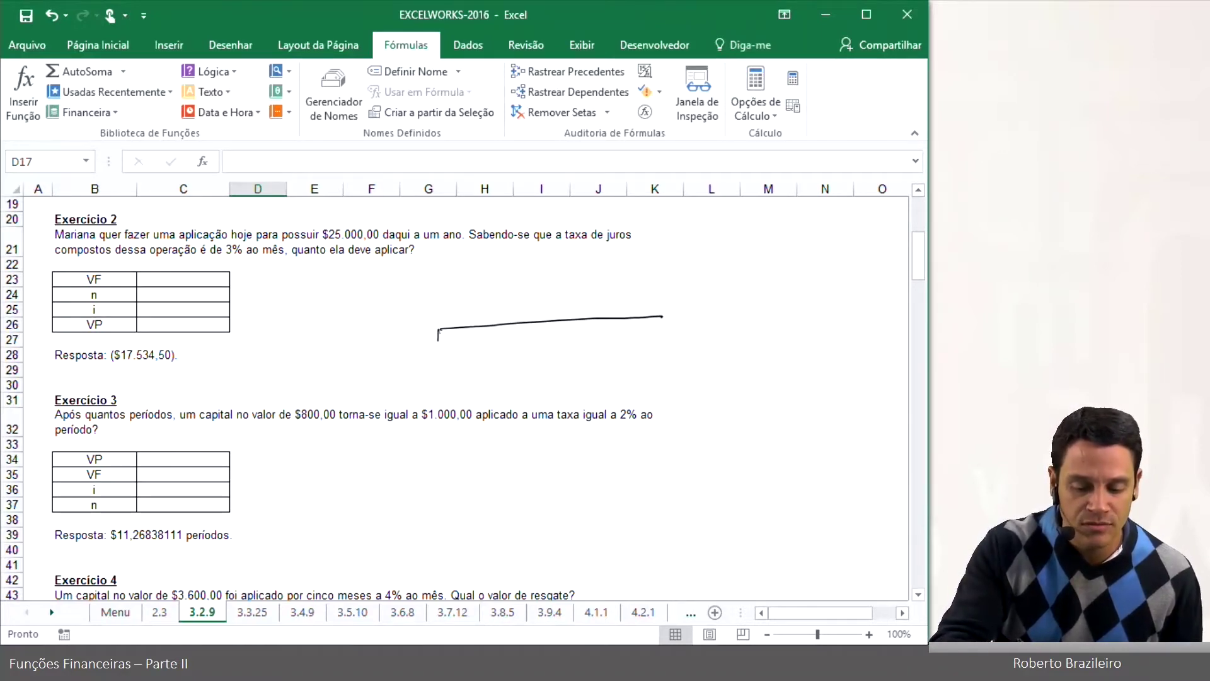
Step: Sketch Exercício 2's cash-flow arrows beside its table, with an upward arrow labelled 25.000 and the term 1 ano
left_click_drag(427, 379, 463, 372)
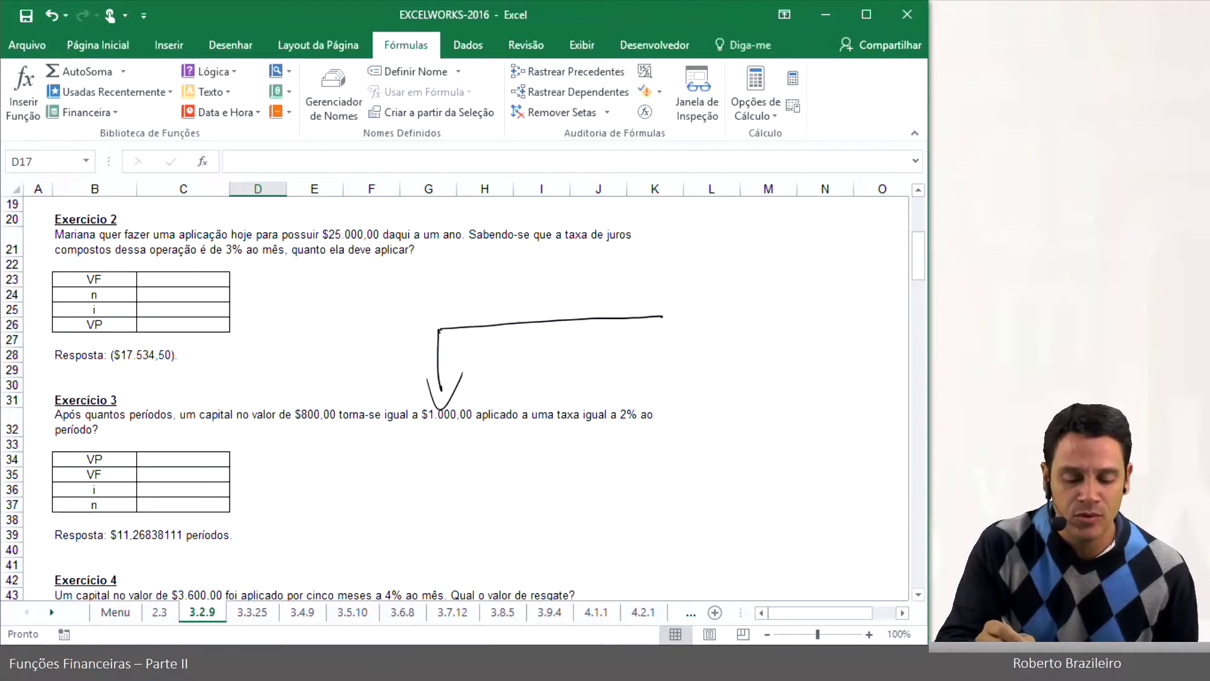
left_click_drag(662, 290, 659, 323)
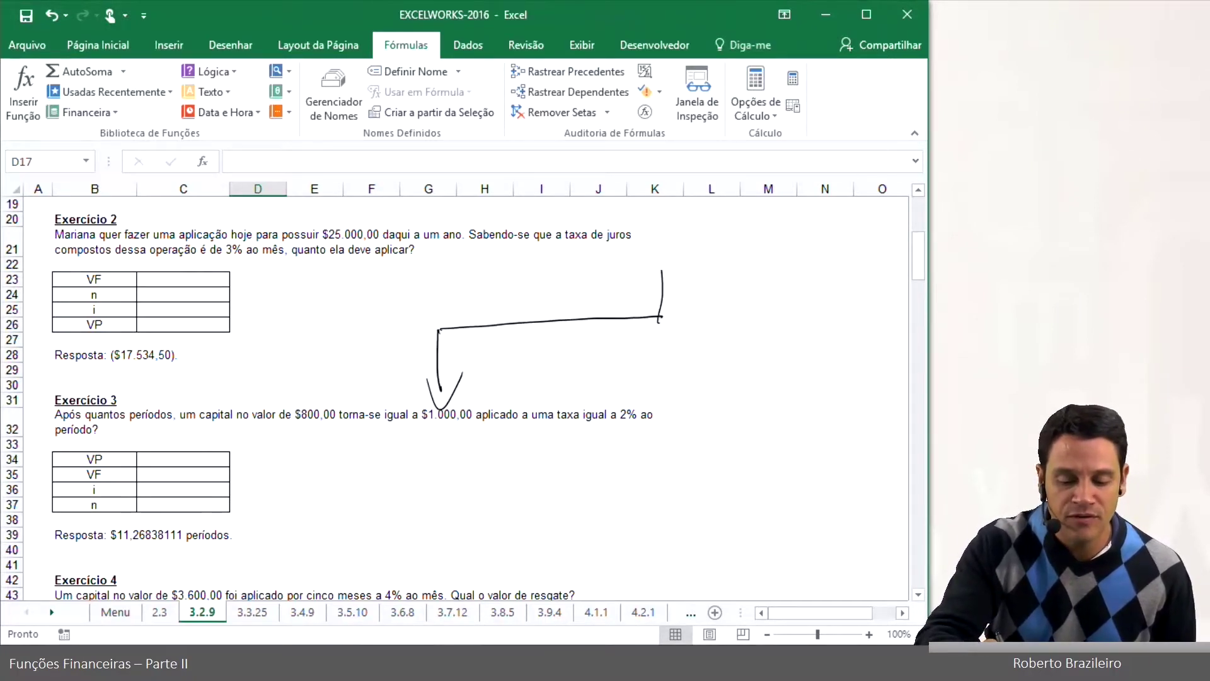
left_click_drag(734, 264, 777, 234)
mouse_move(650, 338)
left_mouse_down()
mouse_move(650, 368)
mouse_move(659, 364)
left_mouse_up()
left_click_drag(669, 356, 744, 326)
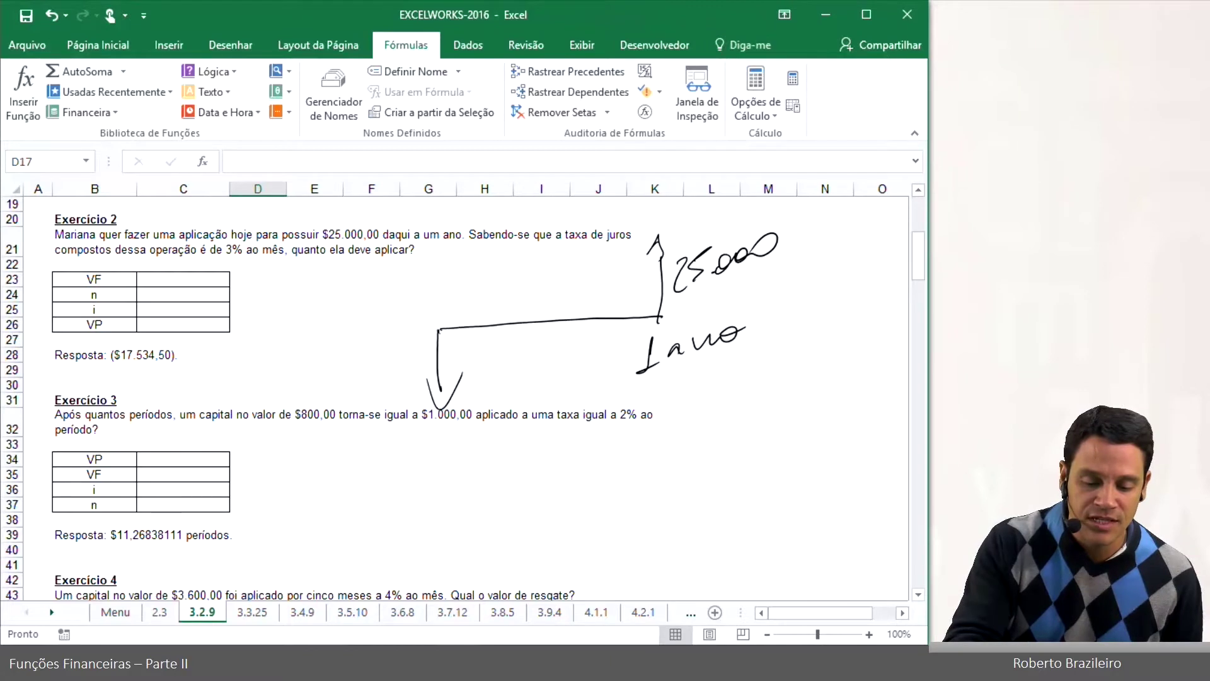
Step: Handwrite the rate 3% am above the Exercício 2 timeline and a question mark beside the downward arrow
left_click_drag(499, 301, 483, 316)
left_click_drag(516, 285, 561, 303)
left_click_drag(571, 298, 607, 294)
left_click_drag(382, 339, 375, 370)
left_click(376, 394)
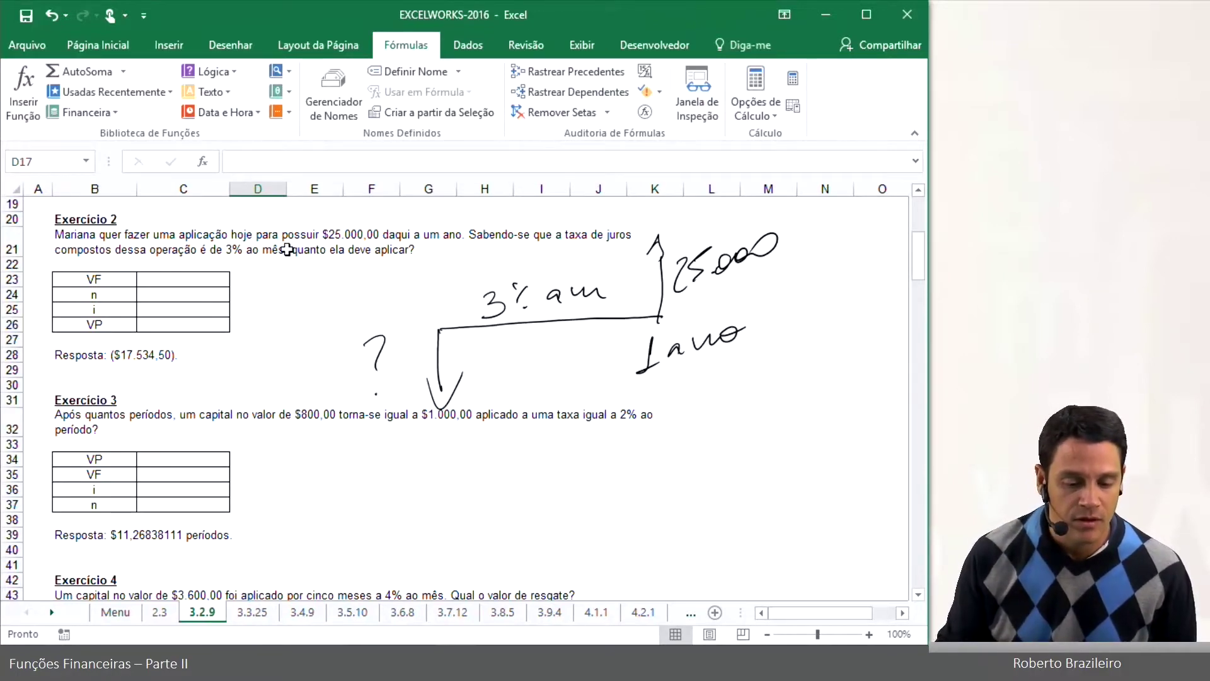
Step: Fill in Exercício 2's table with VF 25000, n 12 and i 3%, circling the handwritten "am" in the diagram
left_click(211, 279)
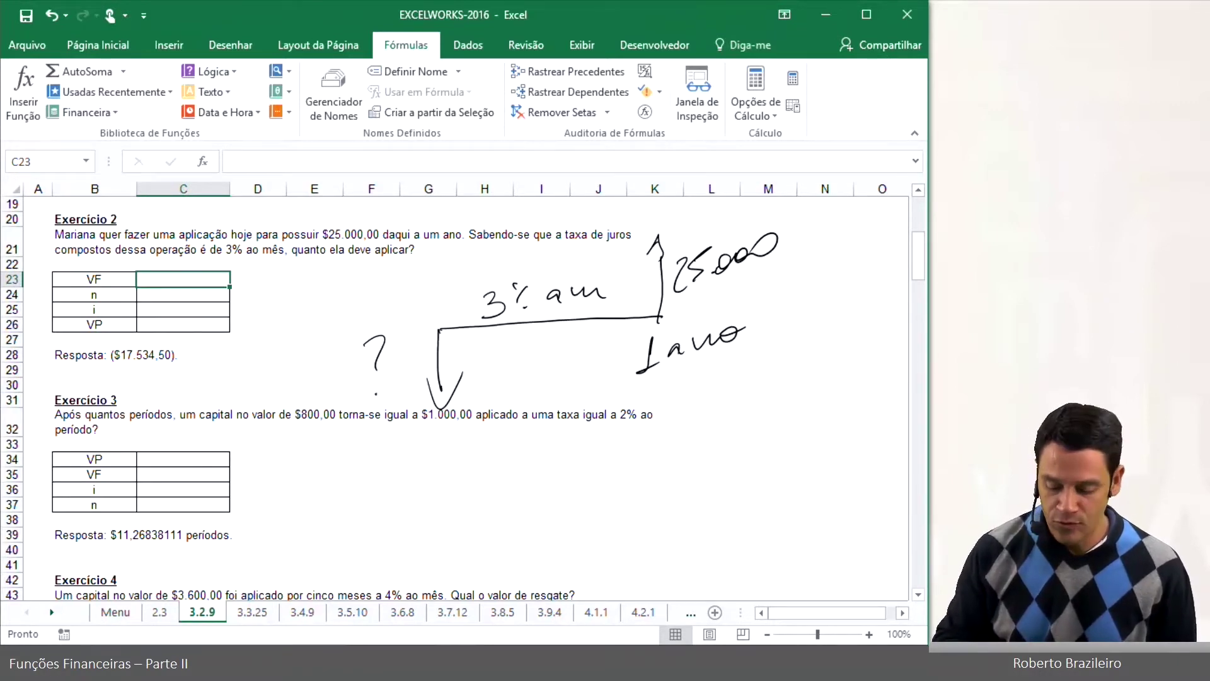
type("25000")
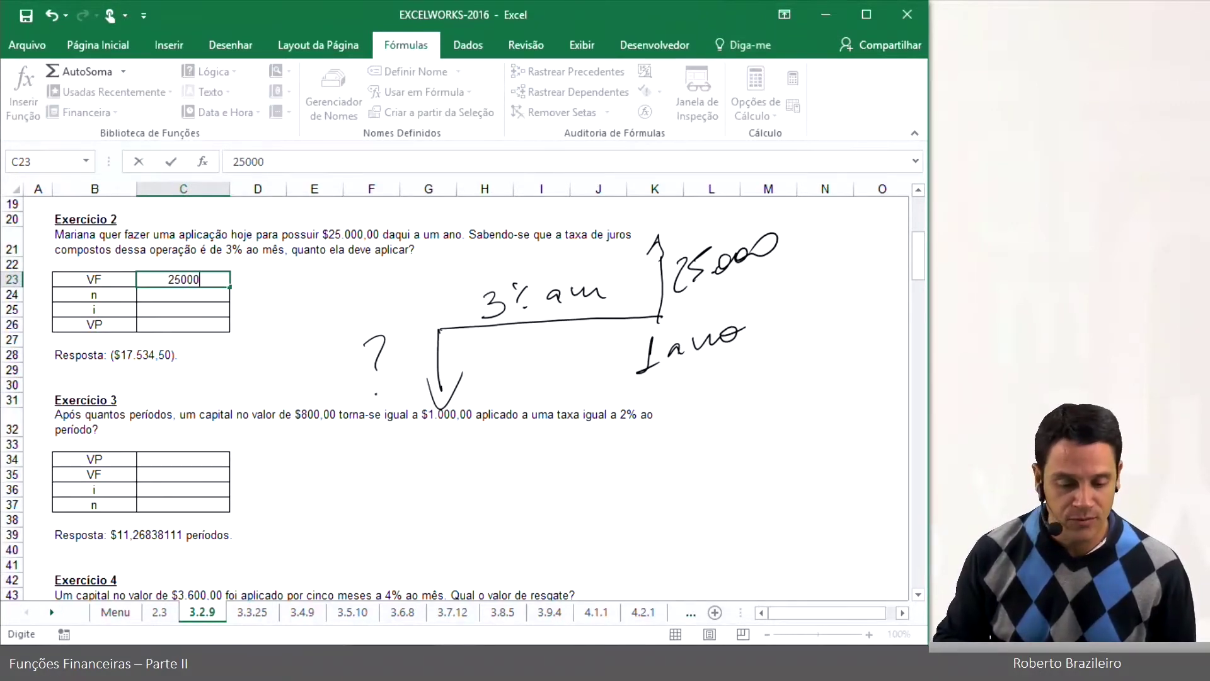
key("Return")
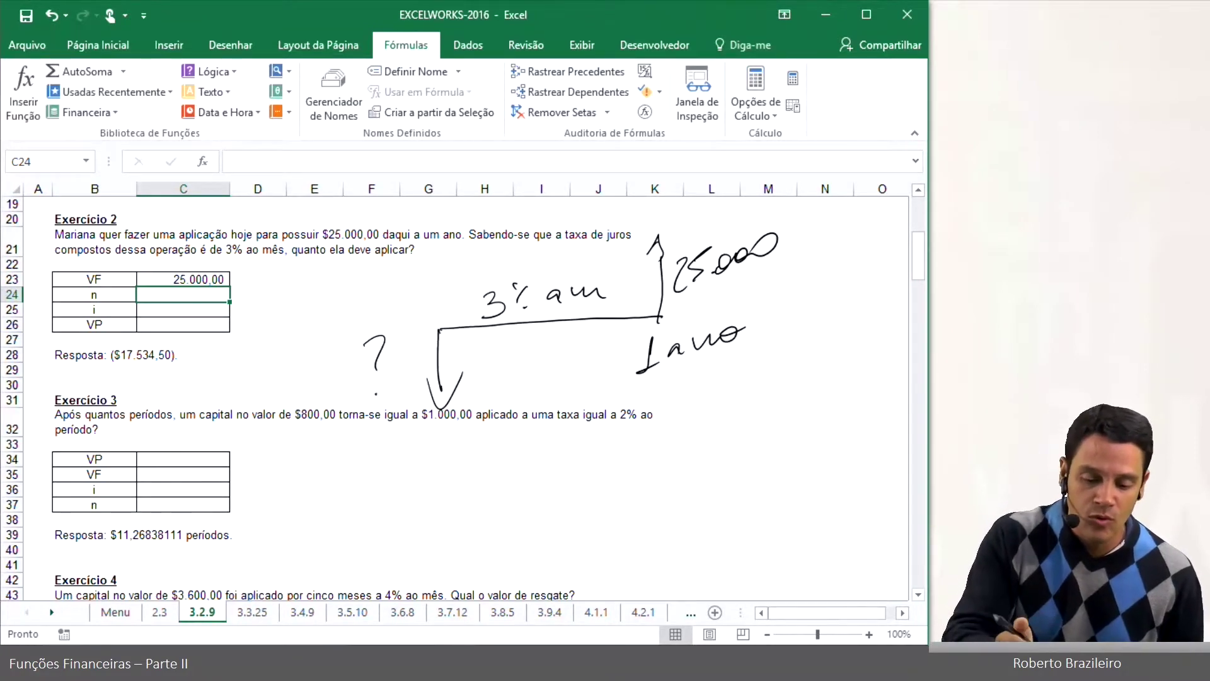
mouse_move(567, 259)
left_mouse_down()
mouse_move(523, 315)
mouse_move(536, 277)
left_mouse_up()
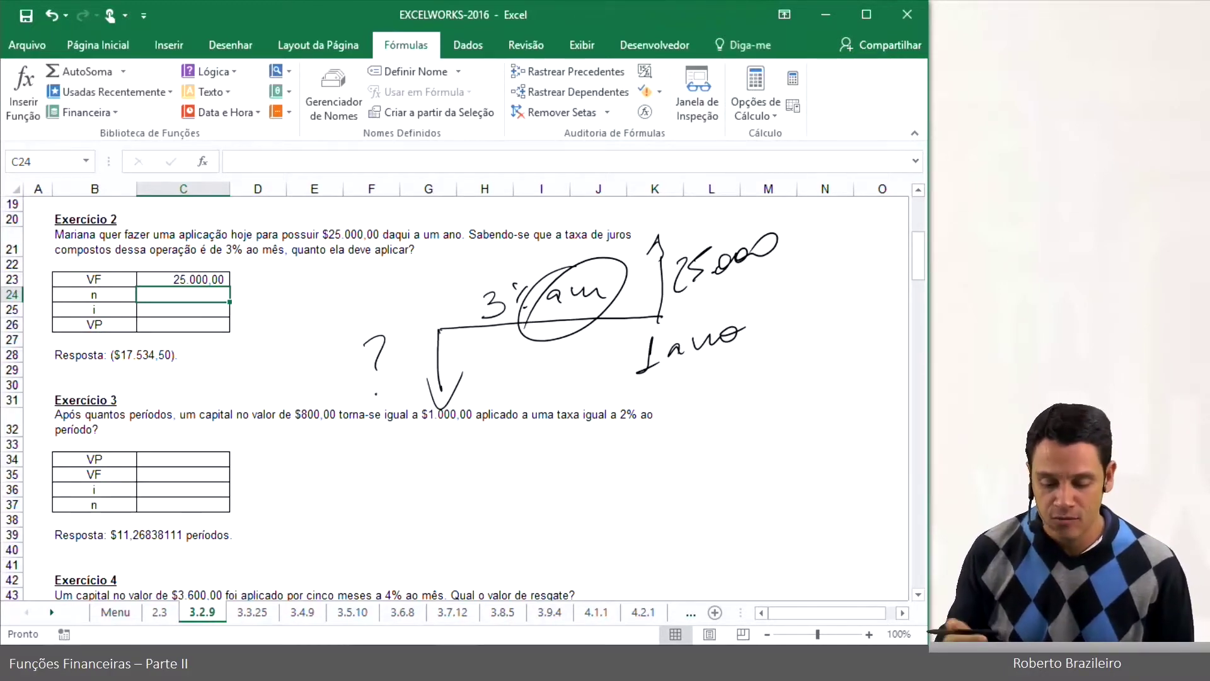
type("12")
key("Return")
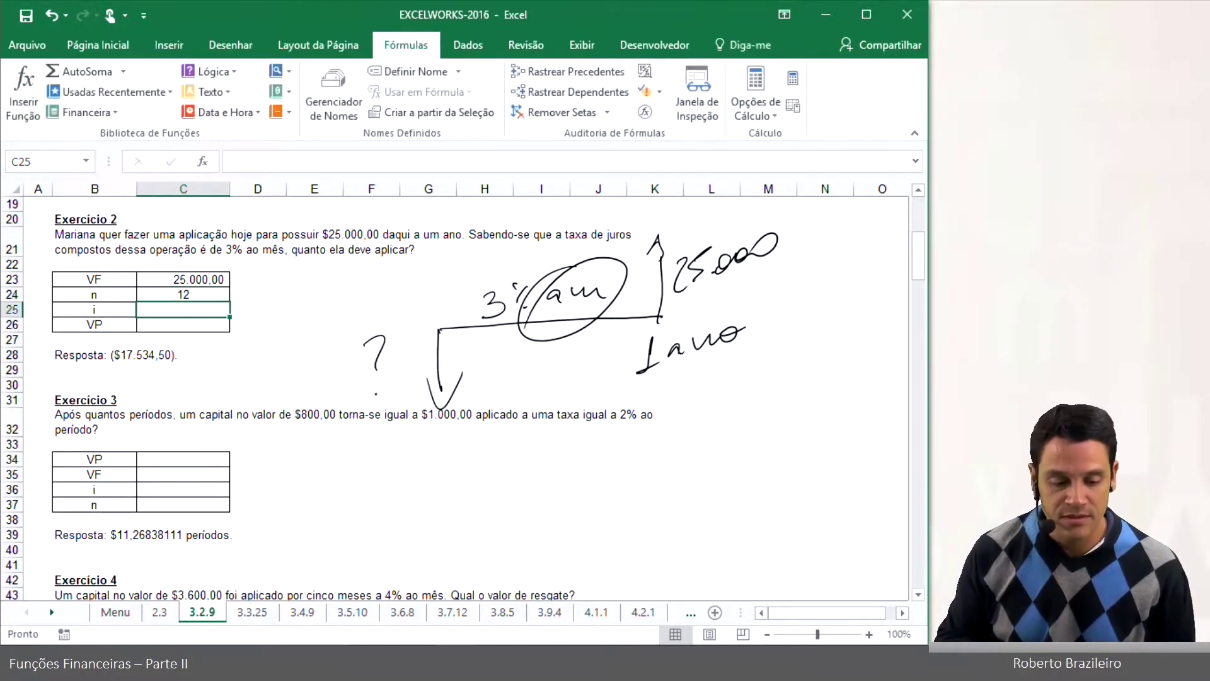
type("3")
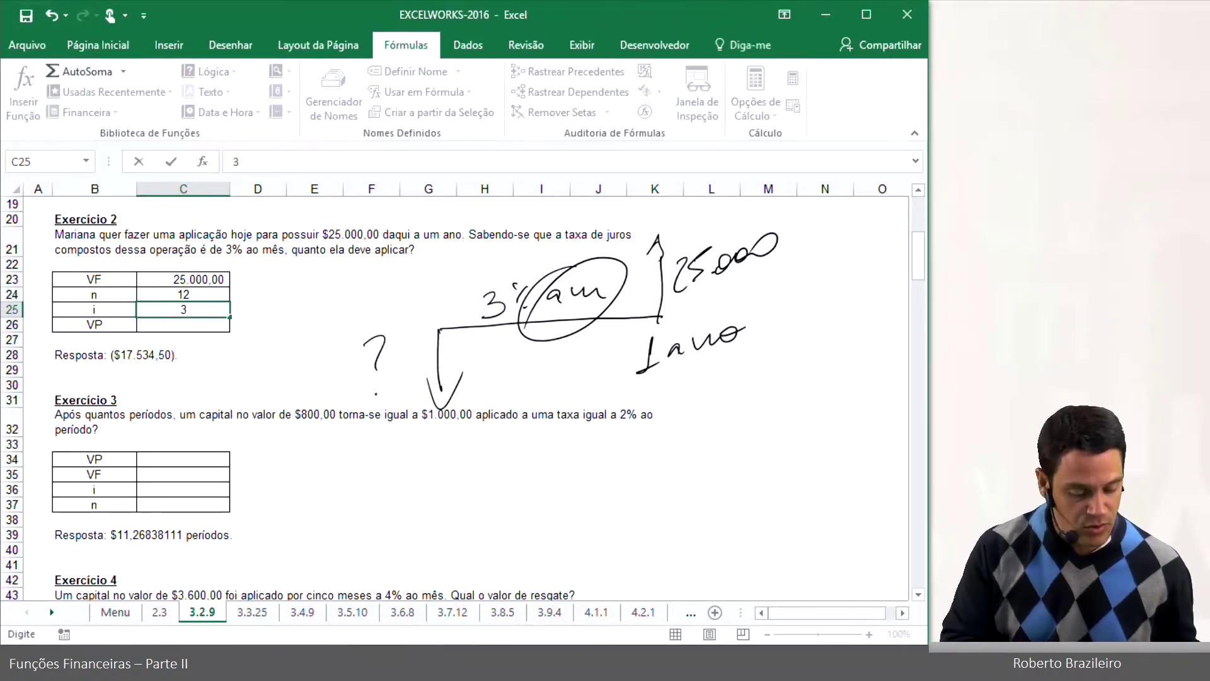
type("%")
key("Return")
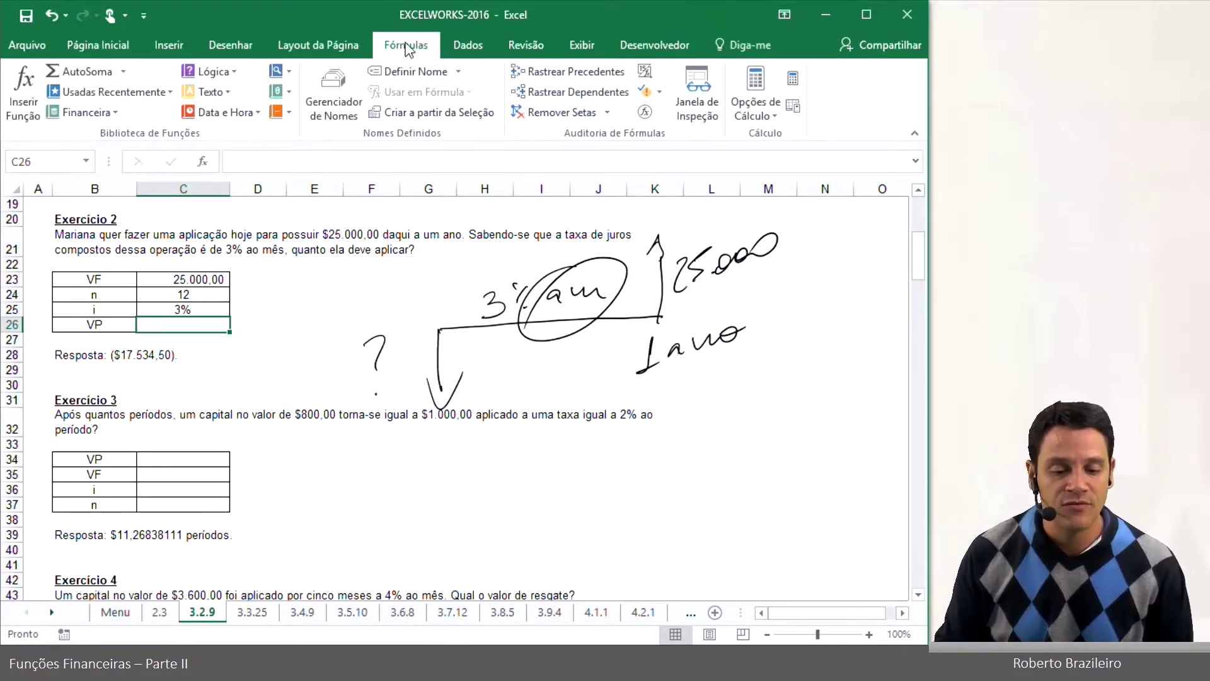
Step: Calculate Exercício 2's present value in C26 with the VP function, using Taxa C25, Per C24 and Vf C23, leaving Pgto empty
left_click(113, 112)
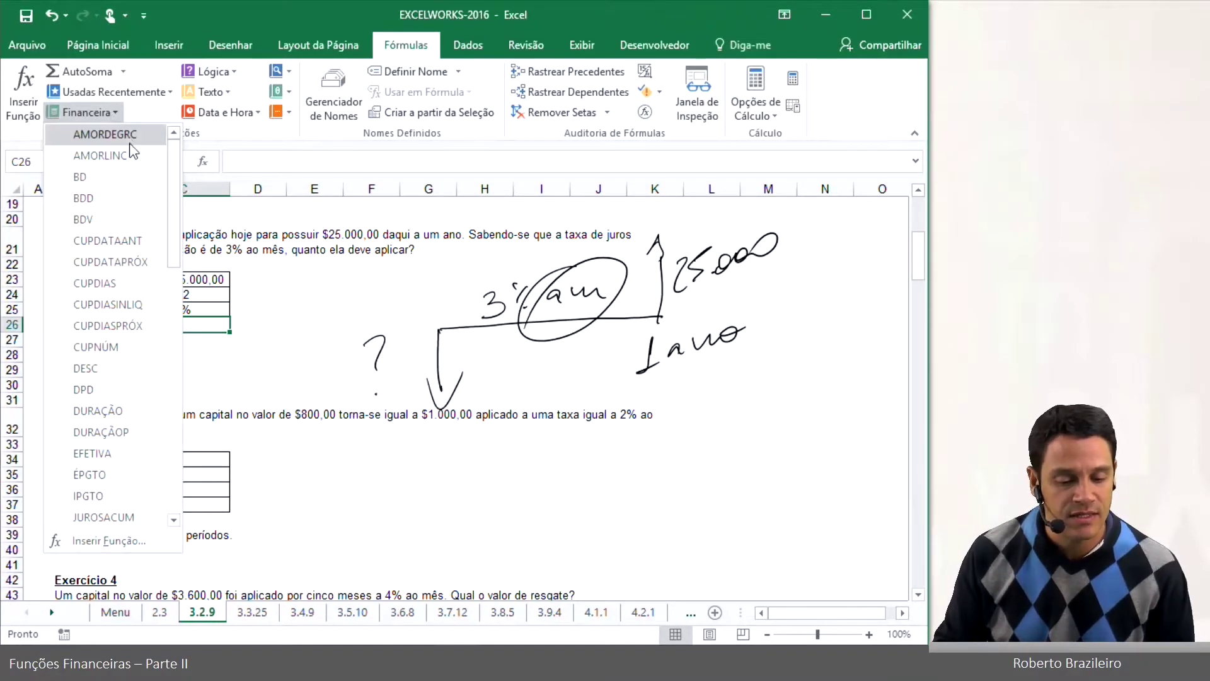
left_click_drag(172, 218, 175, 464)
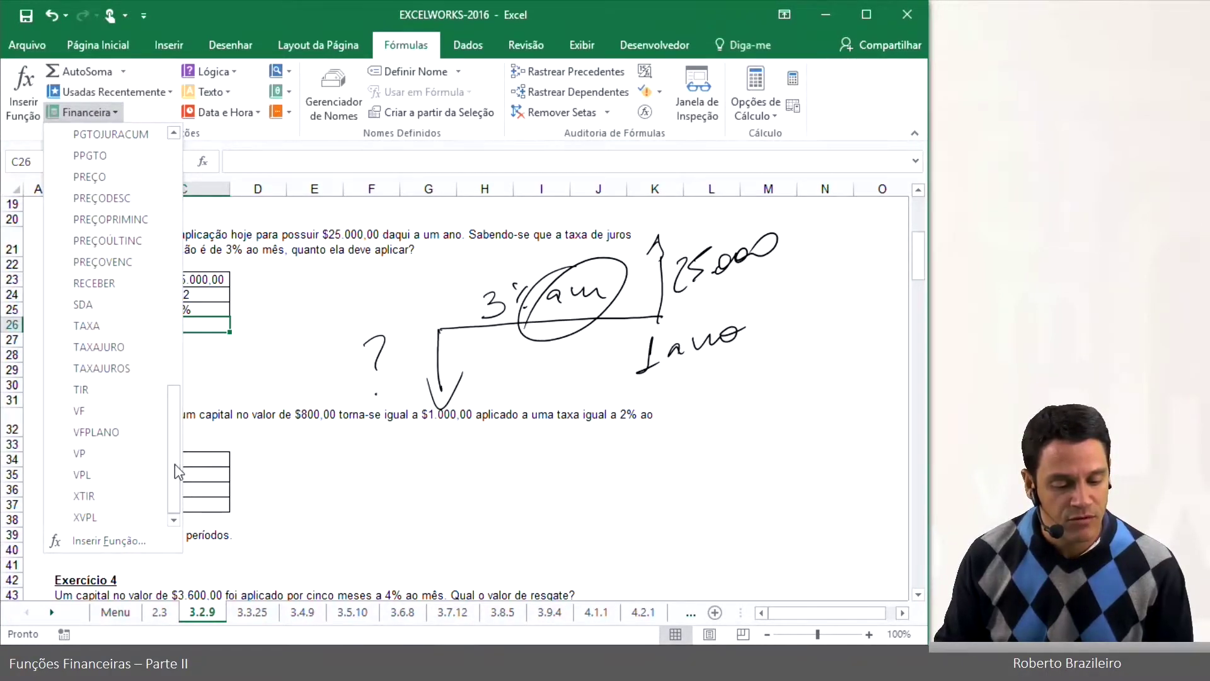
left_click(104, 455)
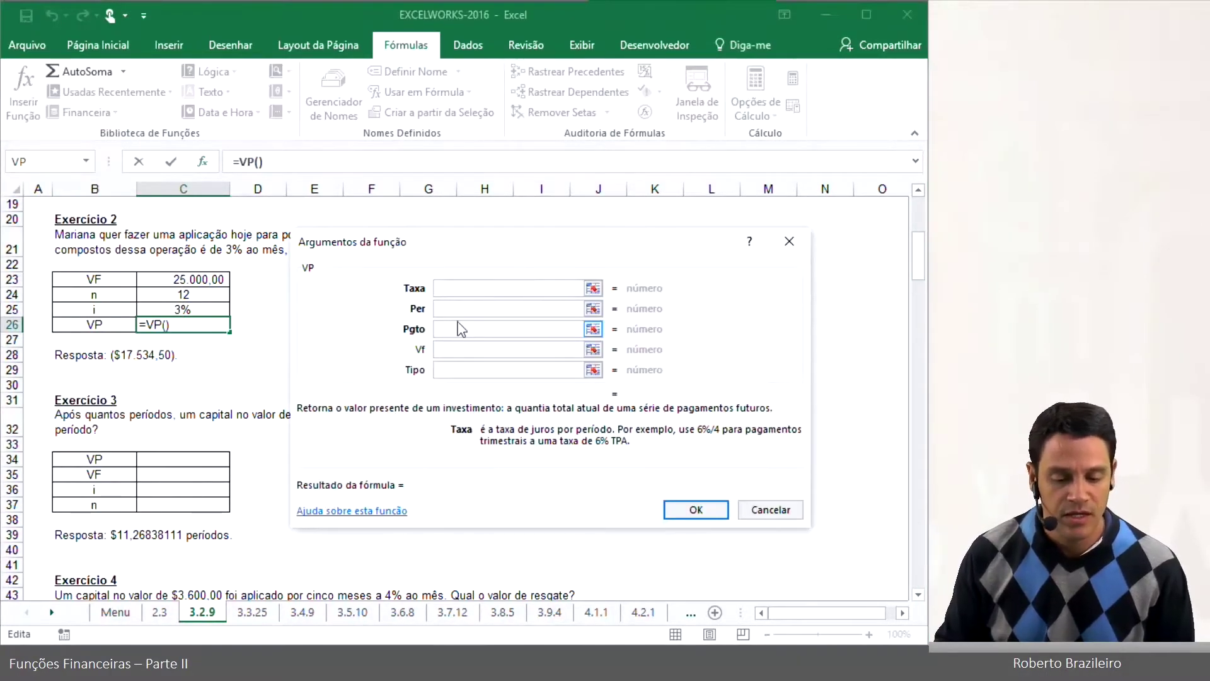
left_click(461, 287)
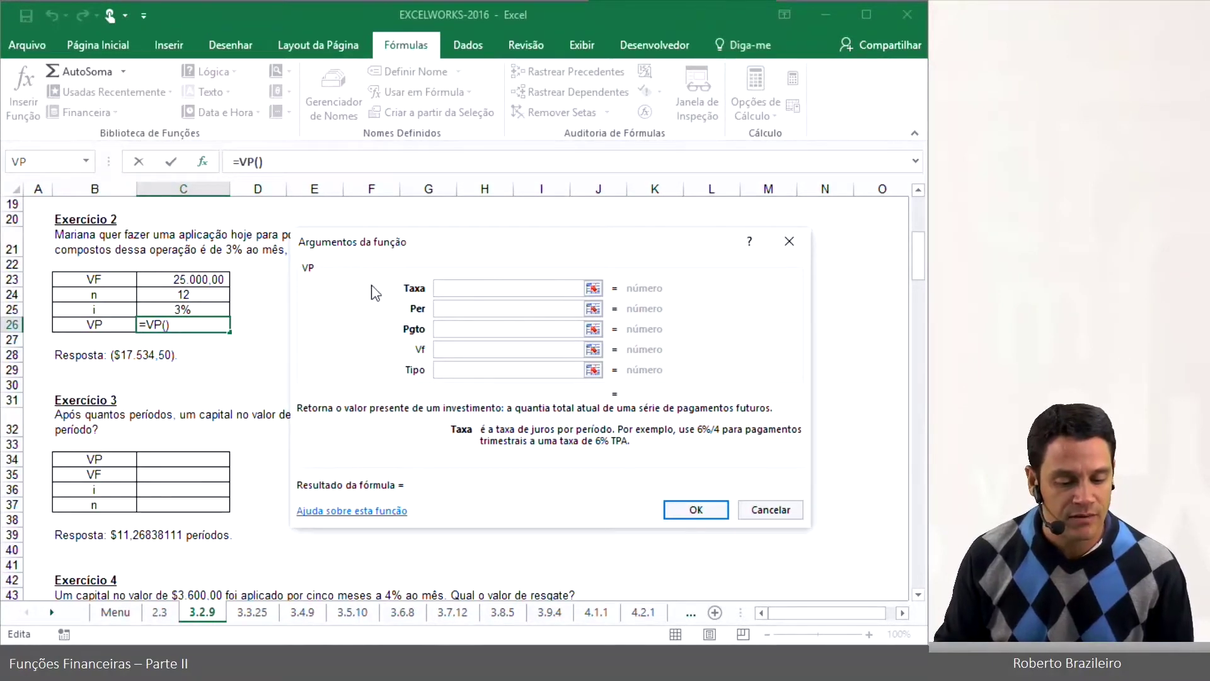
left_click(197, 310)
left_click(439, 309)
left_click(201, 294)
left_click(437, 327)
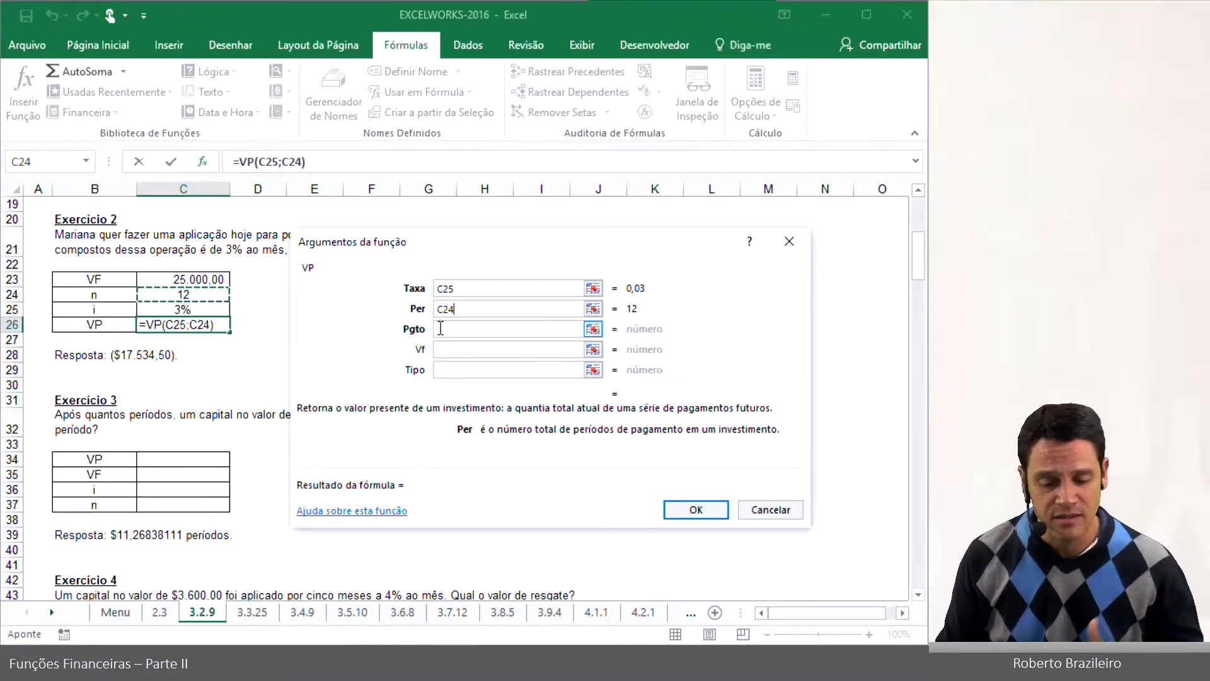
left_click(439, 349)
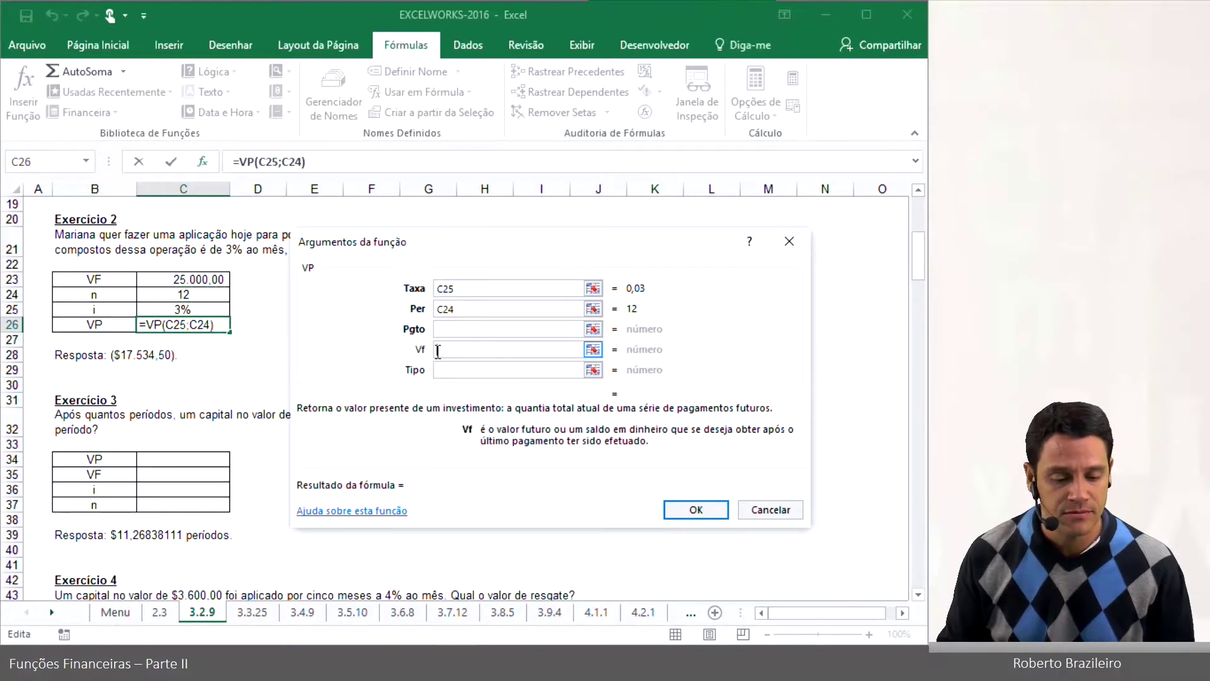
left_click(208, 279)
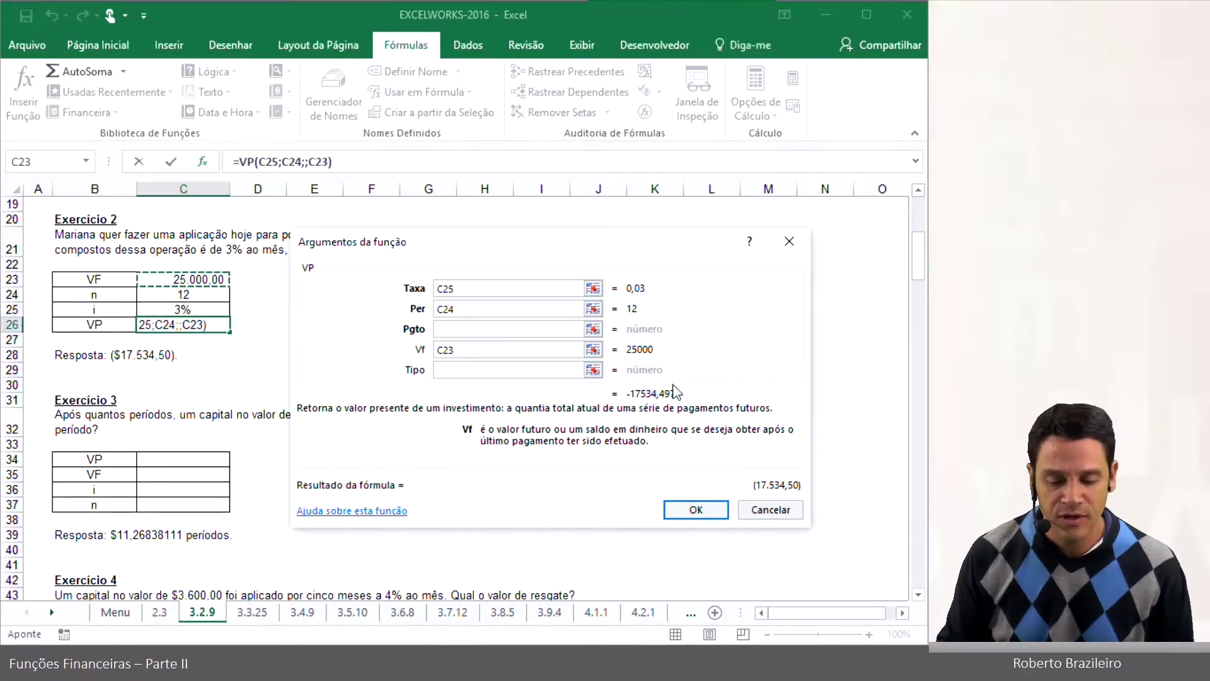
left_click(688, 510)
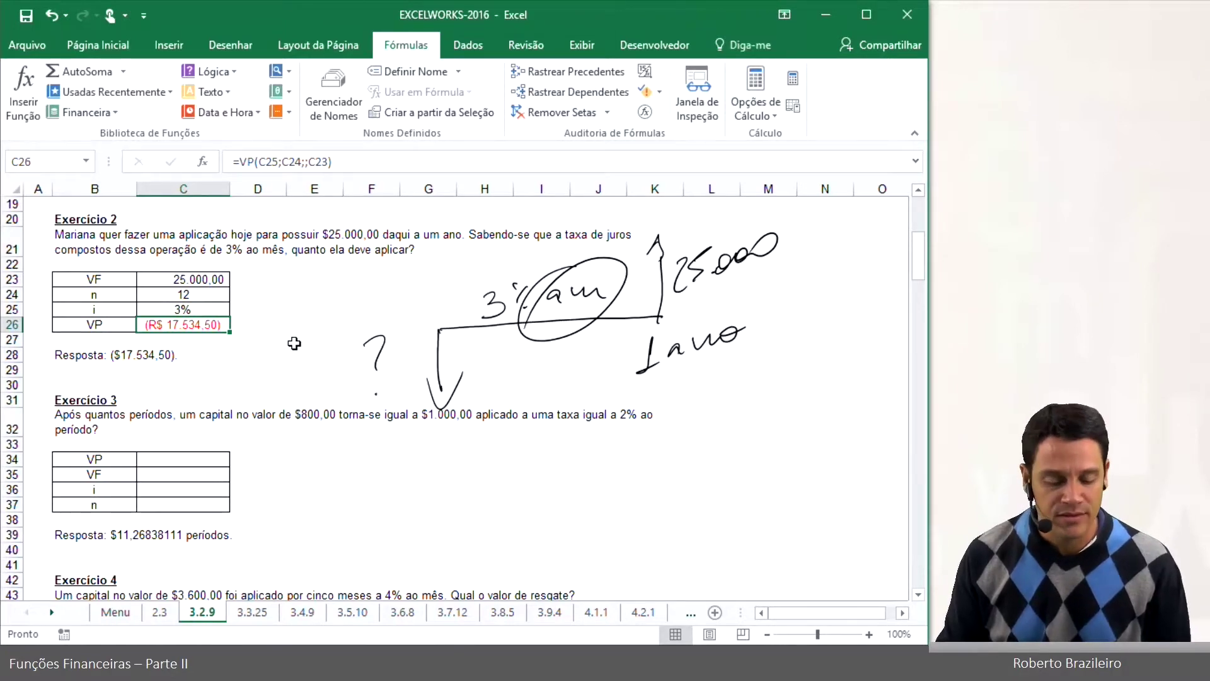
Step: Sketch a cash-flow diagram beside Exercício 3's table with 800 on the downward arrow, 1000 on the upward arrow and a 2% rate
scroll(306, 393, "down", 2)
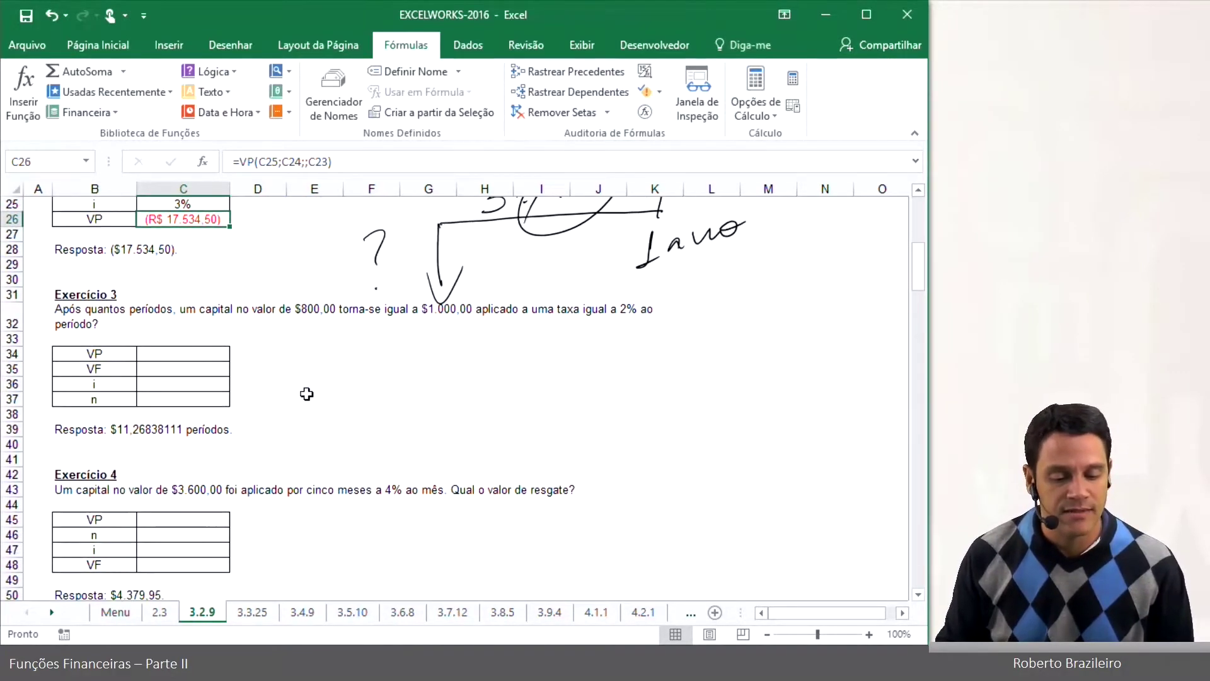
scroll(306, 393, "down", 1)
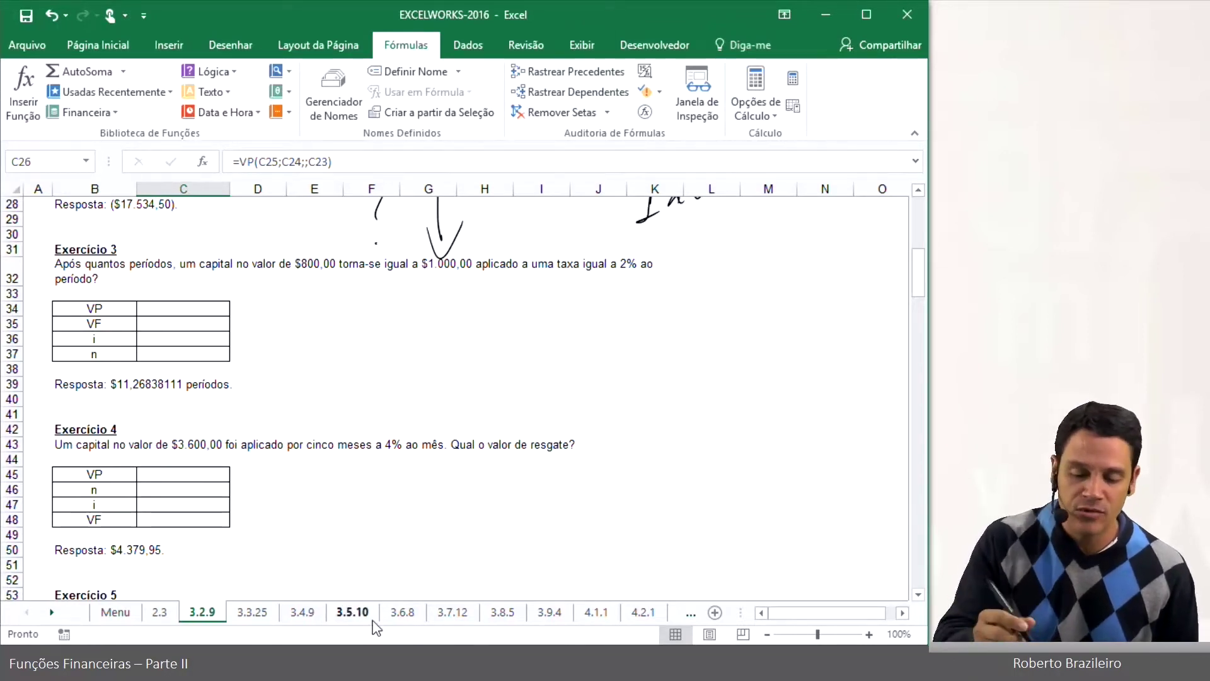
left_click_drag(402, 351, 625, 340)
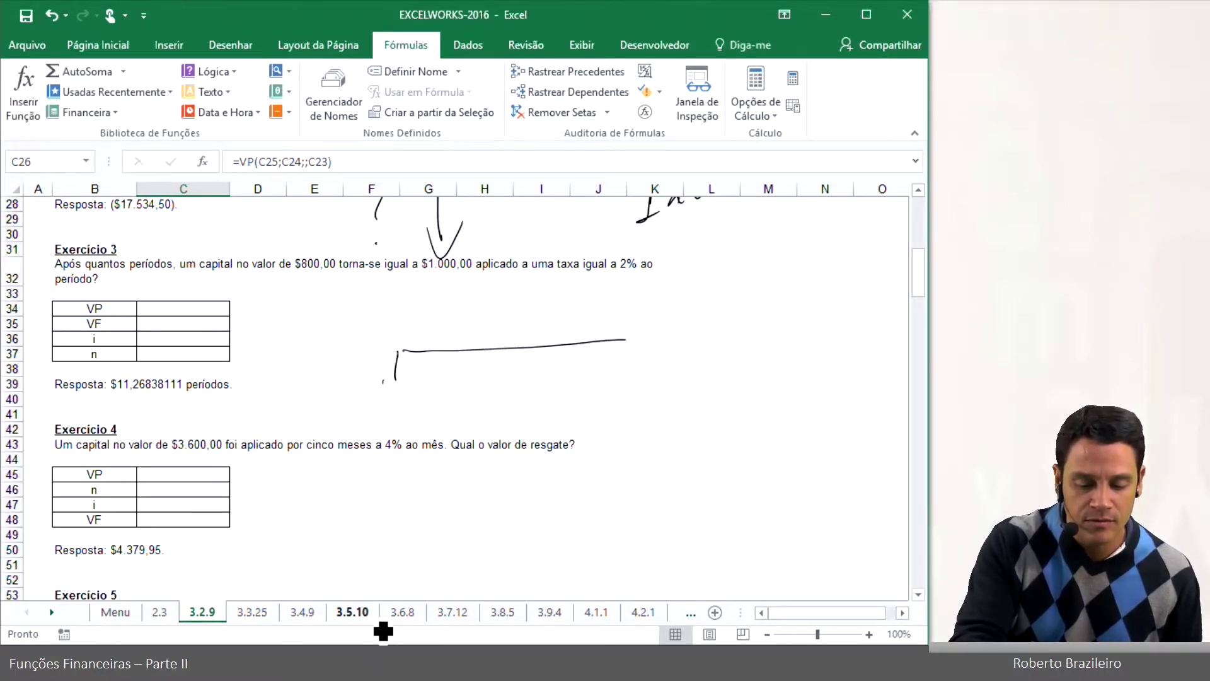
left_click_drag(397, 410, 411, 409)
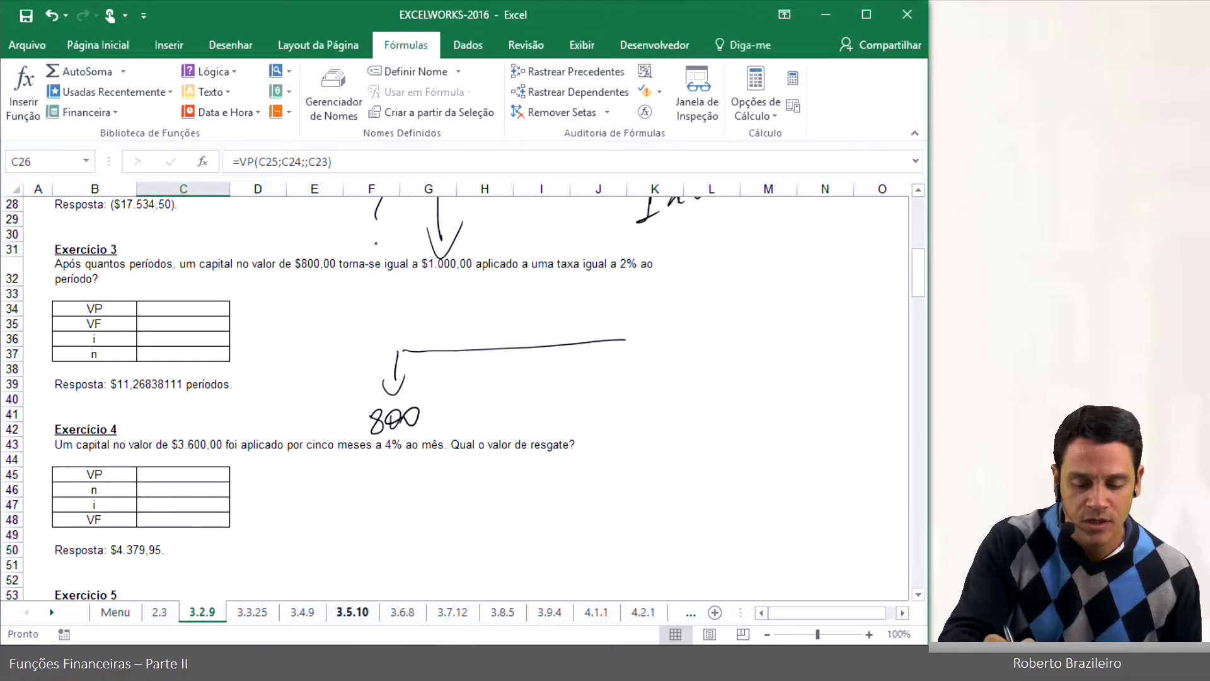
mouse_move(666, 304)
left_mouse_down()
mouse_move(662, 326)
mouse_move(723, 289)
left_mouse_up()
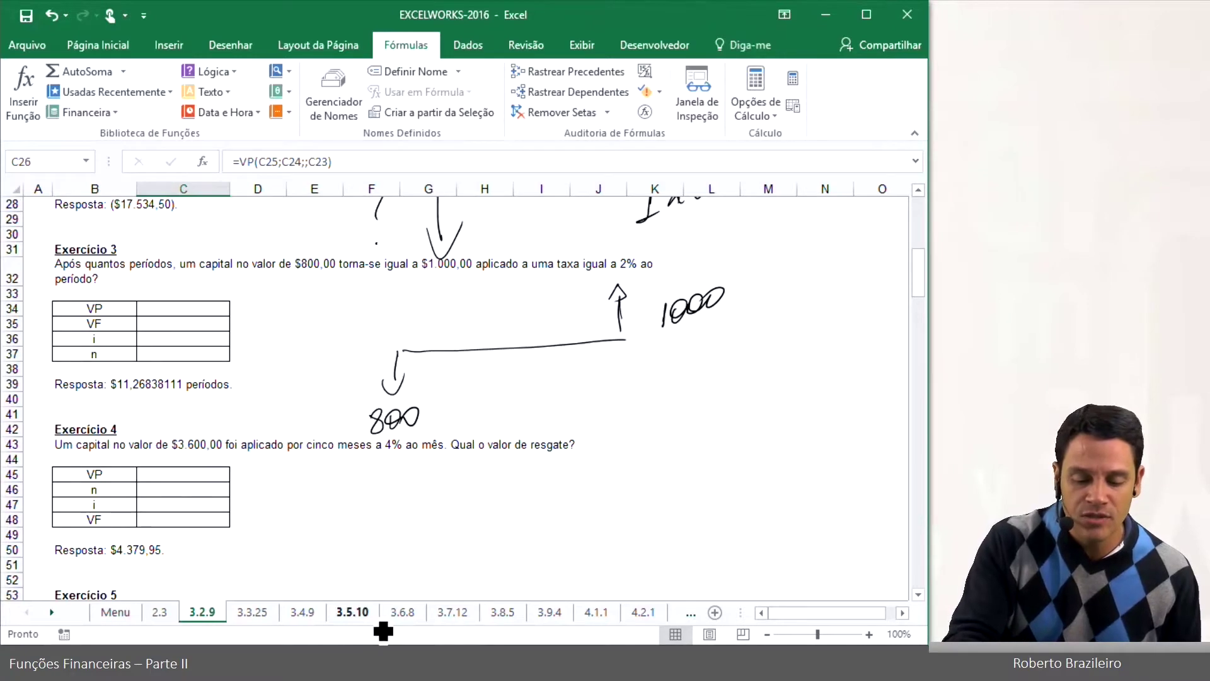
left_click_drag(508, 380, 528, 399)
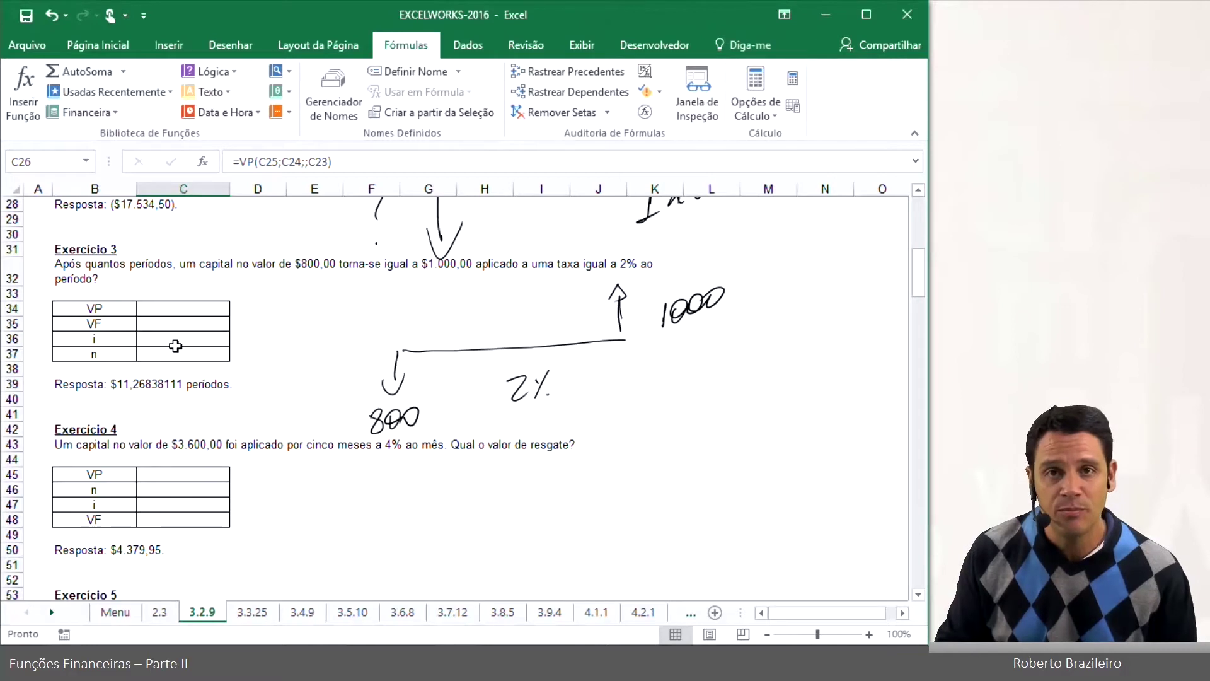
Step: Fill in Exercício 3's table with VP -800, VF 1000 and i 2%
left_click(175, 309)
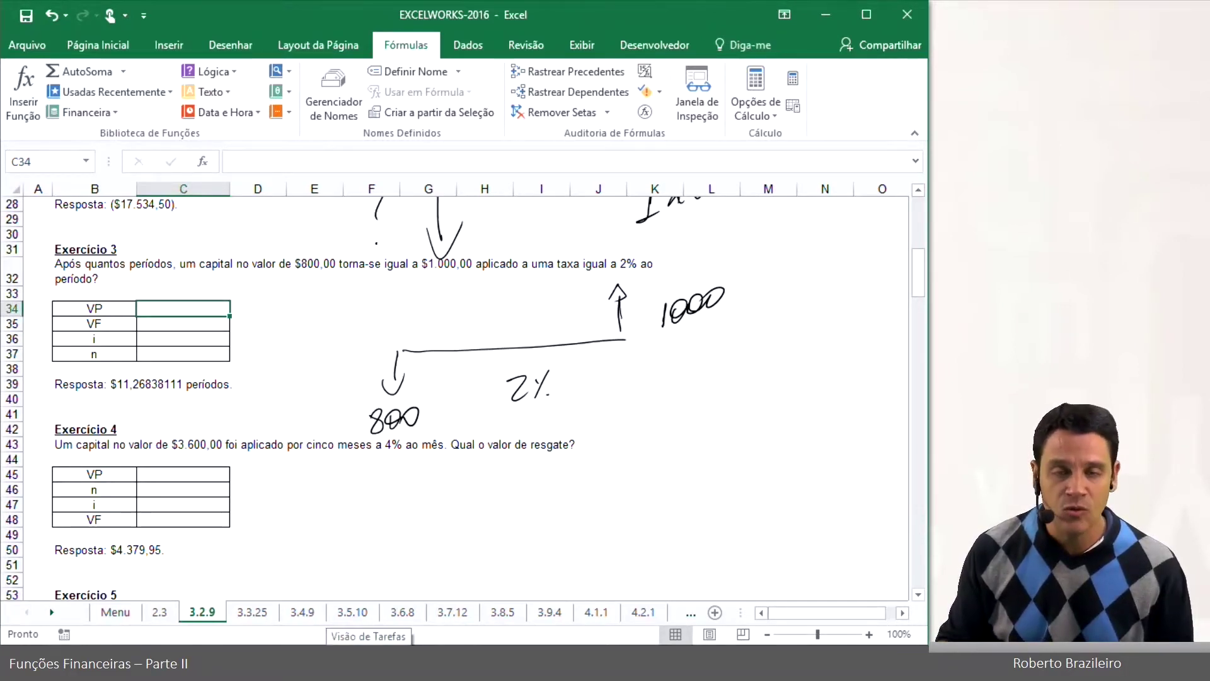
type("-800")
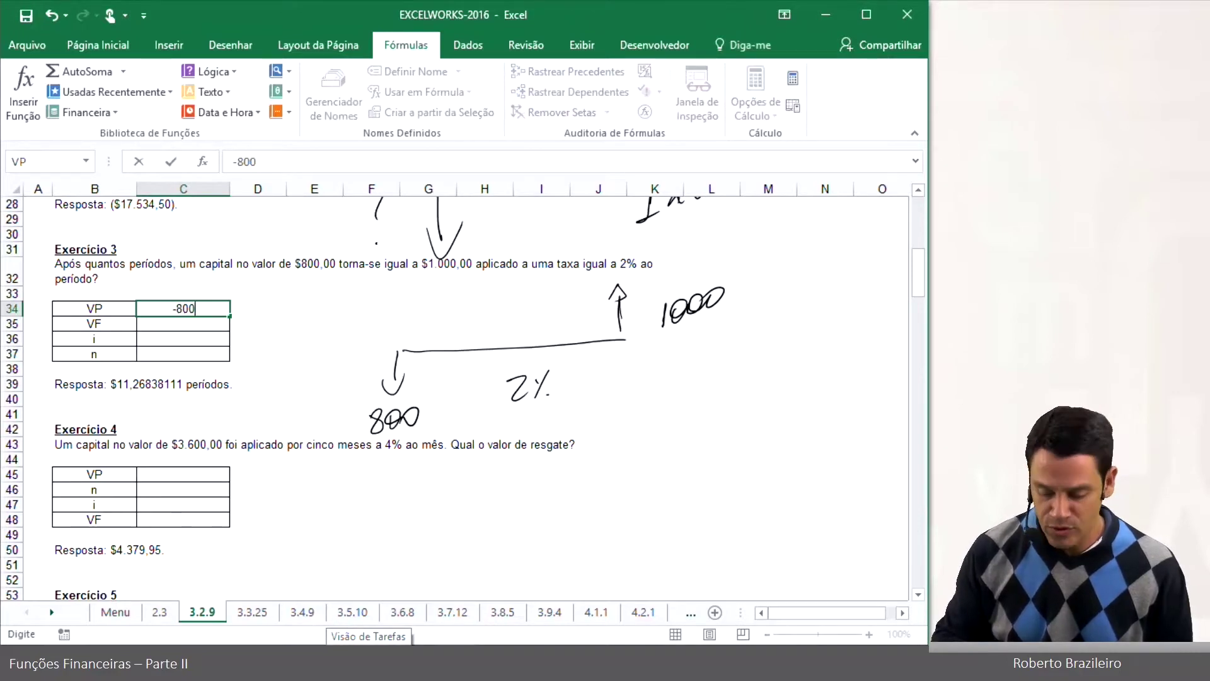
key("Return")
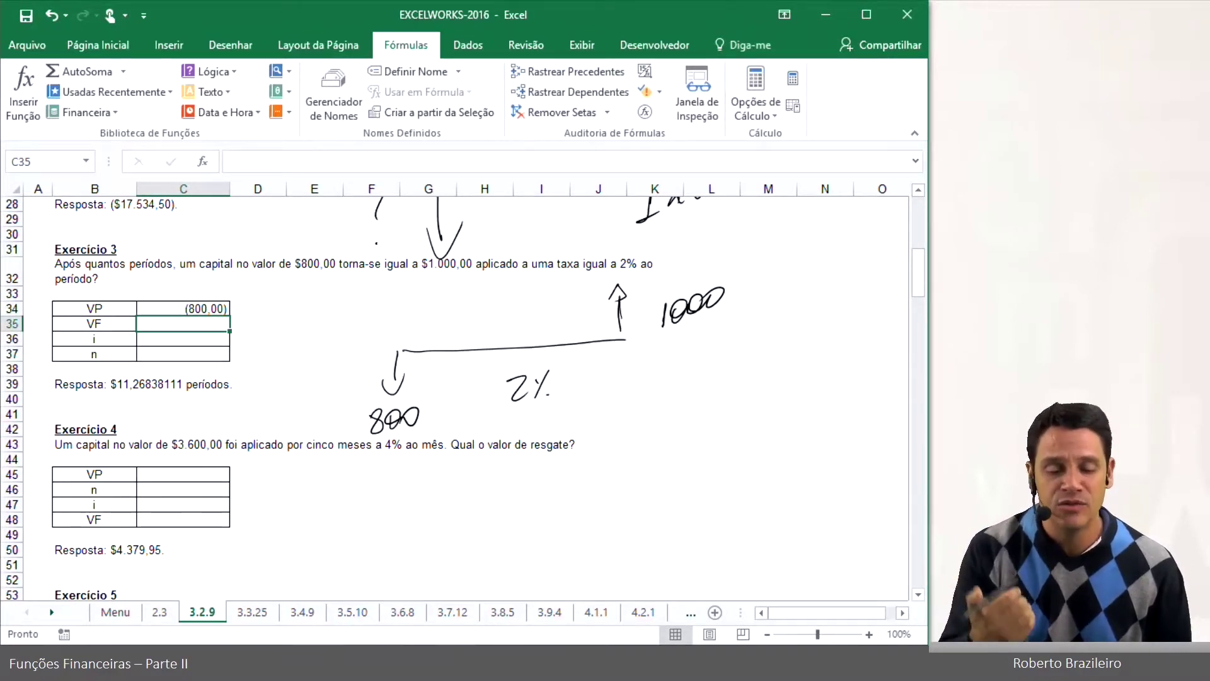
type("1000")
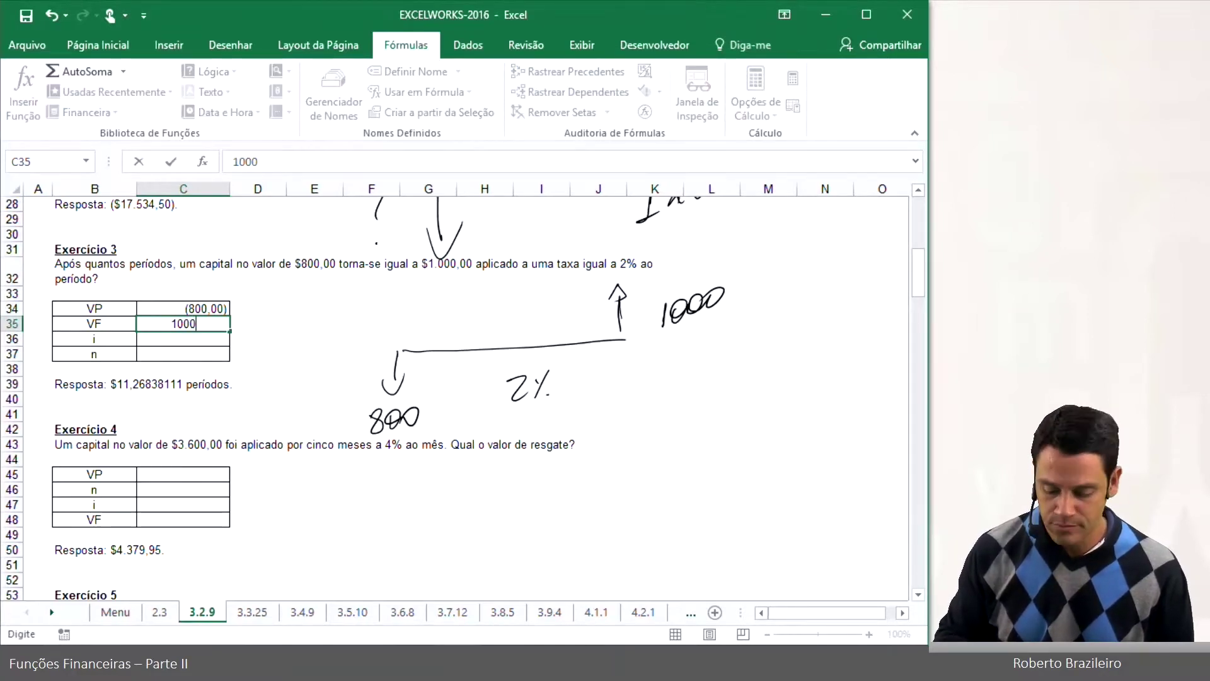
key("Return")
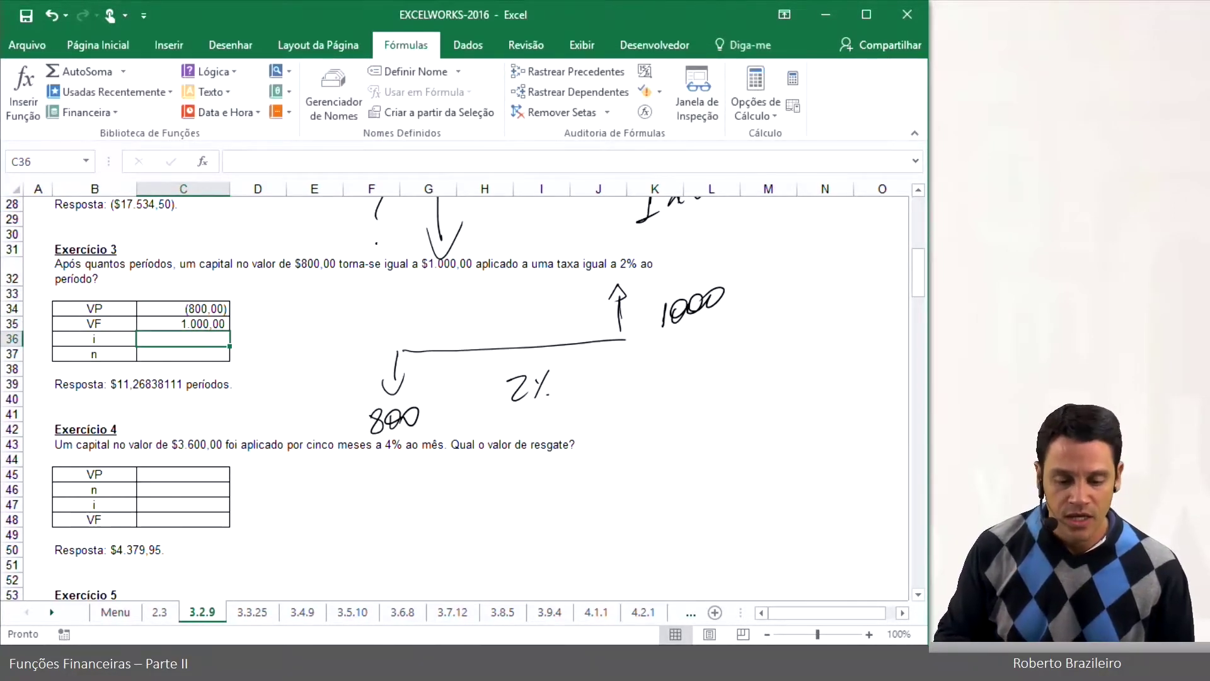
type("2")
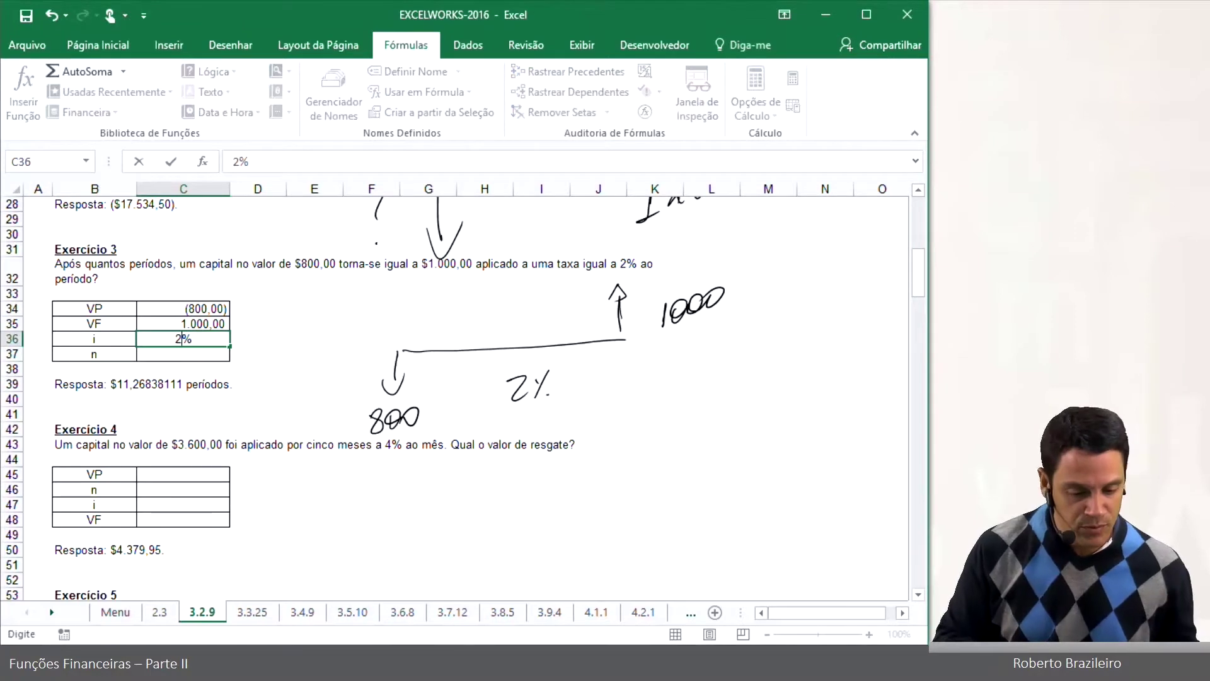
key("Return")
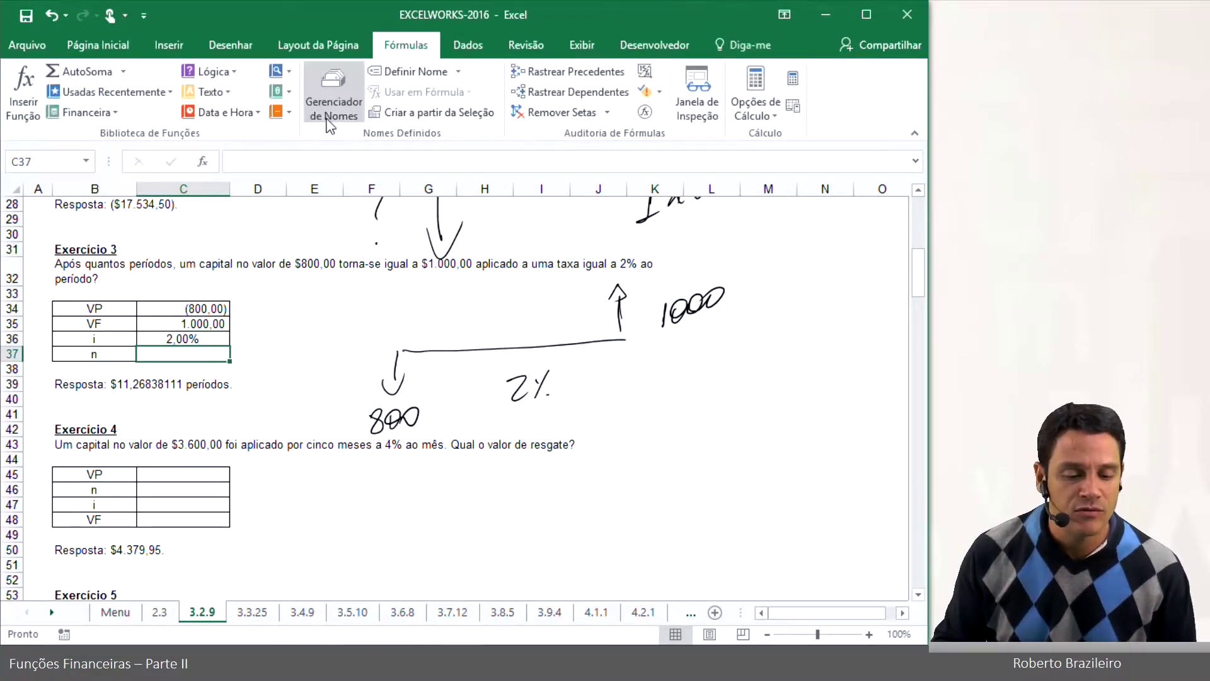
Step: Calculate Exercício 3's number of periods in C37 with the NPER function, using Taxa C36, Vp C34 and Vf C35, leaving Pgto empty
left_click(109, 112)
scroll(157, 172, "down", 3)
left_click_drag(175, 224, 171, 326)
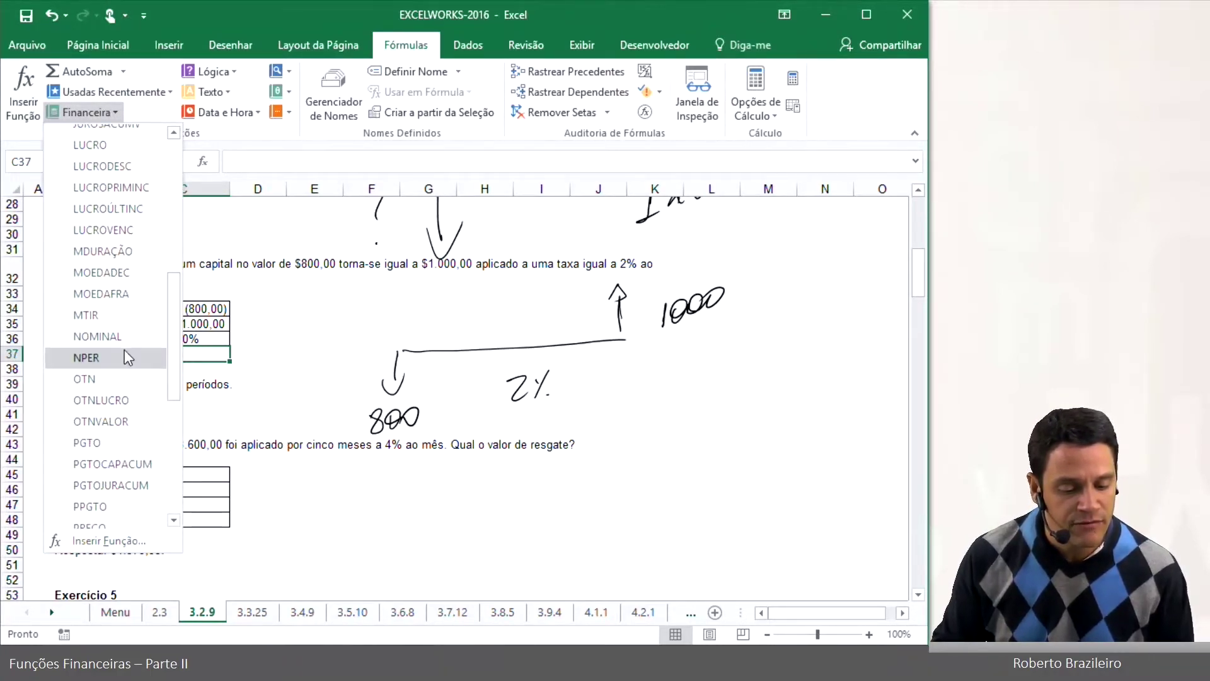
left_click(88, 358)
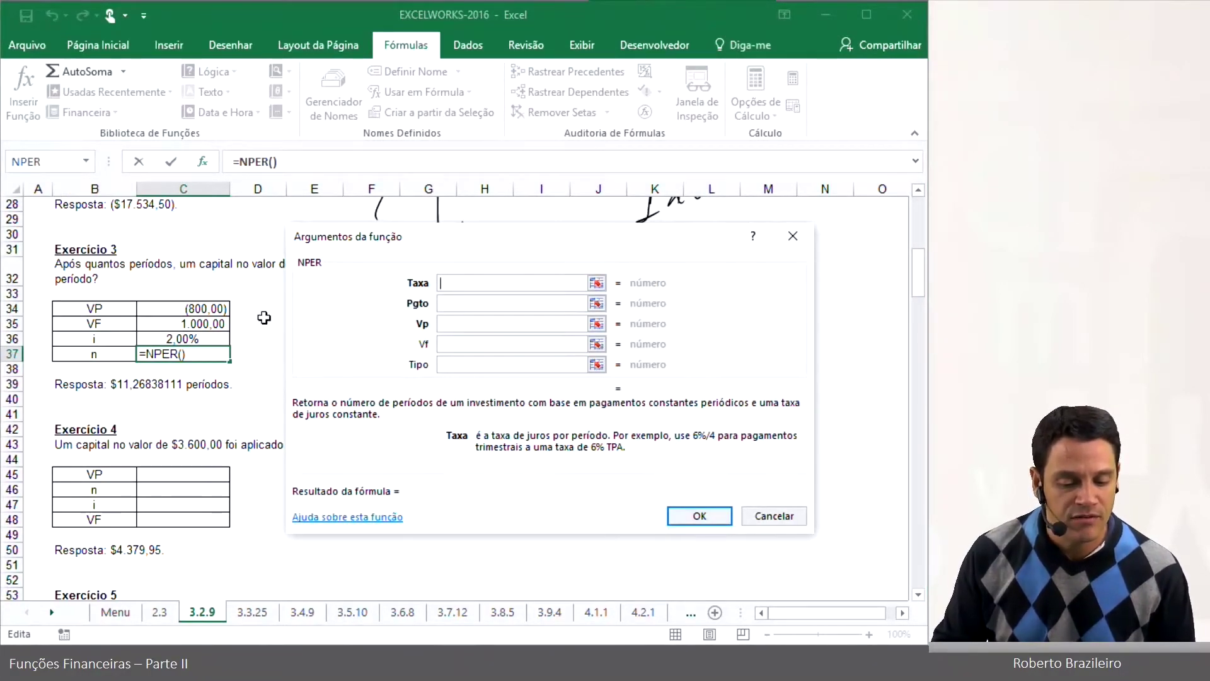
left_click(199, 339)
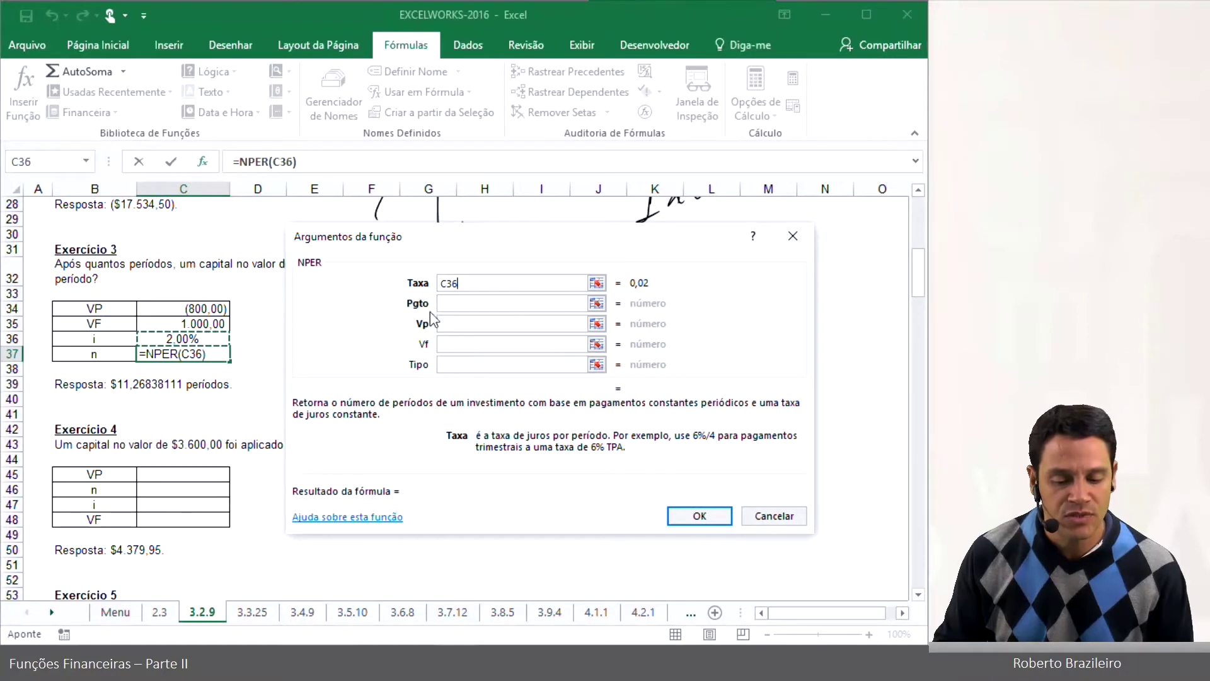
left_click(440, 324)
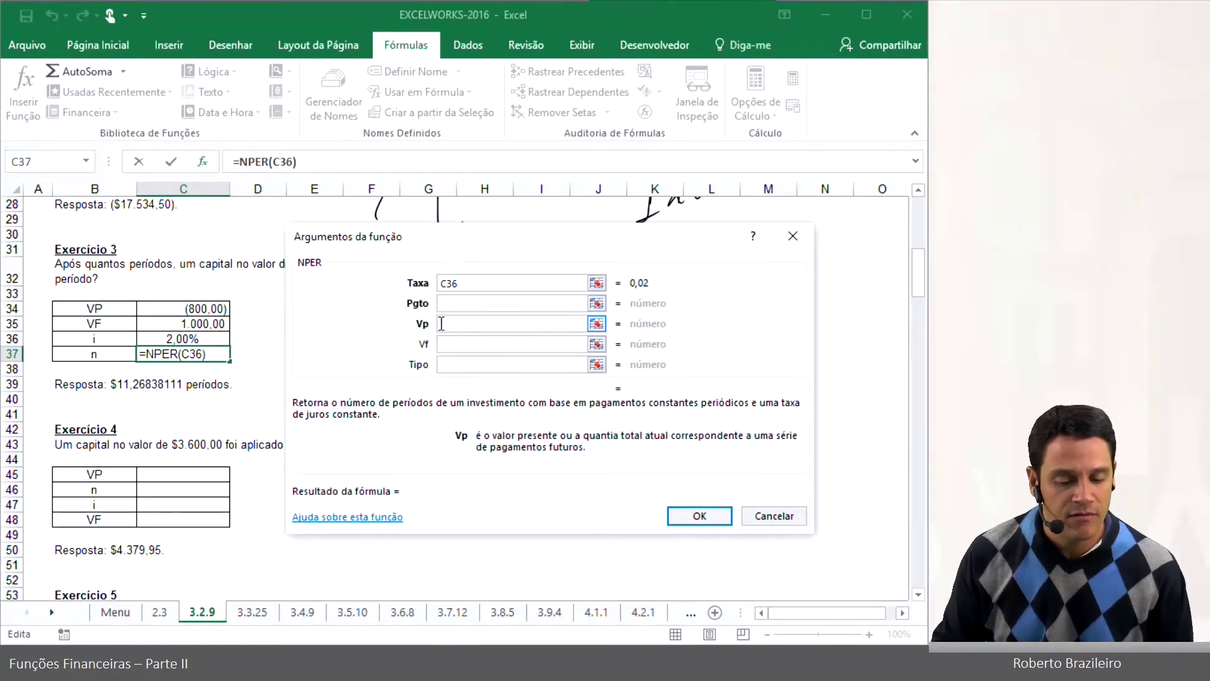
left_click(211, 308)
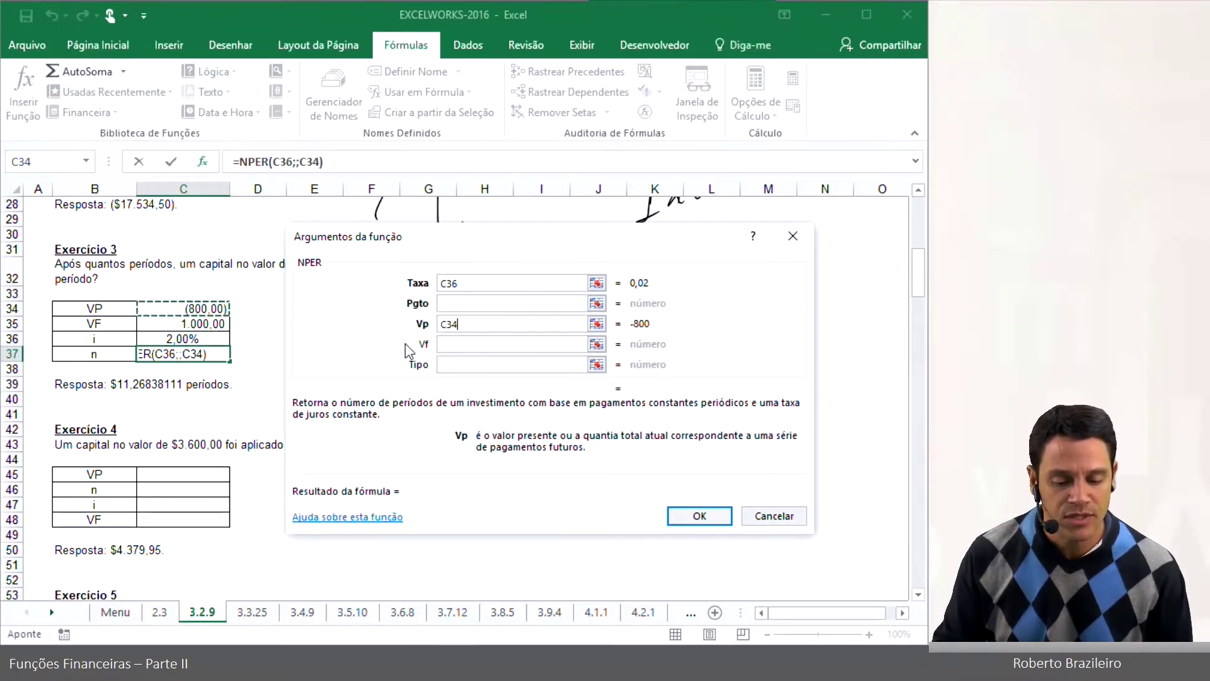
left_click(441, 345)
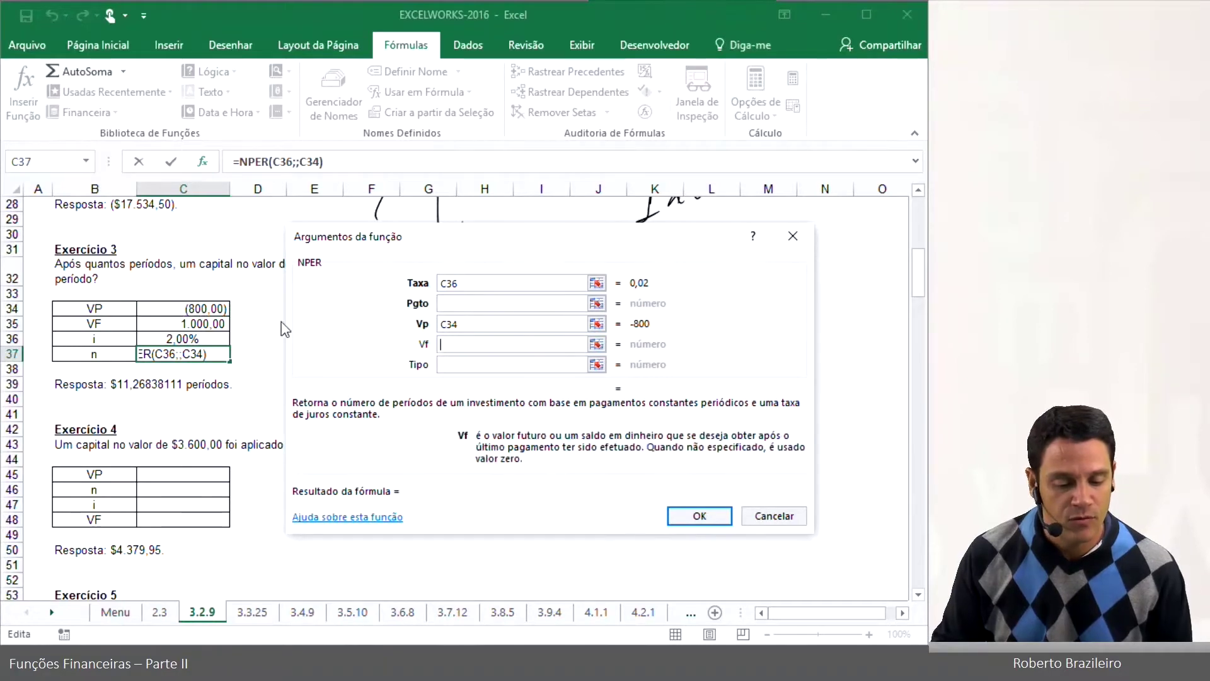
left_click(211, 324)
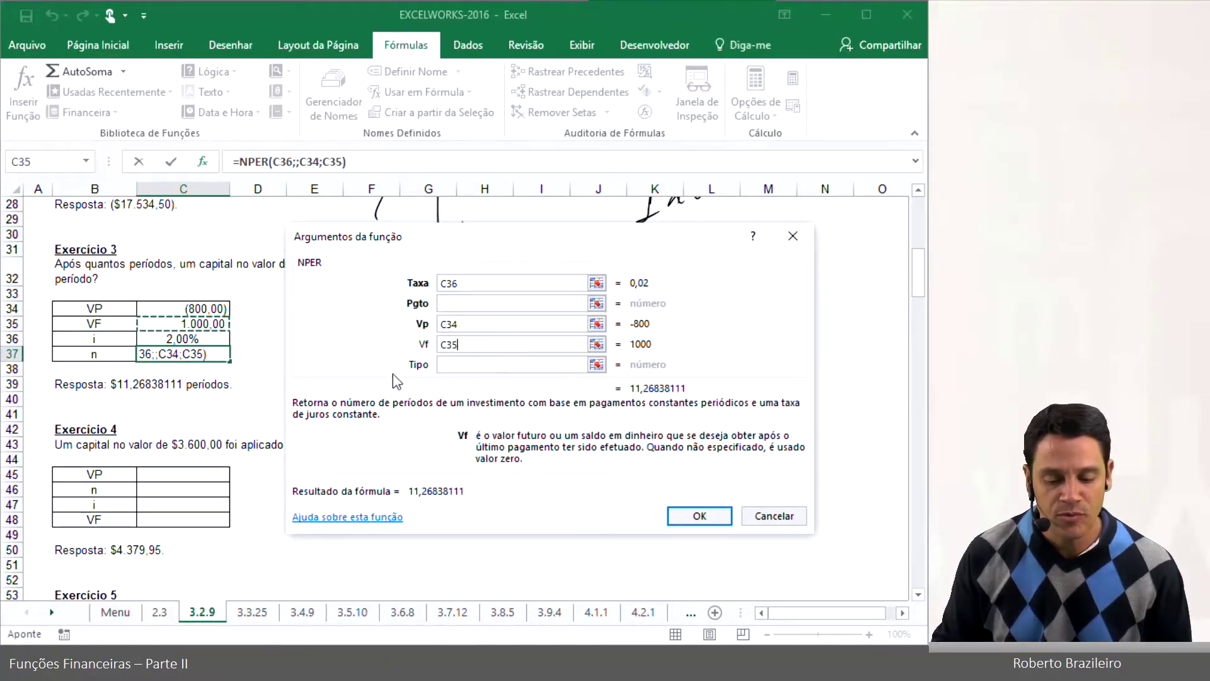
left_click(698, 514)
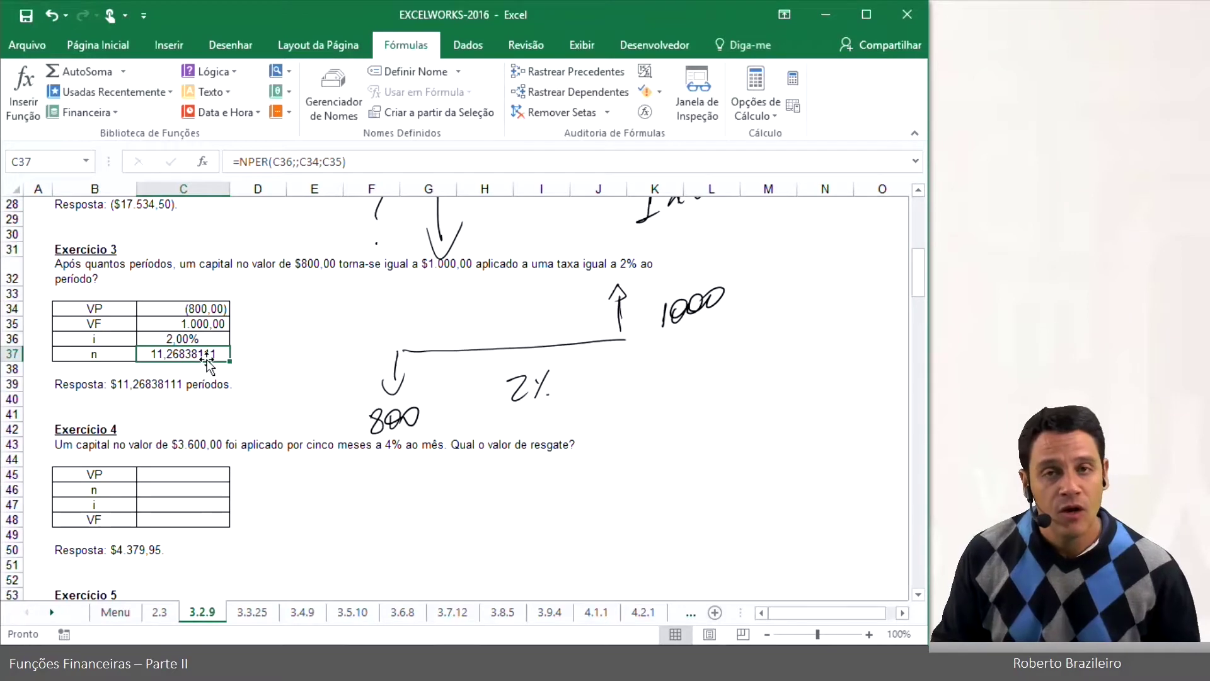
left_click(205, 309)
left_click(200, 321)
left_click(199, 314)
left_click(200, 321)
left_click(198, 310)
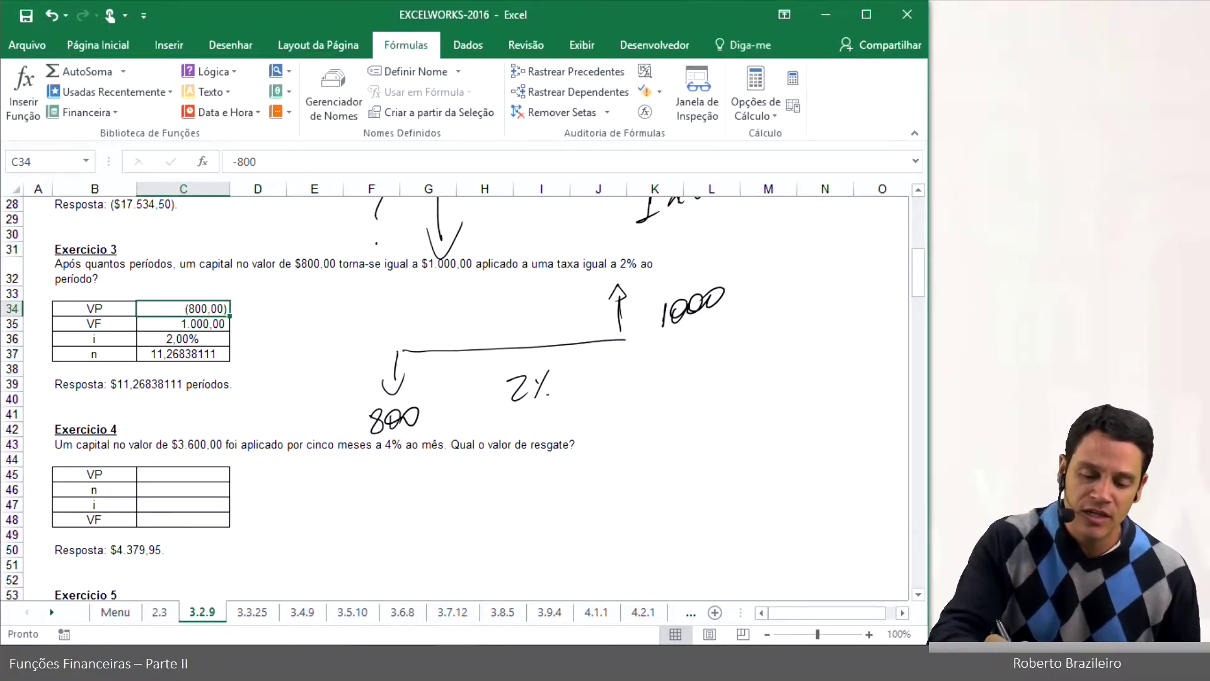
Step: Sketch a second cash-flow line beside Exercício 3's diagram with upward and downward arrows at both ends, and circle the original diagram's opposite arrows
mouse_move(678, 375)
left_mouse_down()
mouse_move(813, 366)
mouse_move(674, 334)
mouse_move(687, 345)
left_mouse_up()
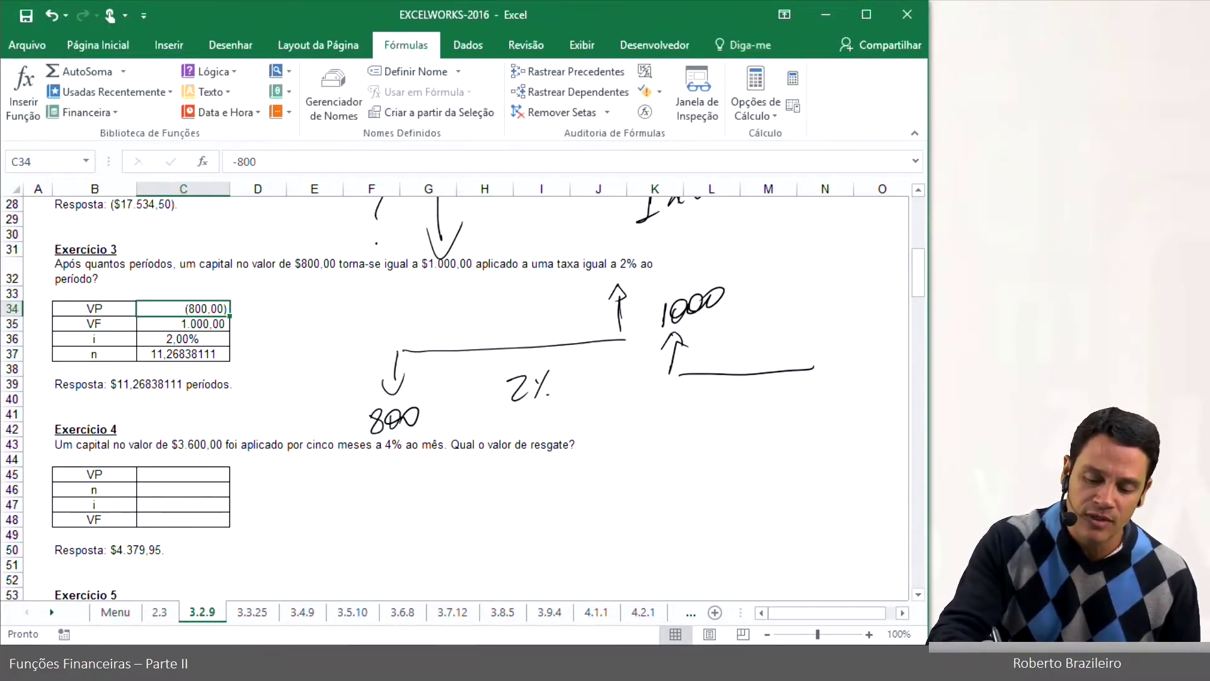
left_click_drag(800, 358, 814, 329)
left_click_drag(673, 393, 669, 424)
left_click_drag(805, 388, 802, 417)
left_click_drag(792, 413, 815, 407)
mouse_move(515, 273)
left_mouse_down()
mouse_move(429, 306)
mouse_move(658, 296)
mouse_move(443, 330)
left_mouse_up()
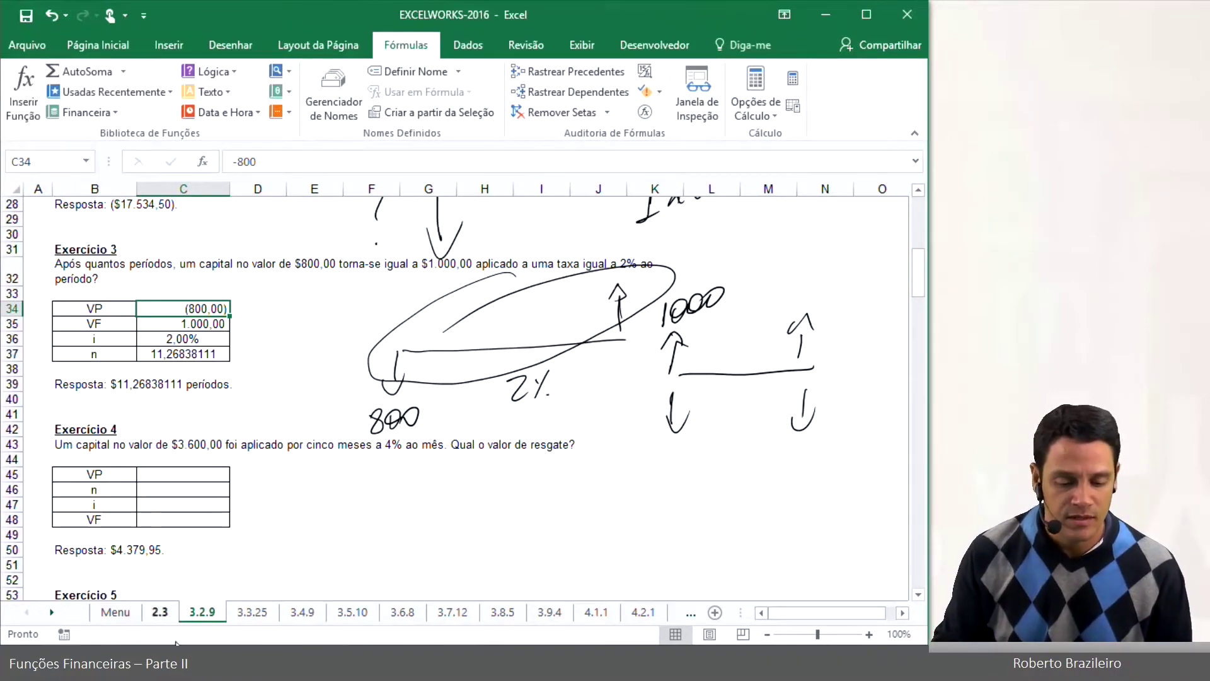
Step: Try a positive 800 as Exercício 3's VP in C34, and undo the change
type("800")
key("Return")
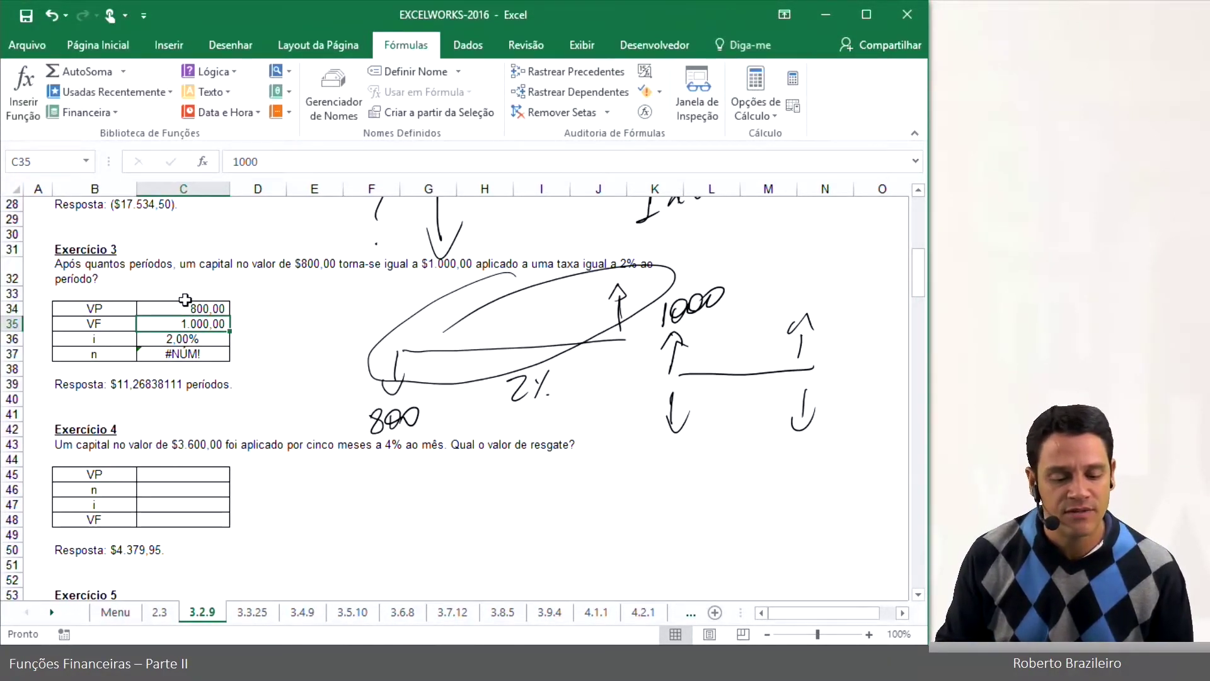
left_click(205, 306)
key("ctrl+z")
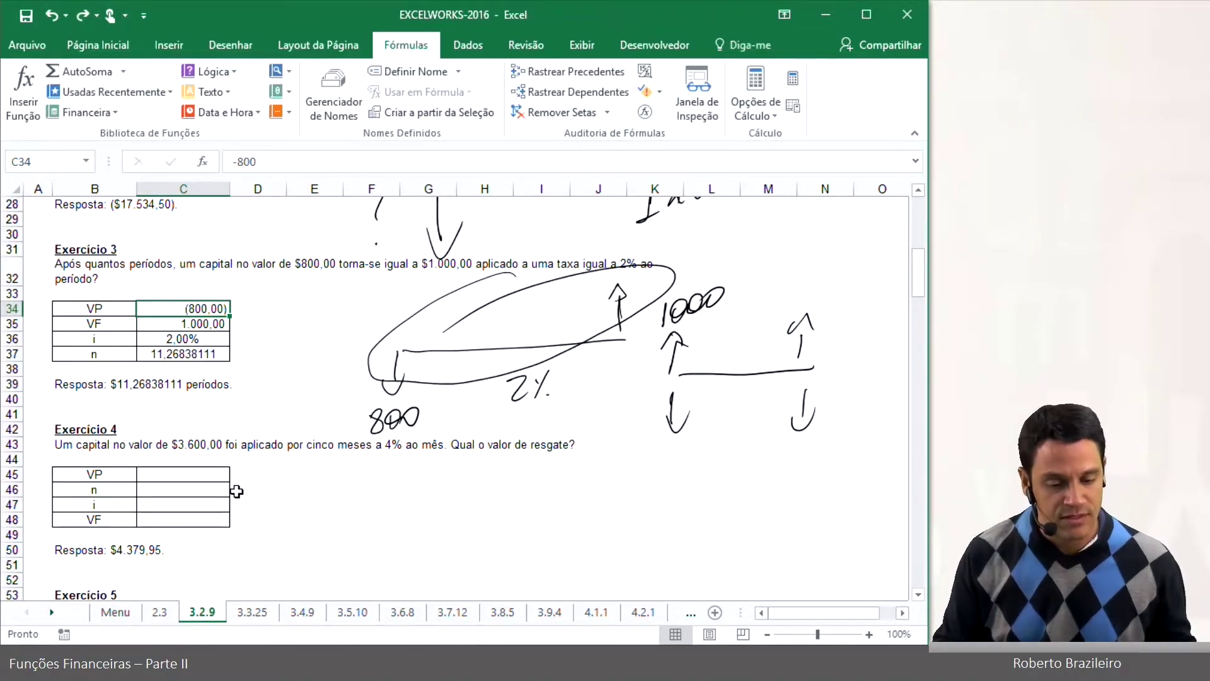
Step: Sketch Exercício 4's cash-flow diagram with 3600 on the downward arrow, VF ? on the upward arrow, 5 periods and a 4% rate
left_click(334, 488)
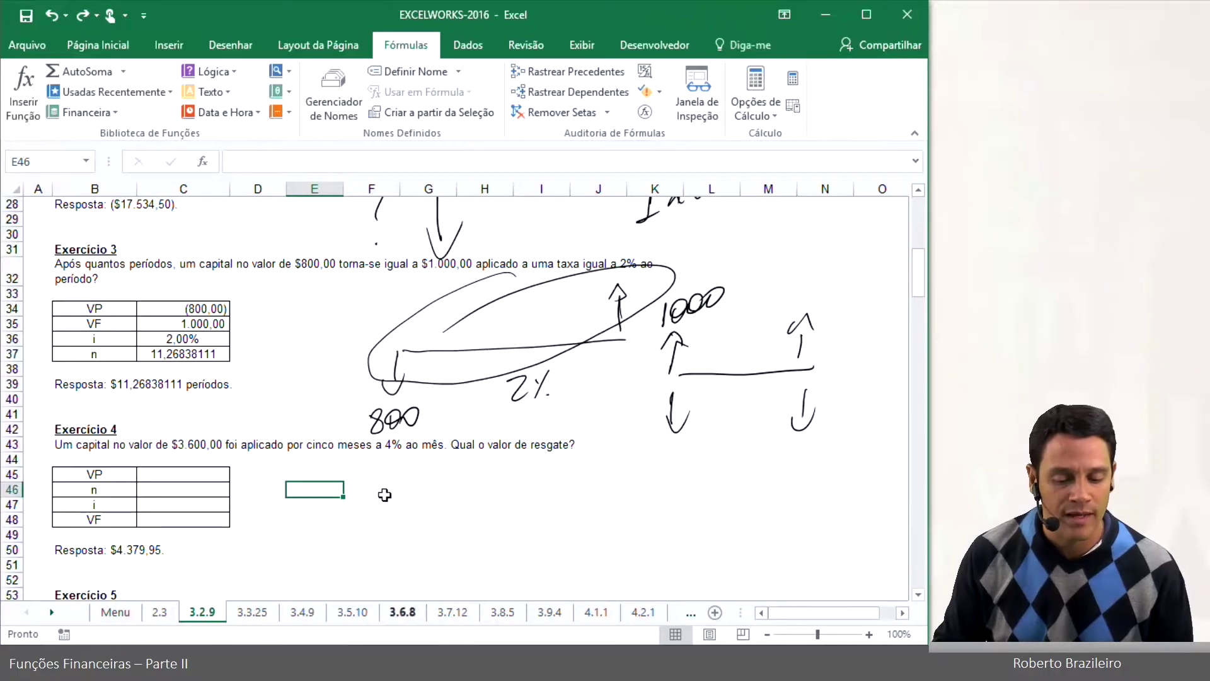
scroll(429, 454, "down", 4)
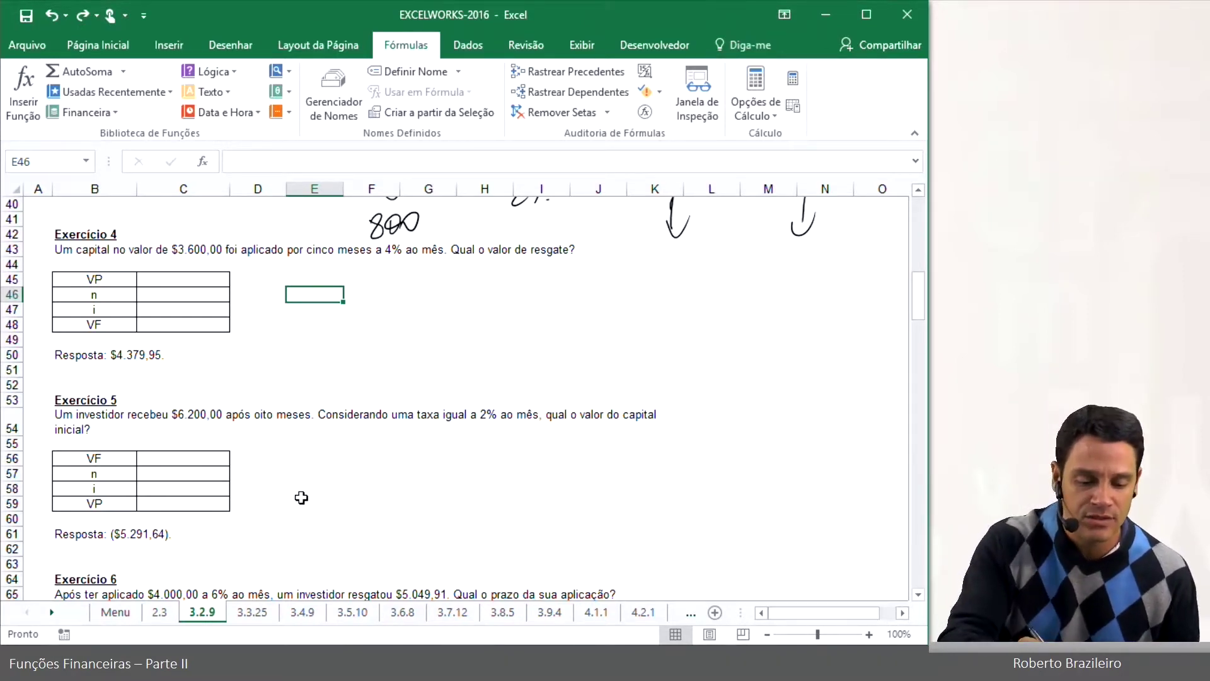
mouse_move(383, 310)
left_mouse_down()
mouse_move(354, 407)
mouse_move(403, 377)
left_mouse_up()
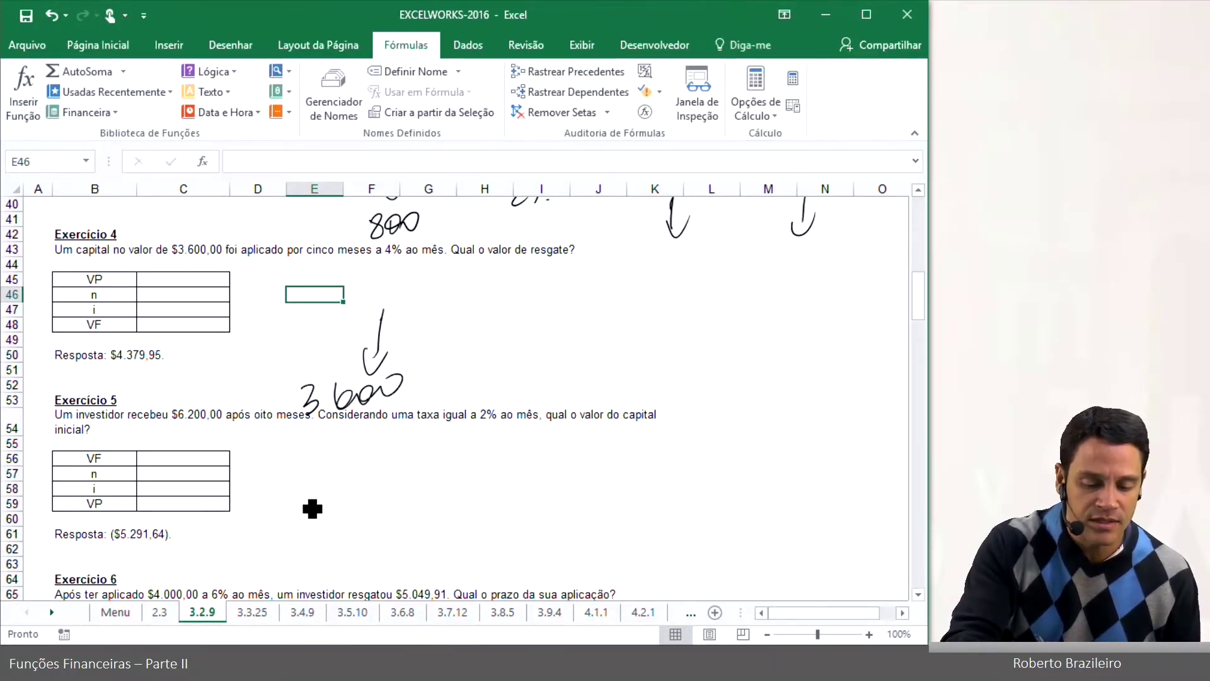
left_click_drag(383, 316, 592, 313)
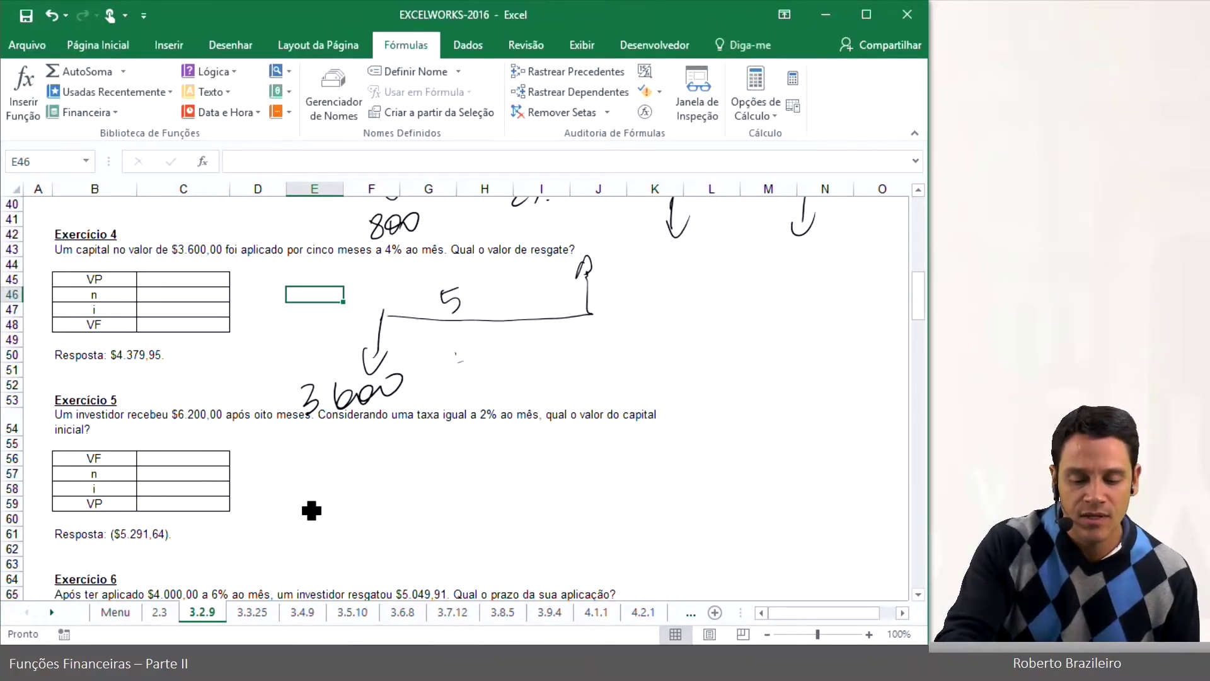
left_click(502, 358)
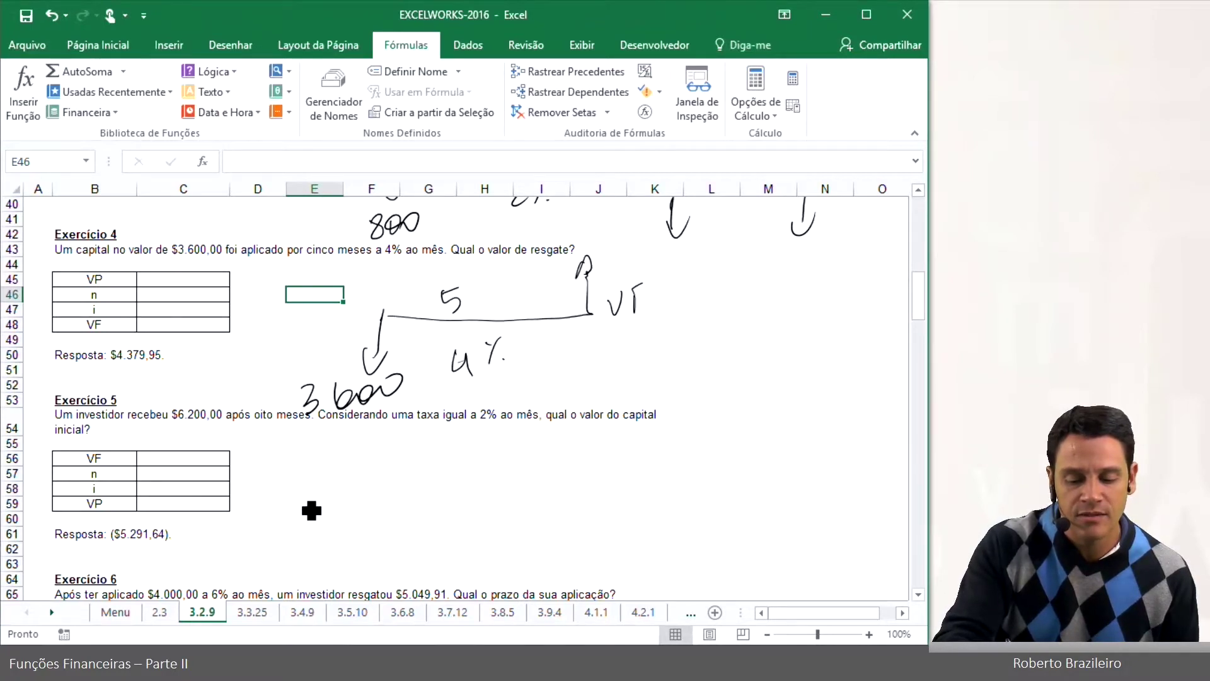
left_click_drag(684, 275, 672, 304)
left_click(675, 325)
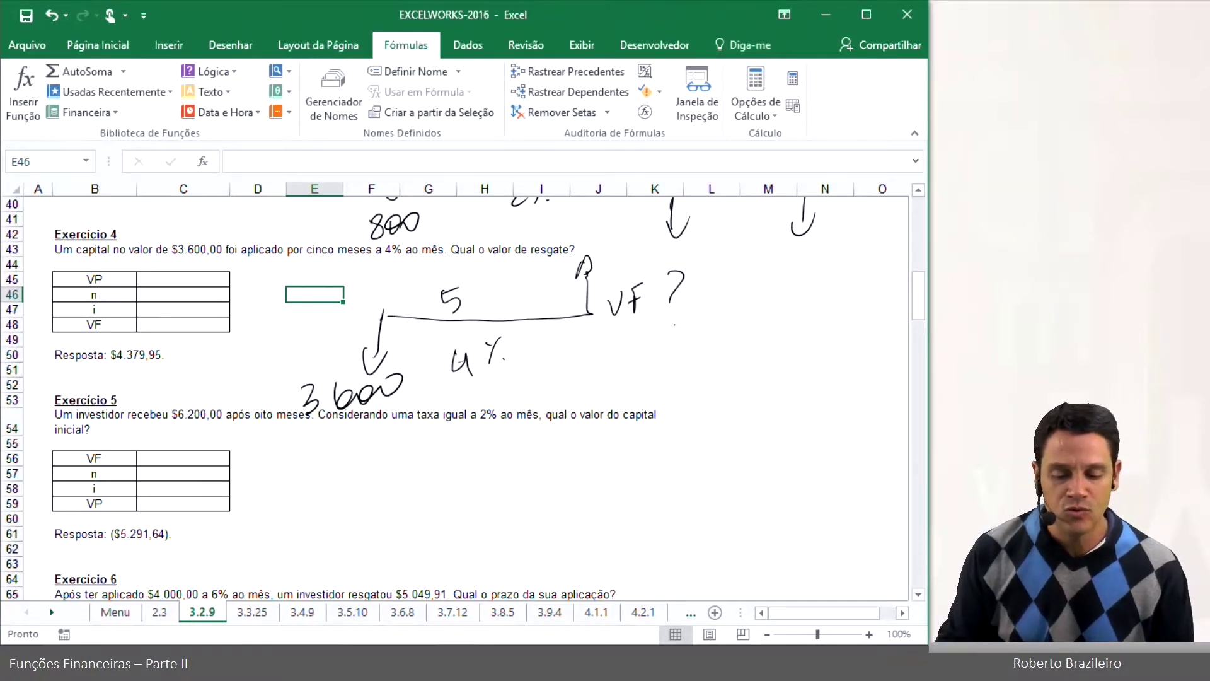
Step: Fill in Exercício 4's table with VP 3600, n 5 and i 4%
left_click(203, 287)
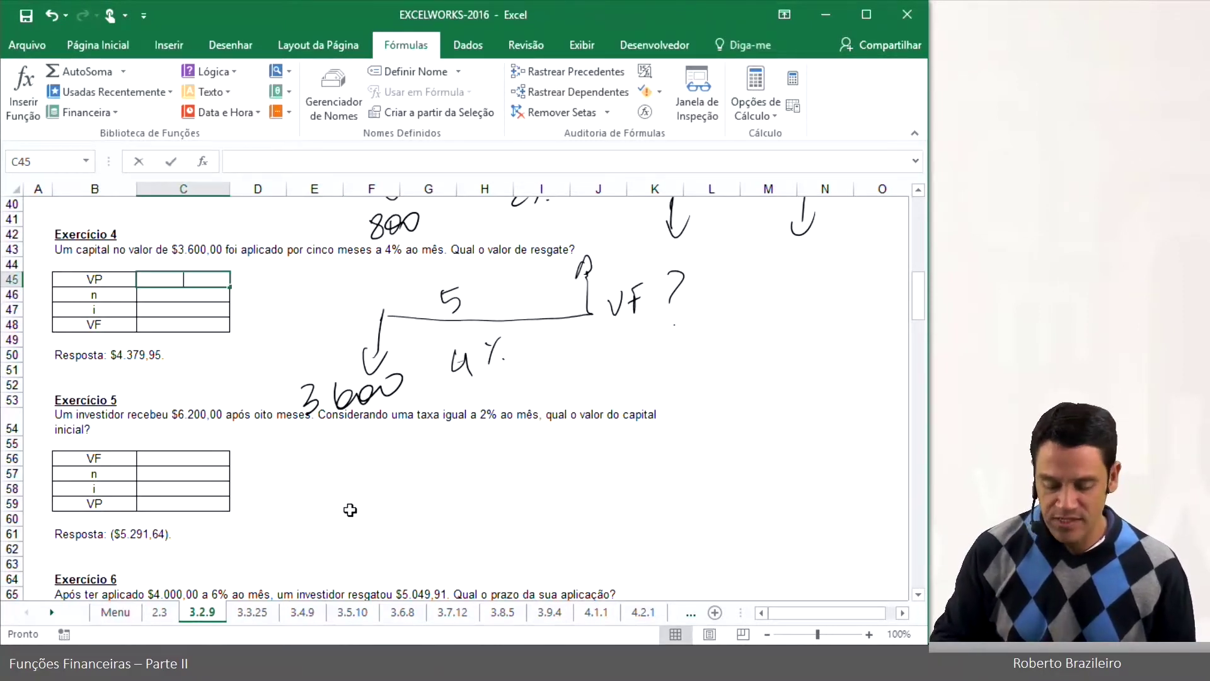
type("3600")
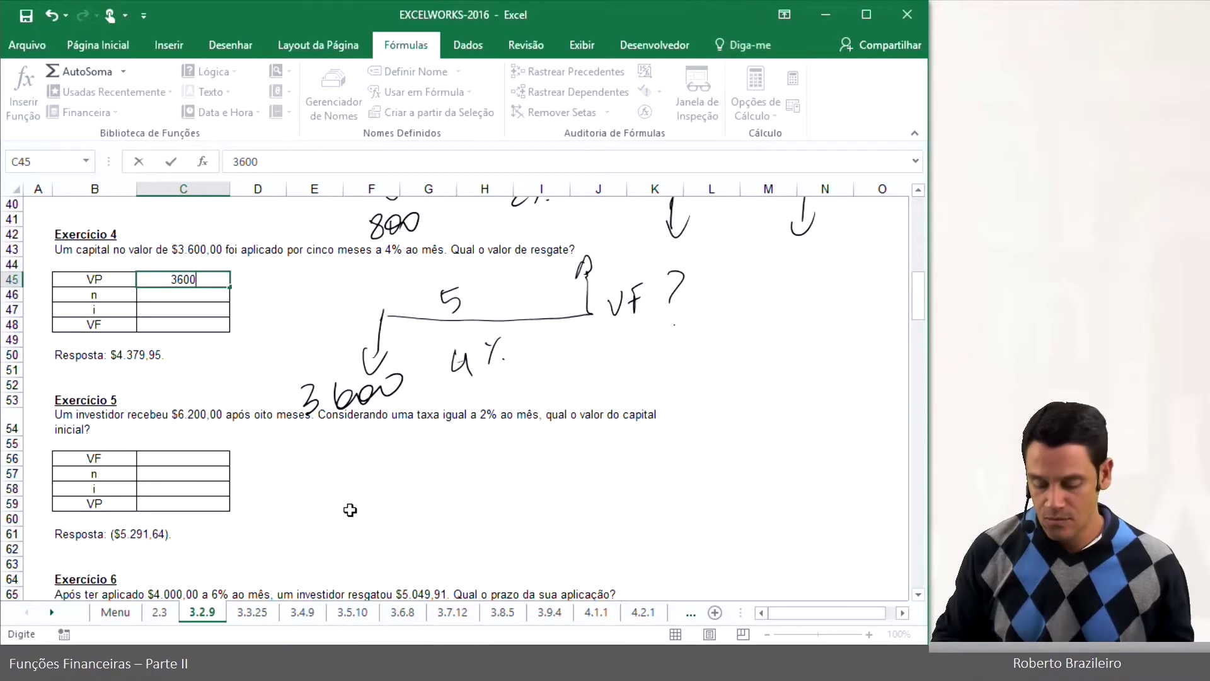
key("Return")
type("5")
key("Return")
type("4")
key("Return")
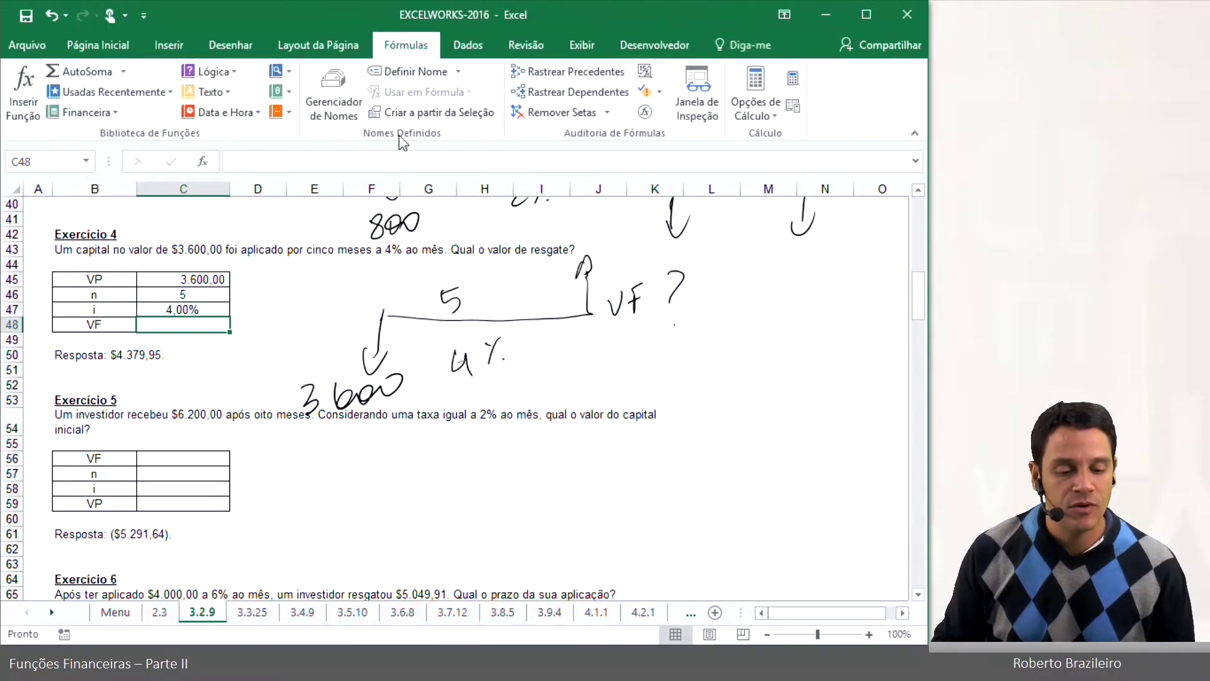
left_click(85, 112)
scroll(165, 199, "down", 1)
scroll(165, 199, "down", 9)
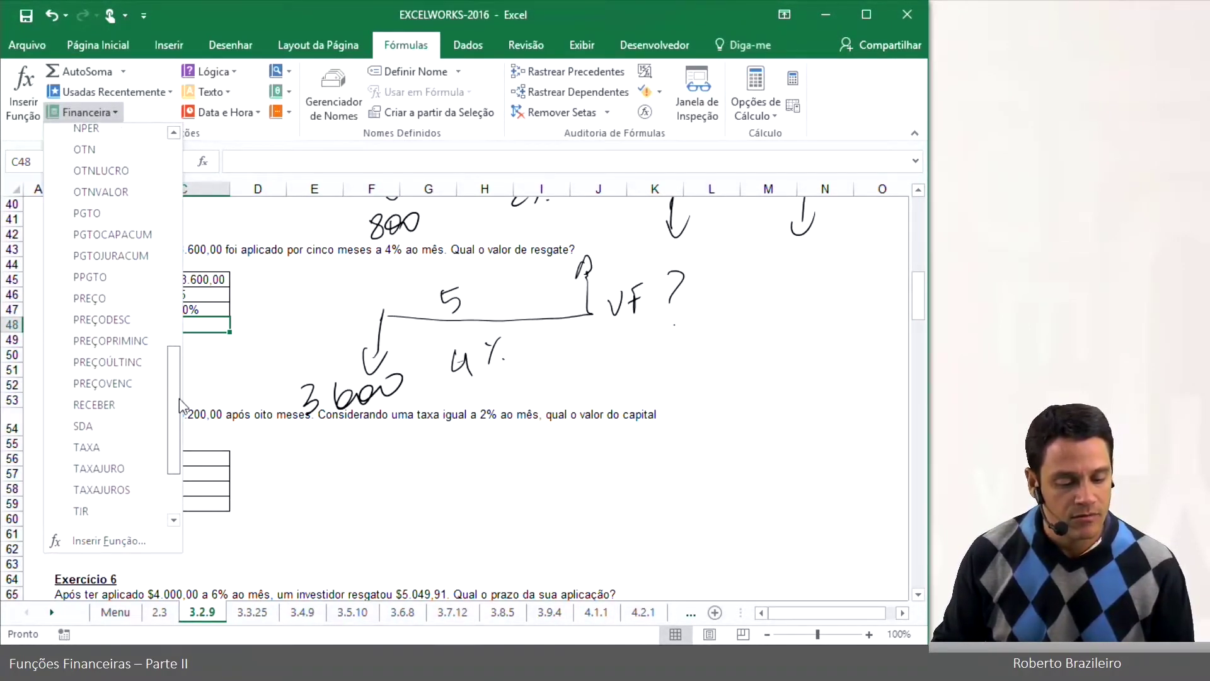
key("Escape")
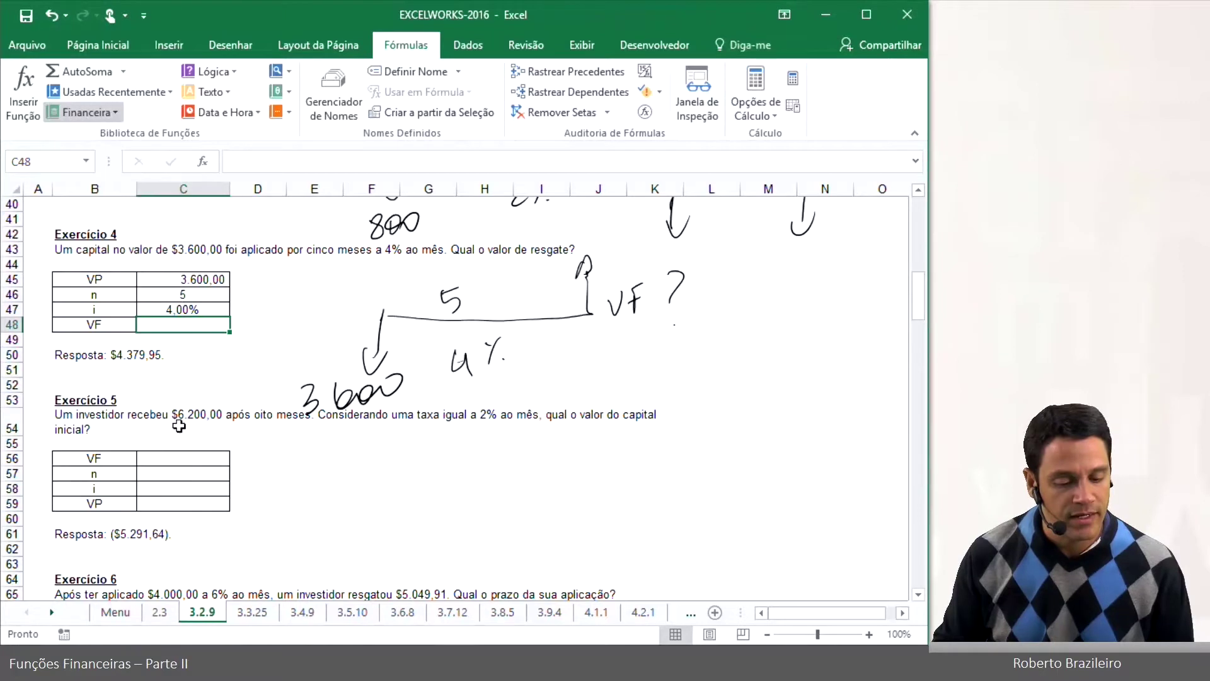
Step: Calculate Exercício 4's future value in C48 with the VF function, using Taxa C47, Nper C46 and Vp C45, leaving Pgto empty
left_click(85, 110)
left_click_drag(175, 240, 185, 451)
left_click(93, 517)
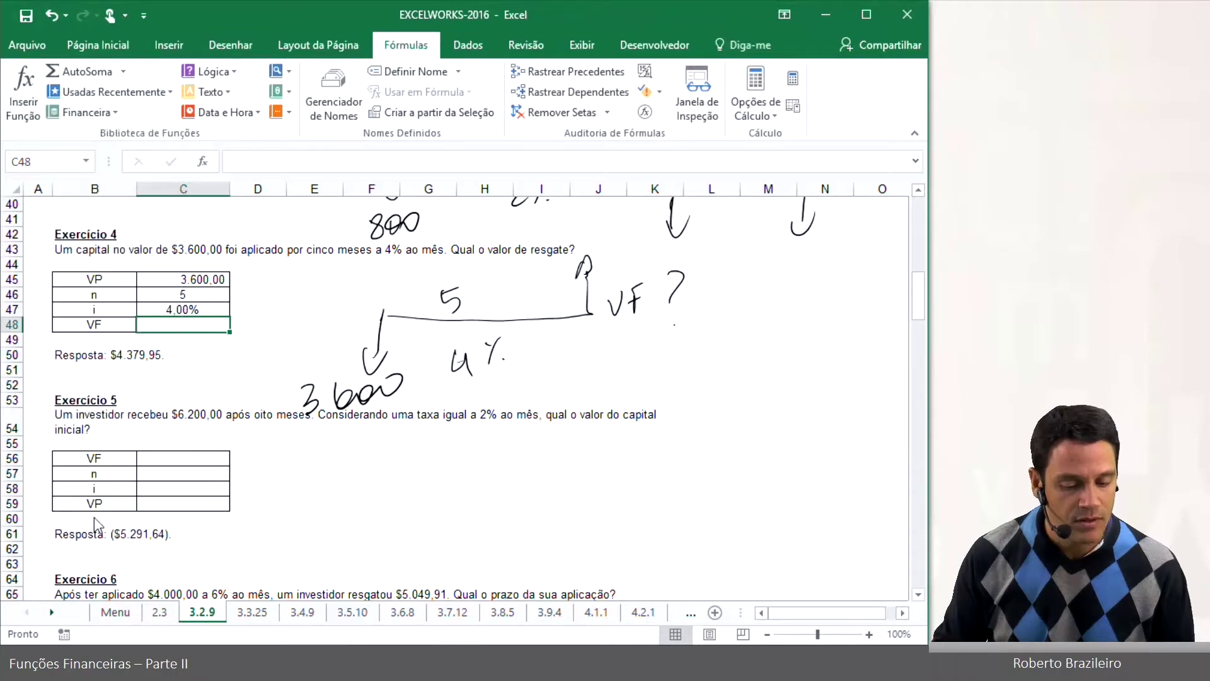
left_click(191, 310)
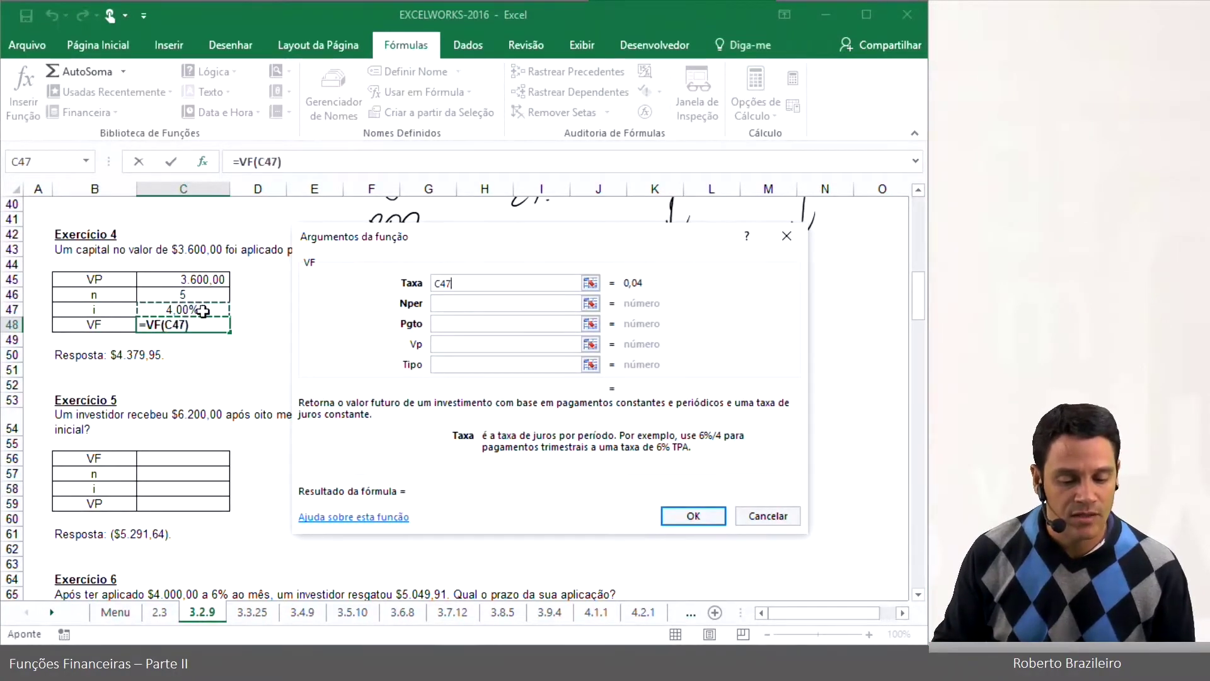
left_click(437, 304)
left_click(192, 294)
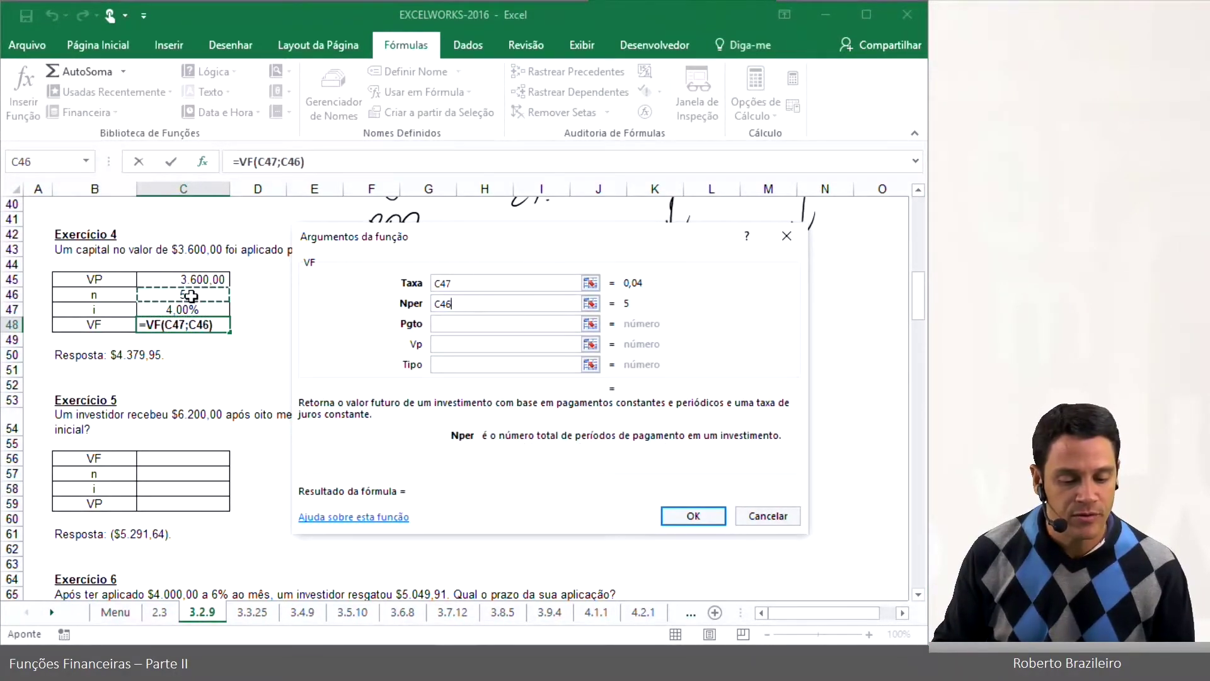
left_click(437, 345)
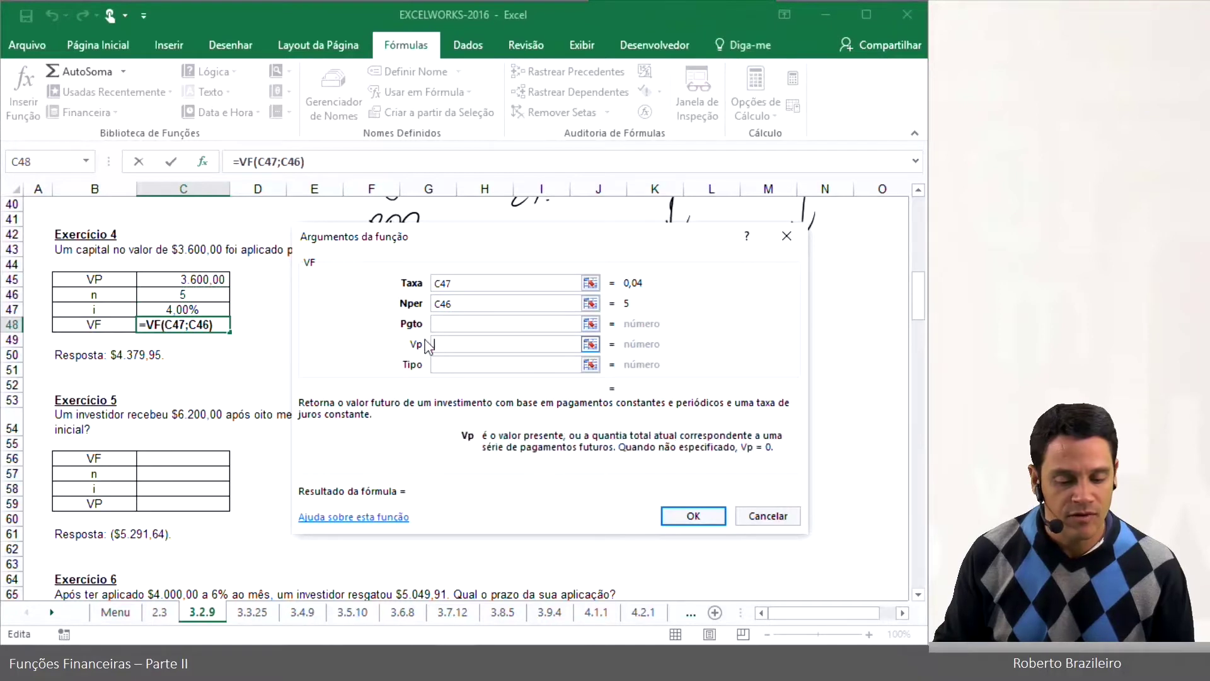
left_click(202, 280)
left_click(685, 512)
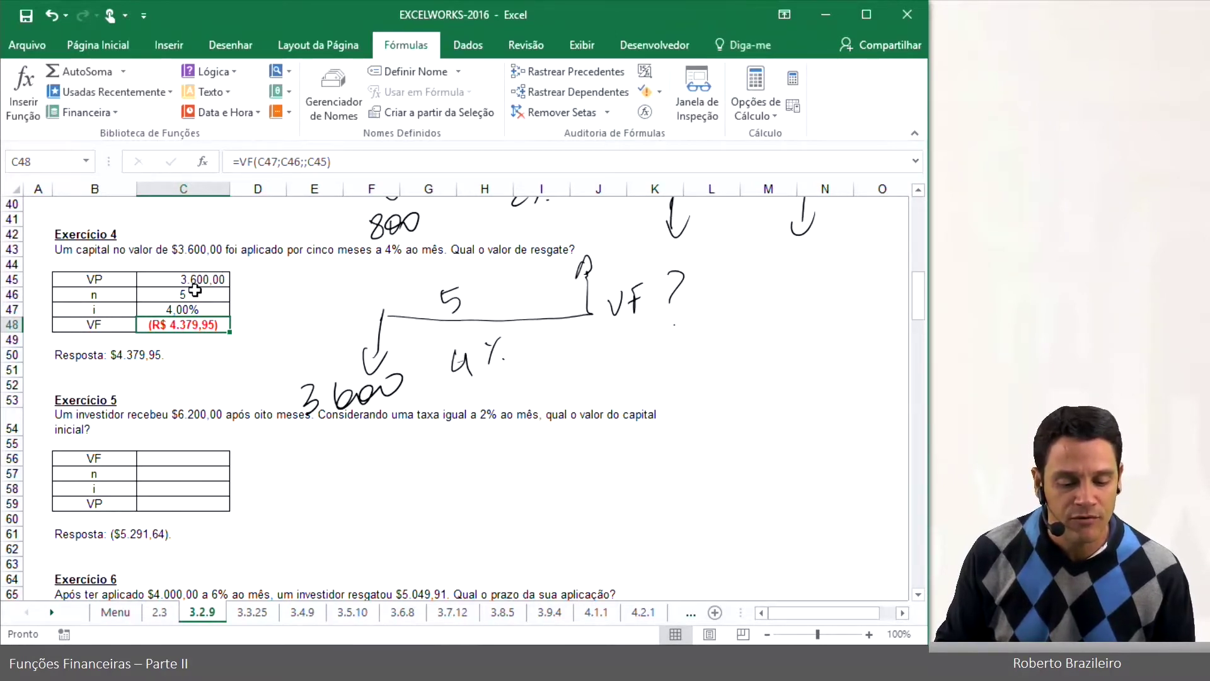
Step: Change Exercício 4's VP in C45 to -3600
left_click(176, 277)
double_click(167, 278)
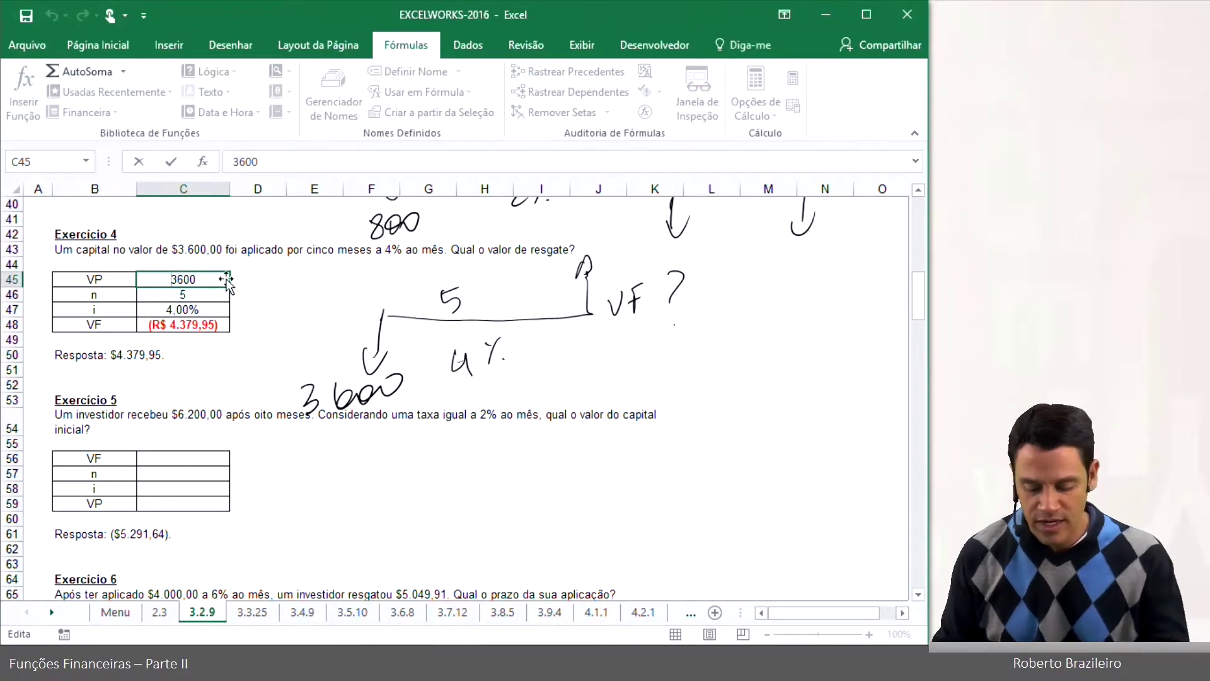
type("-")
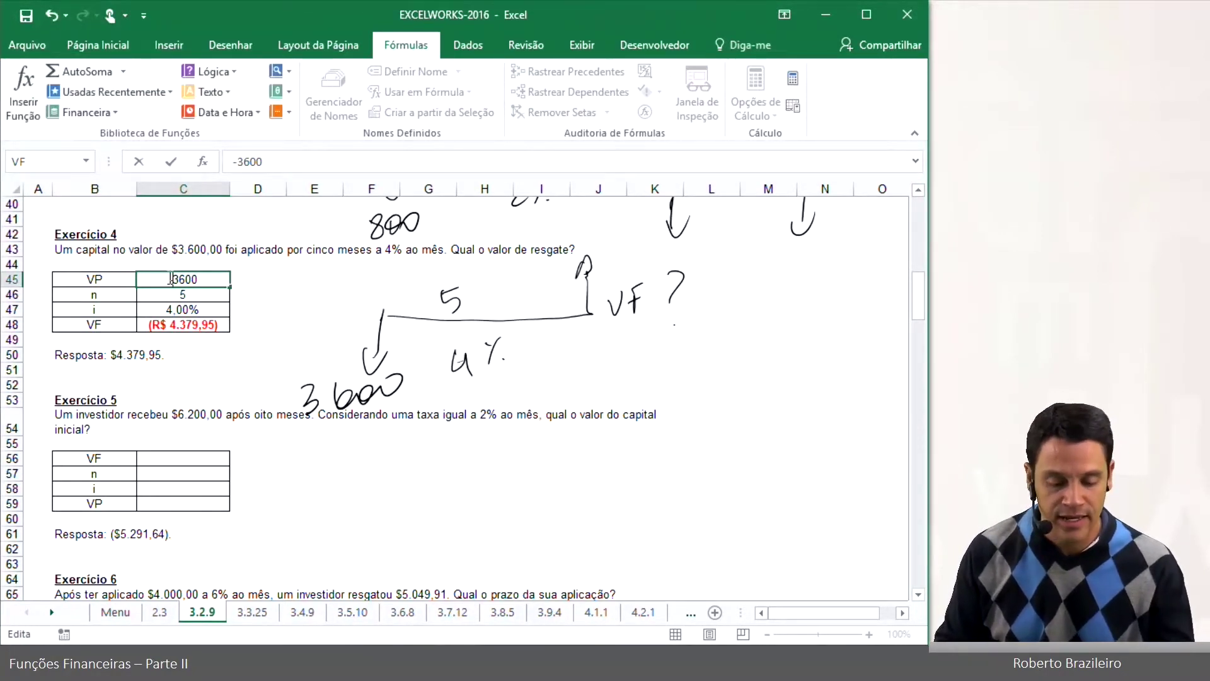
key("Return")
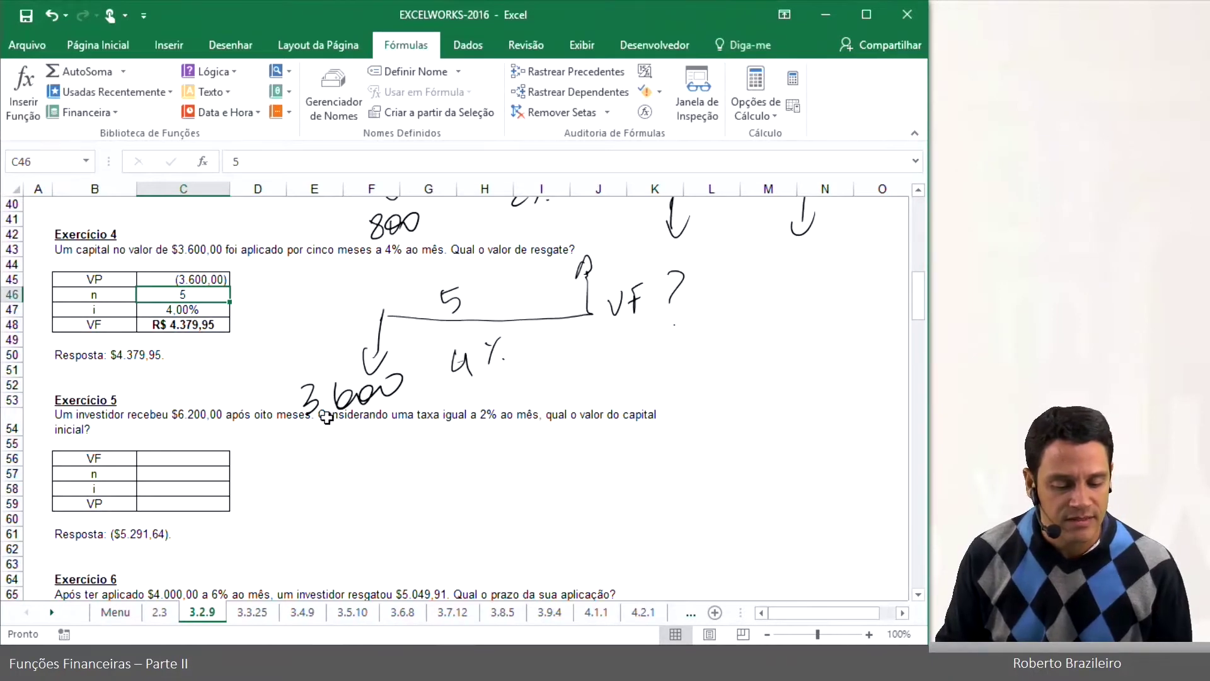
Step: Sketch Exercício 5's cash-flow diagram with 6200 on the upward arrow, VP ? on the downward arrow, 8 periods and a 2% rate
scroll(324, 413, "down", 3)
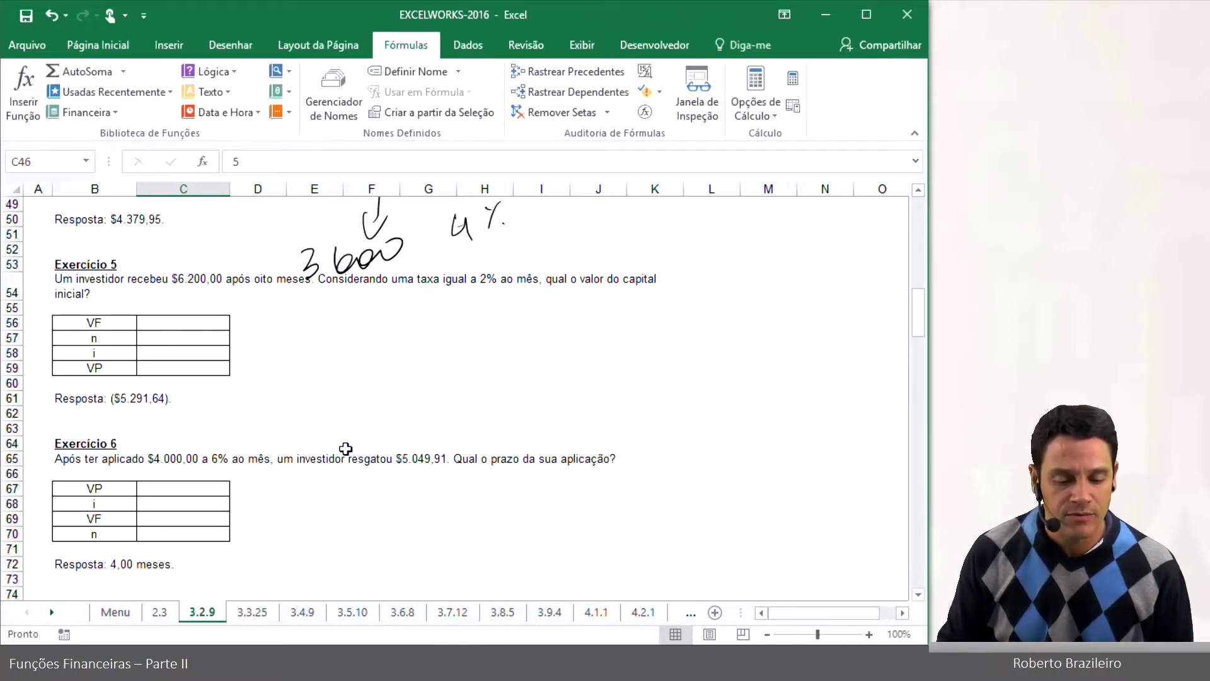
left_click_drag(351, 368, 585, 360)
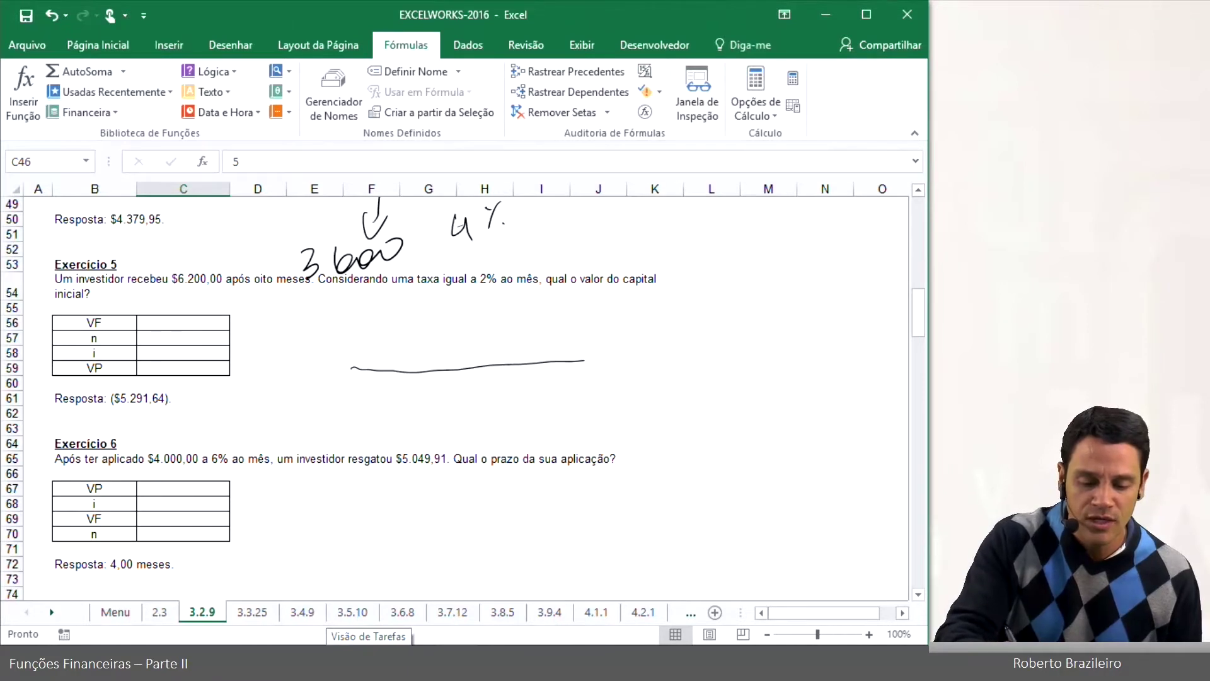
mouse_move(616, 307)
left_mouse_down()
mouse_move(602, 339)
mouse_move(651, 315)
left_mouse_up()
left_click_drag(575, 376, 567, 376)
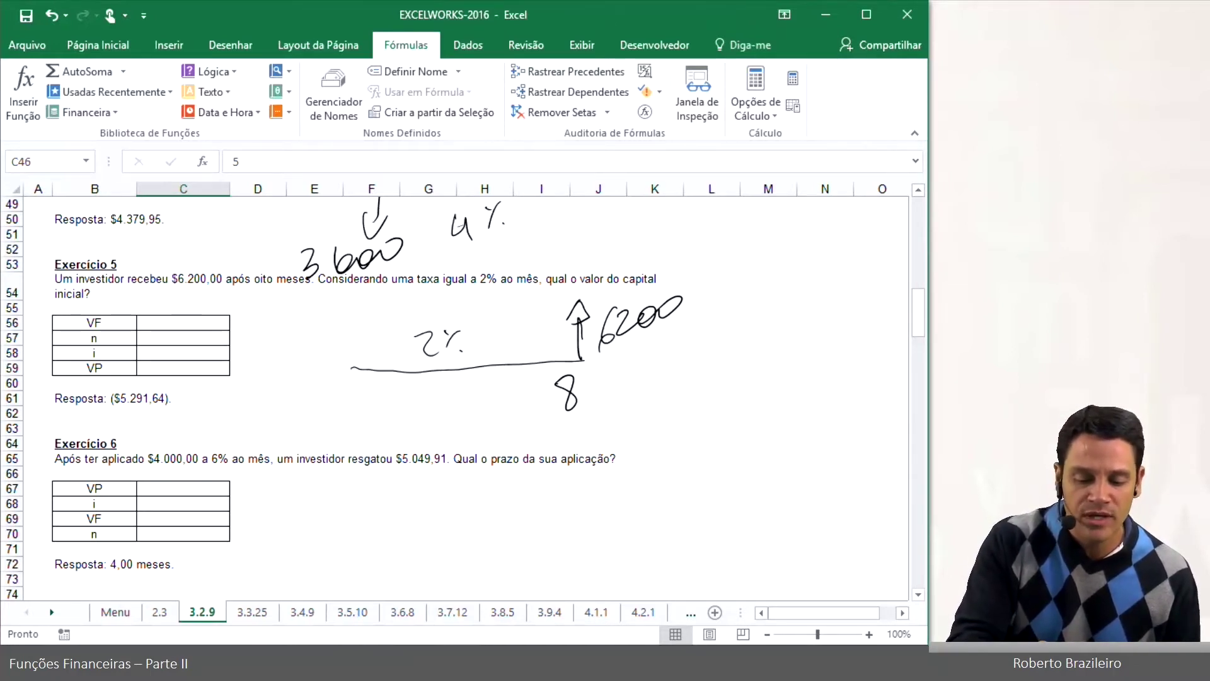
left_click_drag(383, 421, 396, 411)
left_click_drag(410, 427, 420, 399)
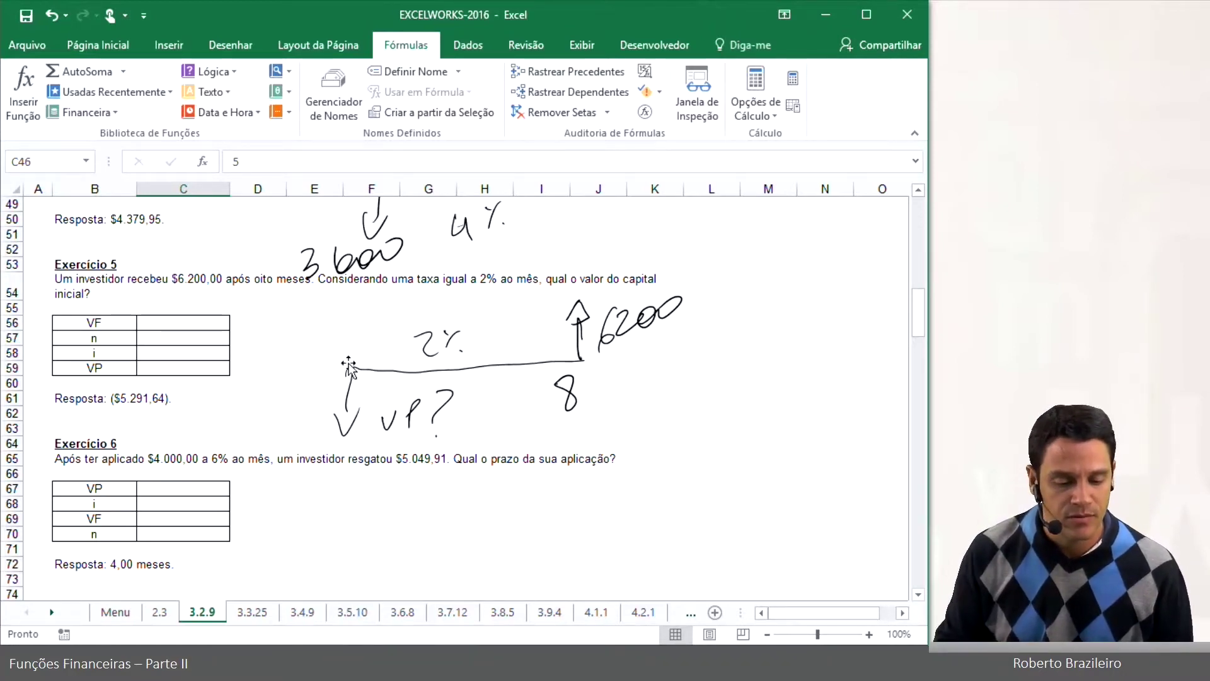
Step: Fill in Exercício 5's table with VF 6200, n 8 and i 2%
left_click(209, 322)
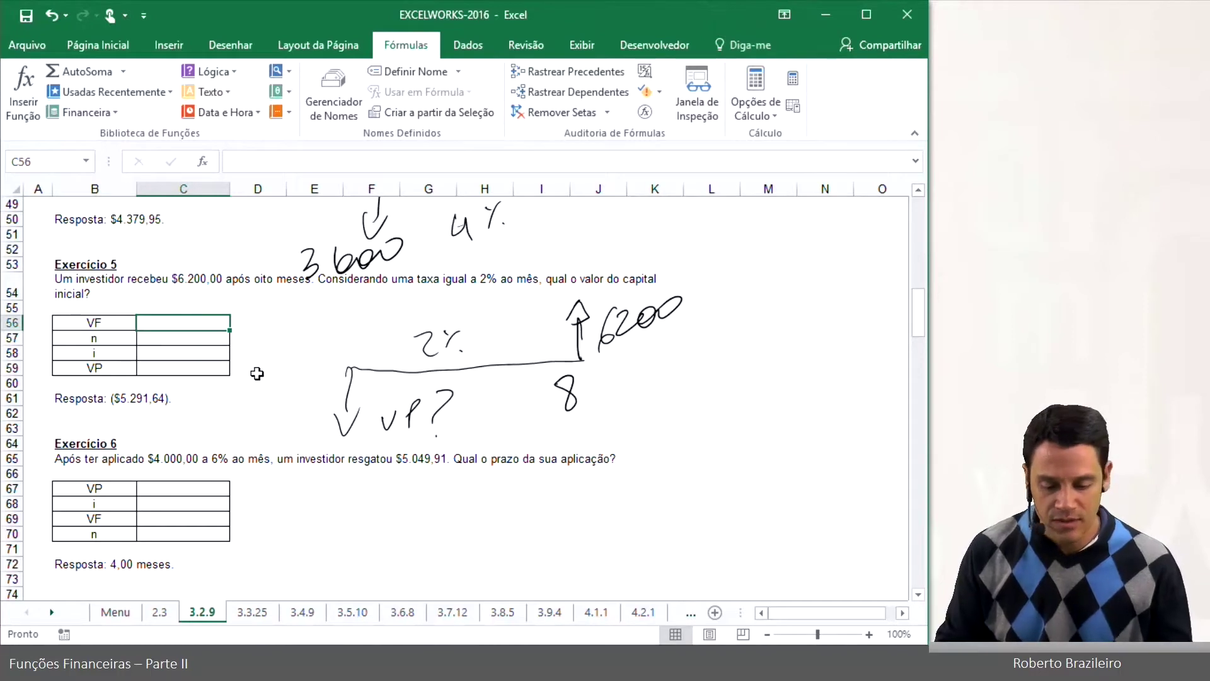
type("6200")
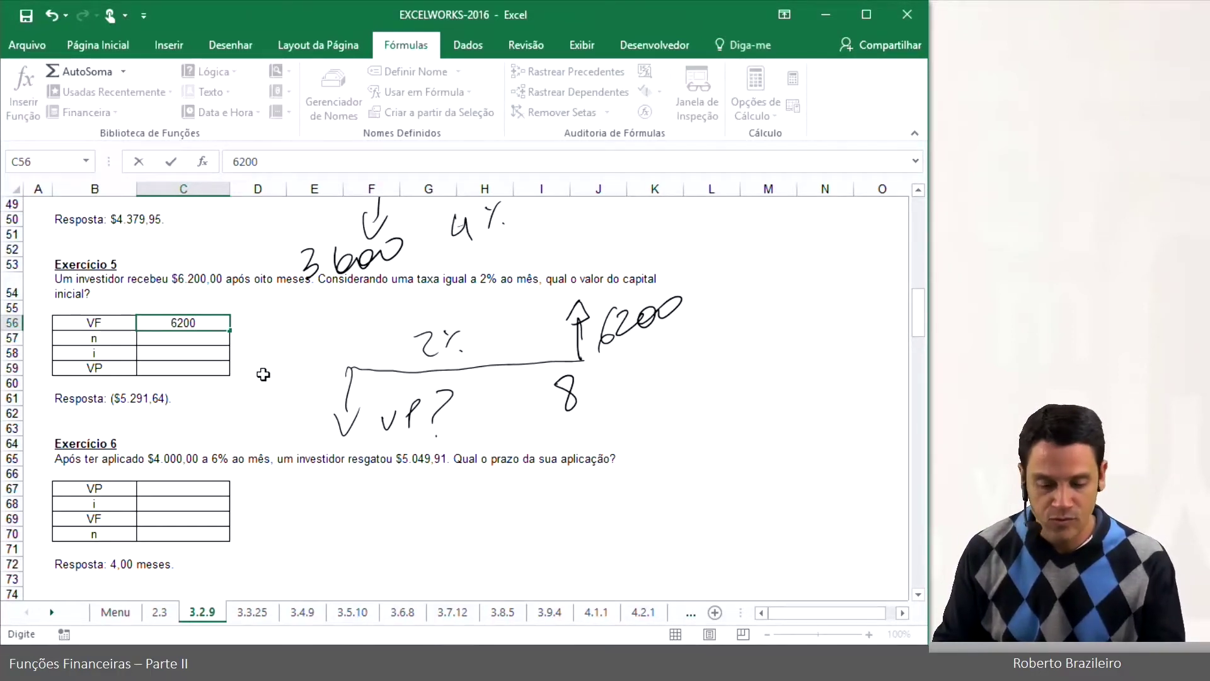
key("Return")
type("8")
key("Return")
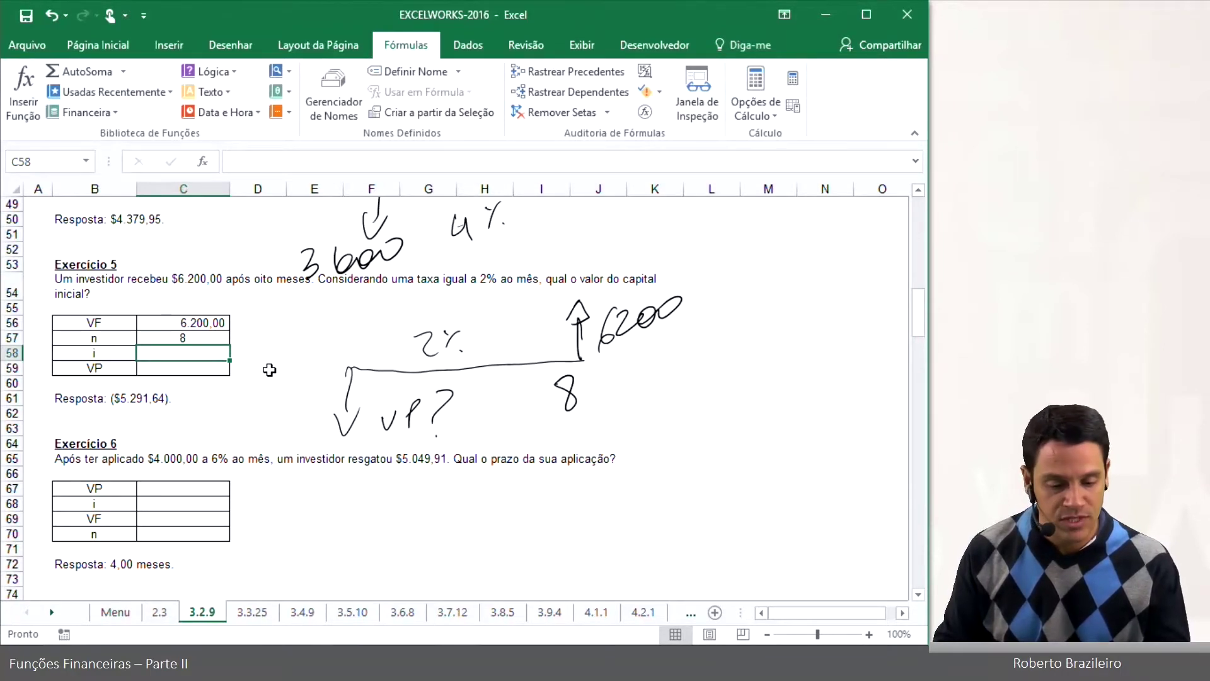
type("2%")
key("Return")
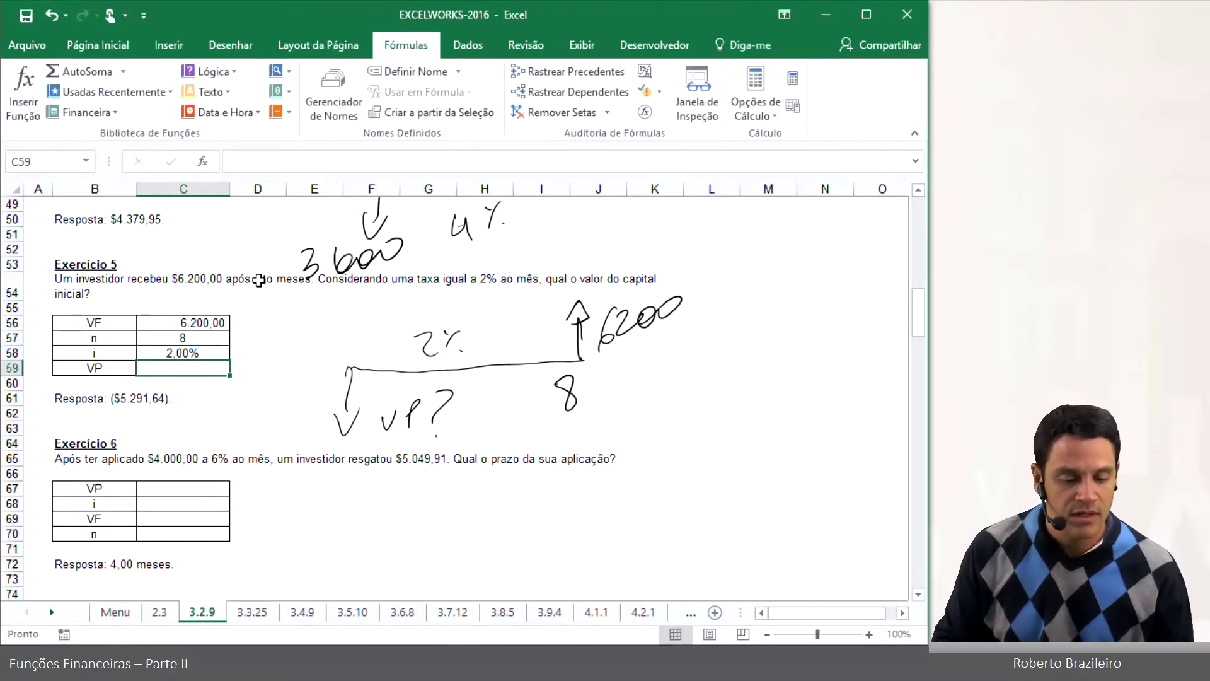
Step: Calculate Exercício 5's present value in C59 with the VP function, using Taxa C58, Per C57 and Vf C56, leaving Pgto empty
left_click(105, 109)
scroll(123, 283, "down", 9)
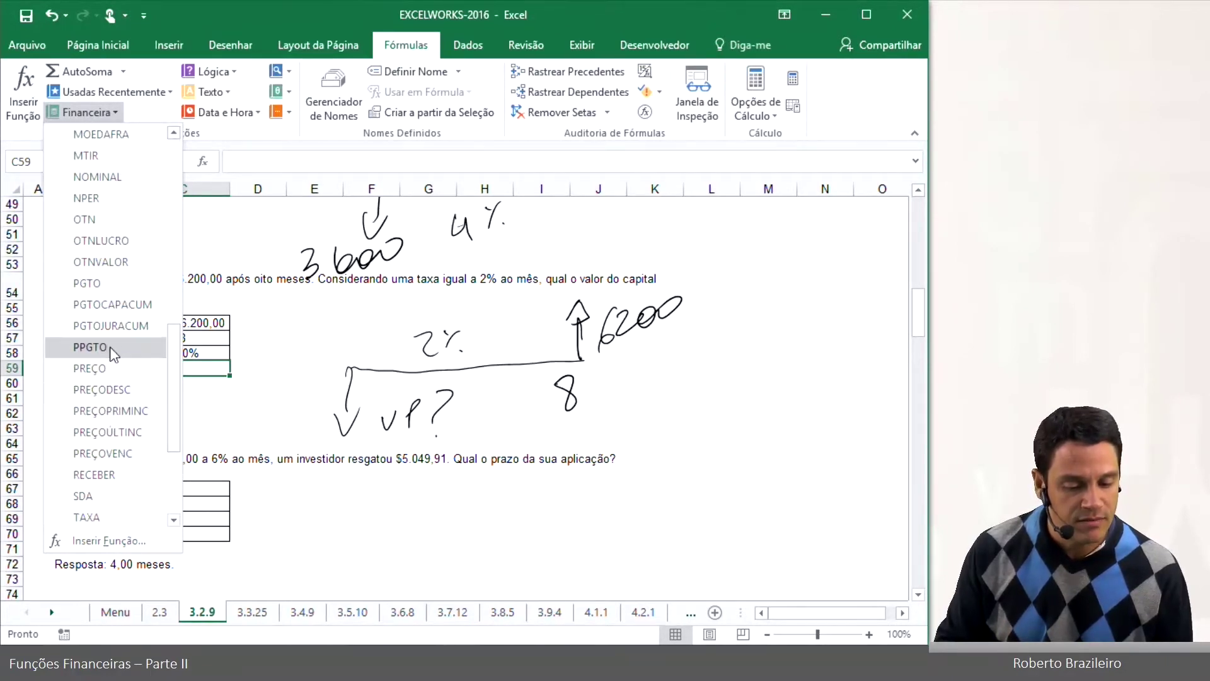
scroll(108, 351, "down", 2)
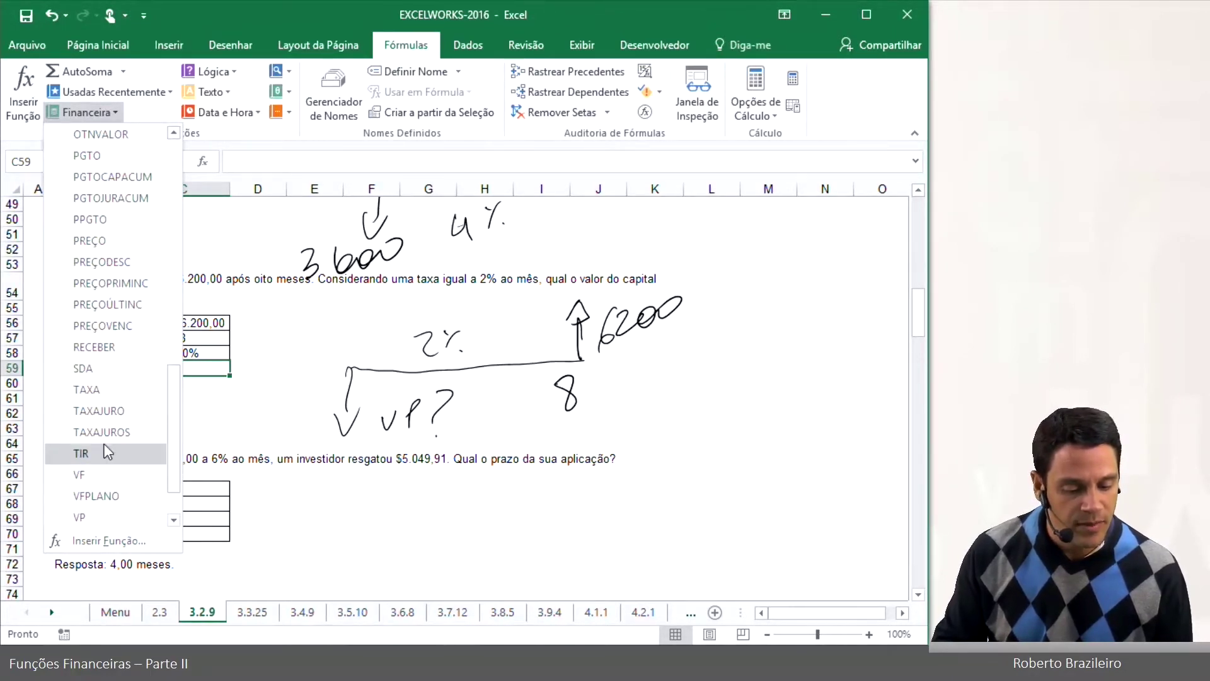
scroll(104, 443, "down", 1)
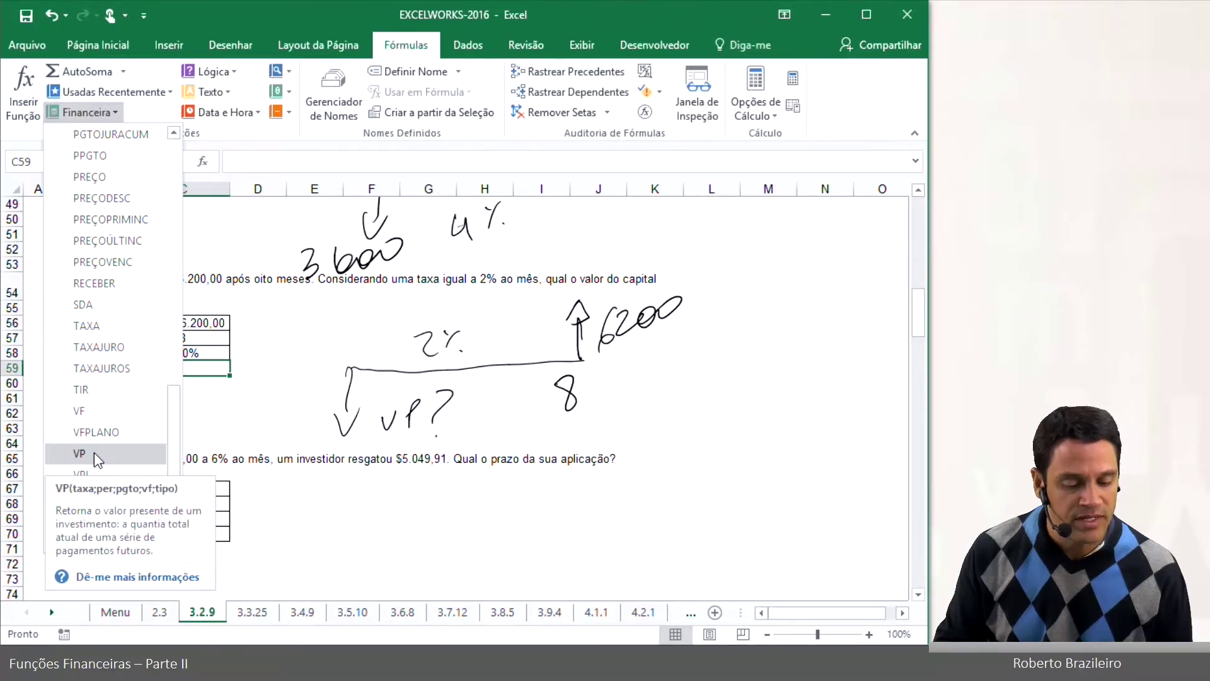
left_click(93, 452)
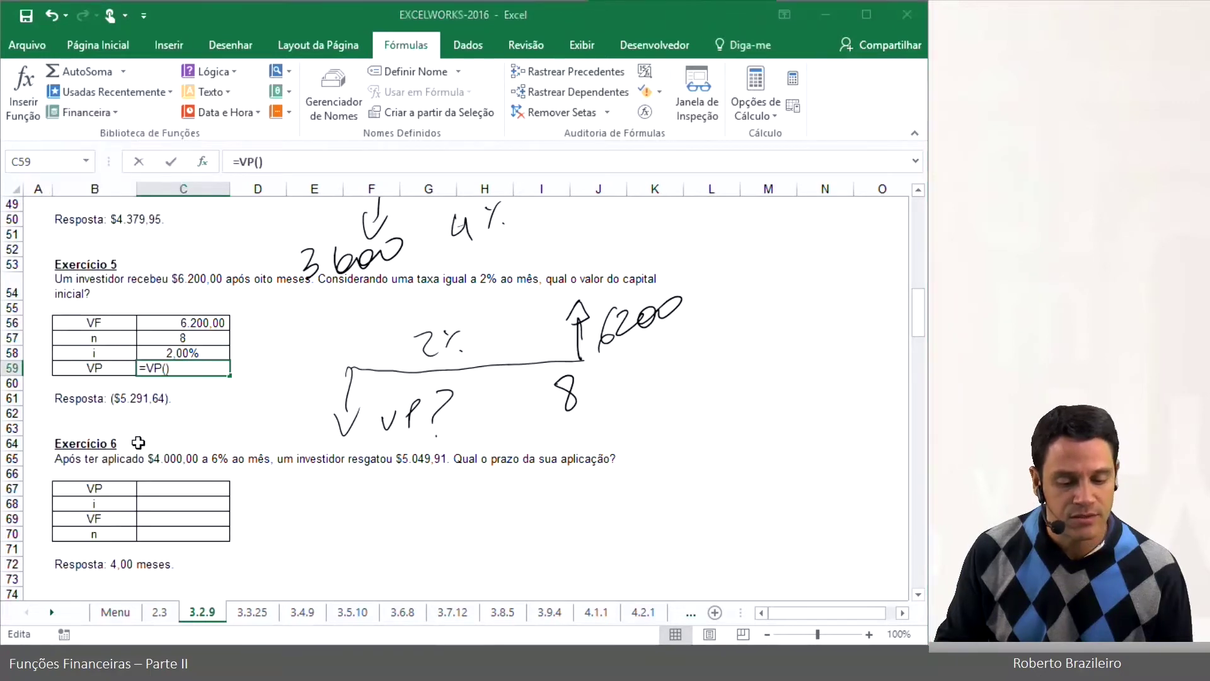
left_click(187, 352)
left_click(454, 309)
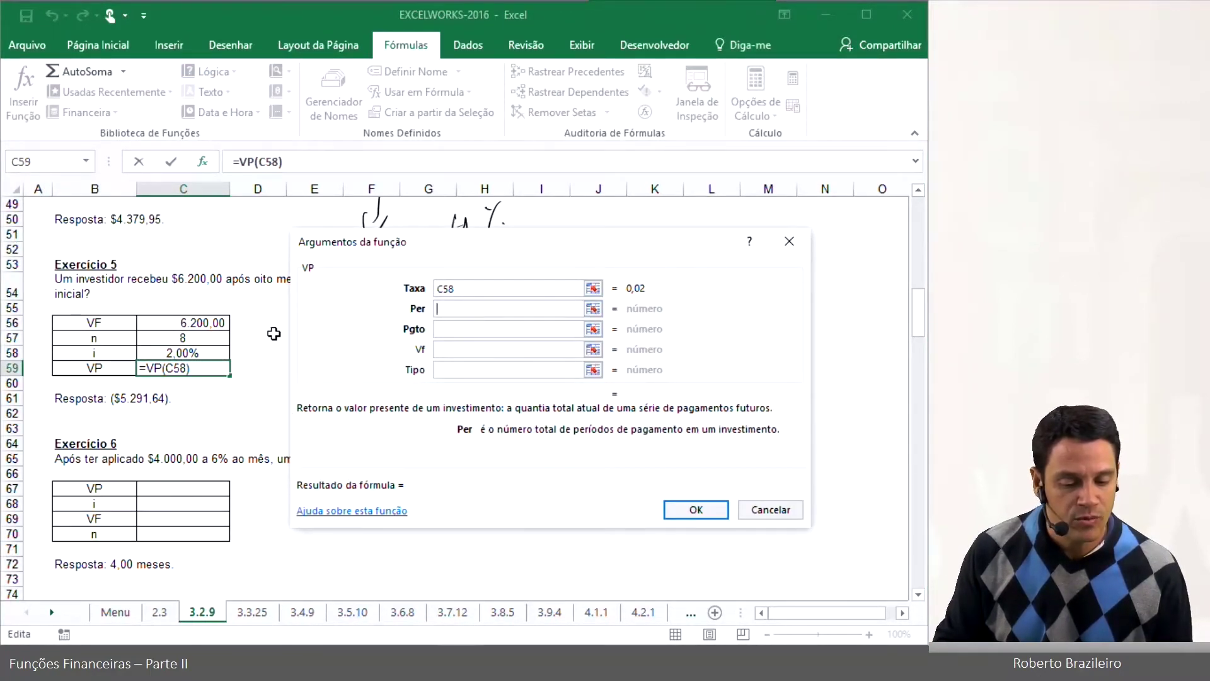
left_click(200, 337)
left_click(443, 350)
left_click(204, 322)
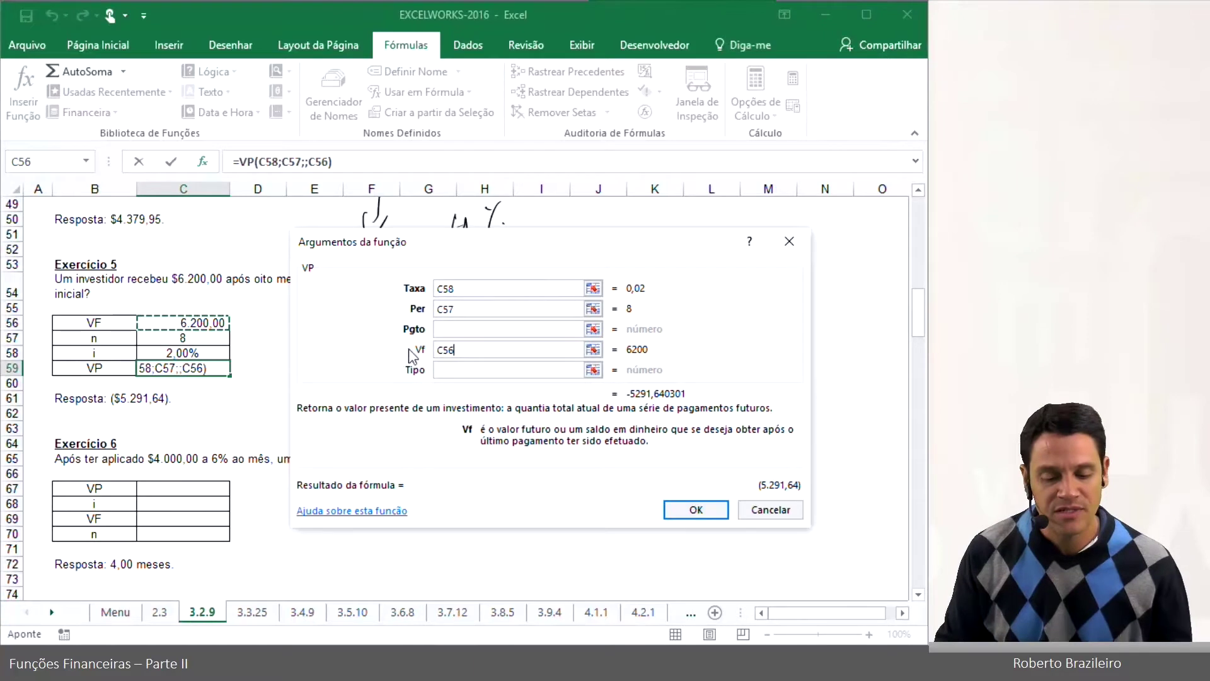
left_click(690, 511)
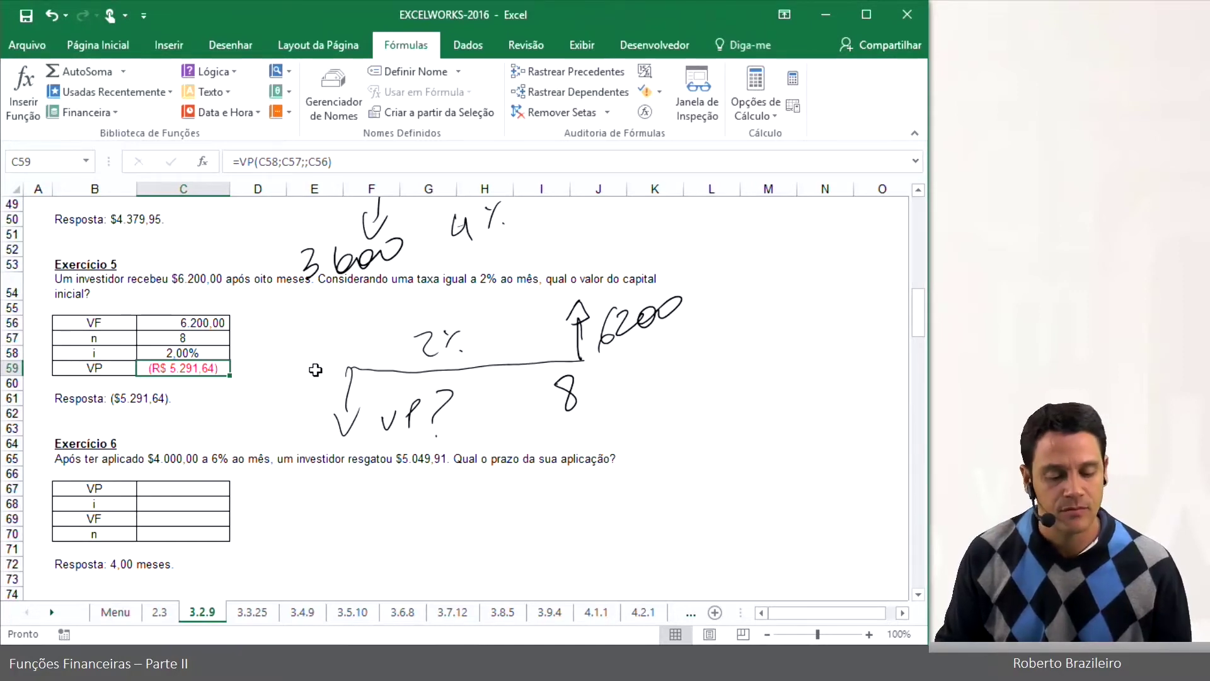
Step: Fill in Exercício 6's table with VP -4000, i 6% and VF 5049,91
scroll(315, 370, "down", 2)
scroll(315, 370, "down", 1)
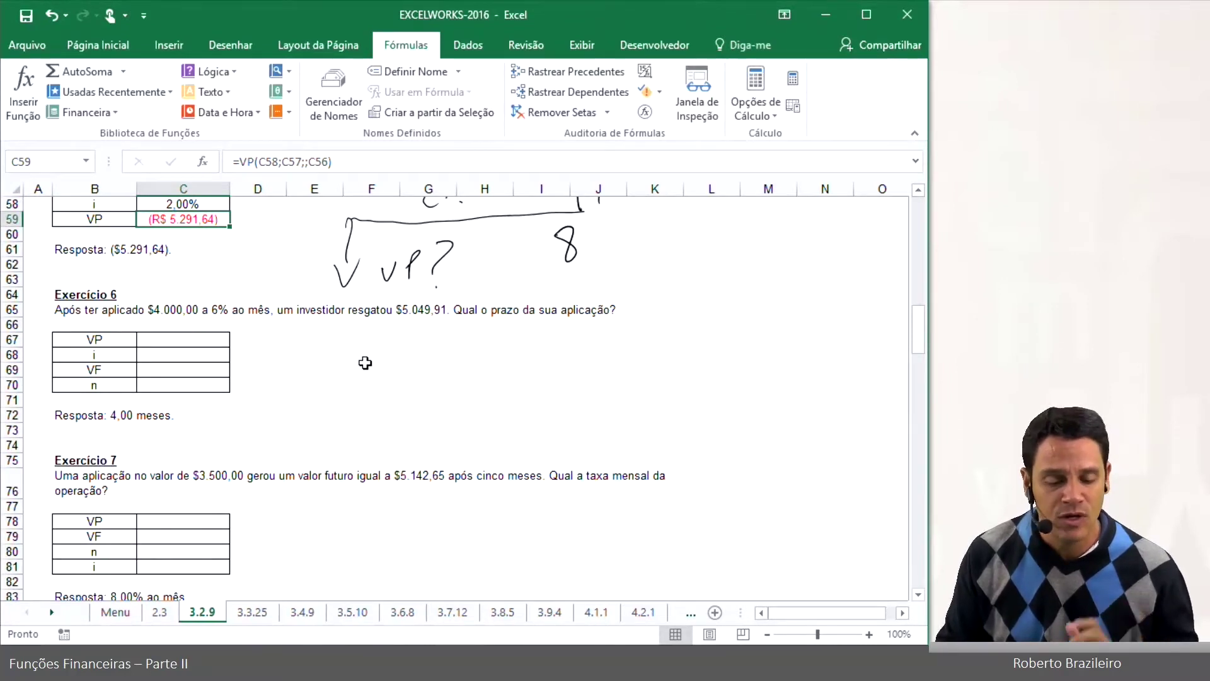
left_click(213, 340)
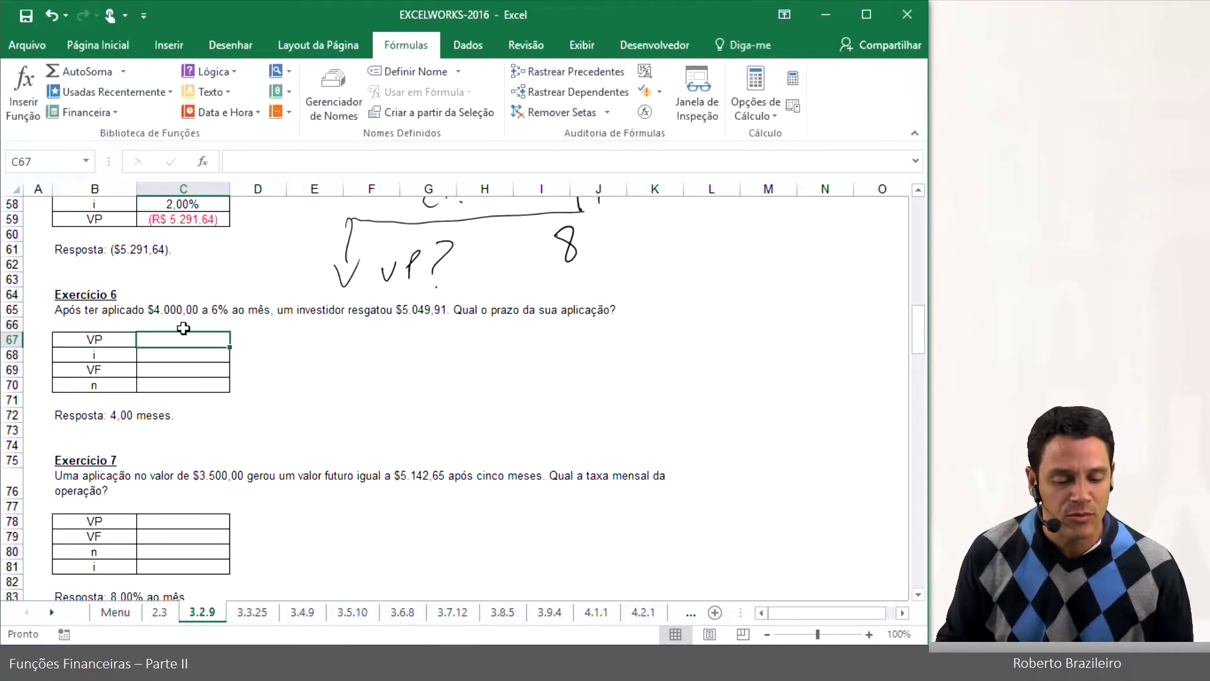
type("-4")
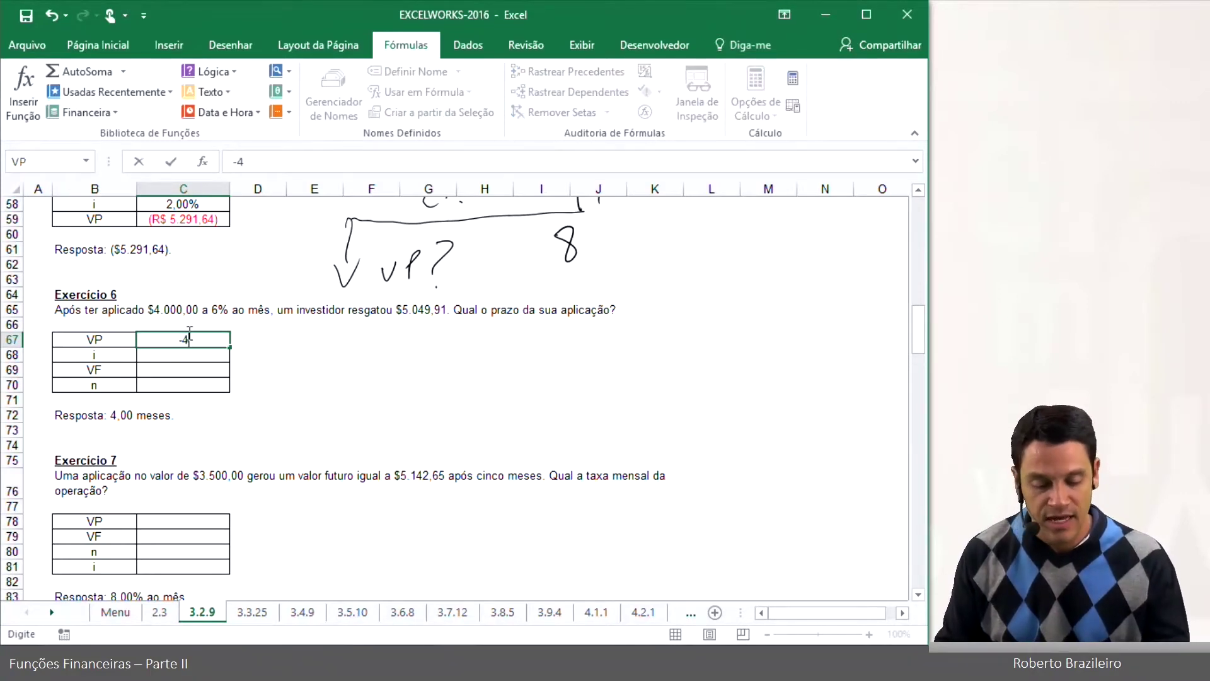
type("000")
key("Return")
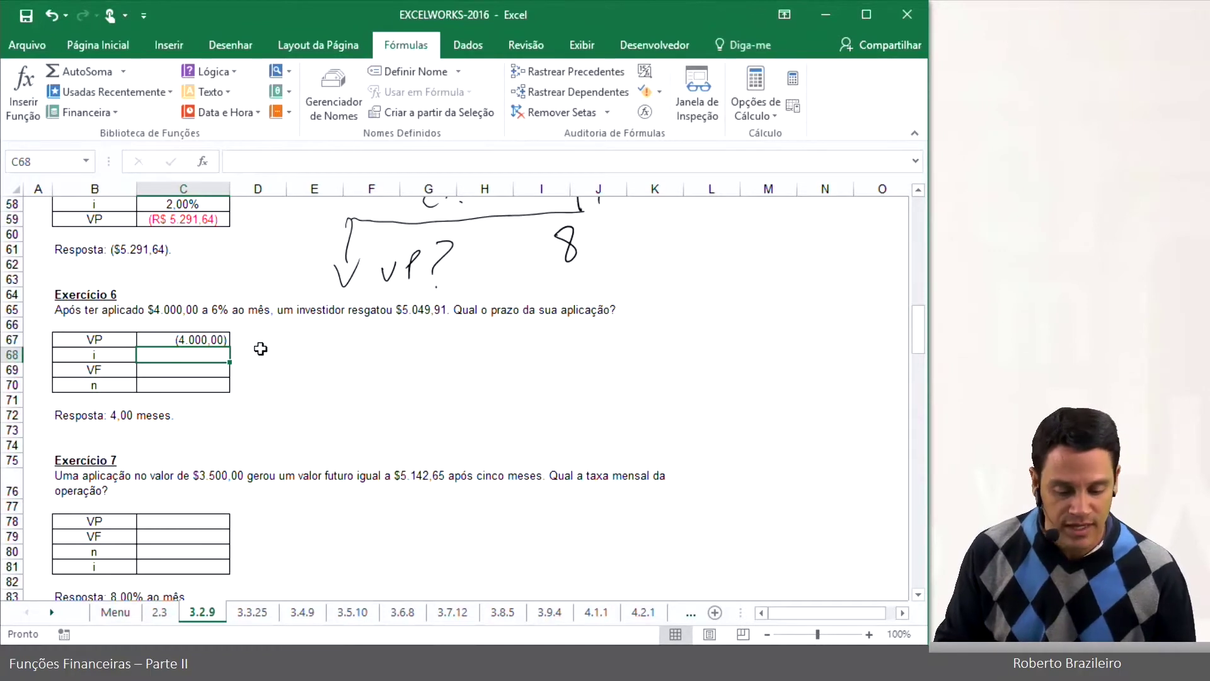
type("6%")
key("Return")
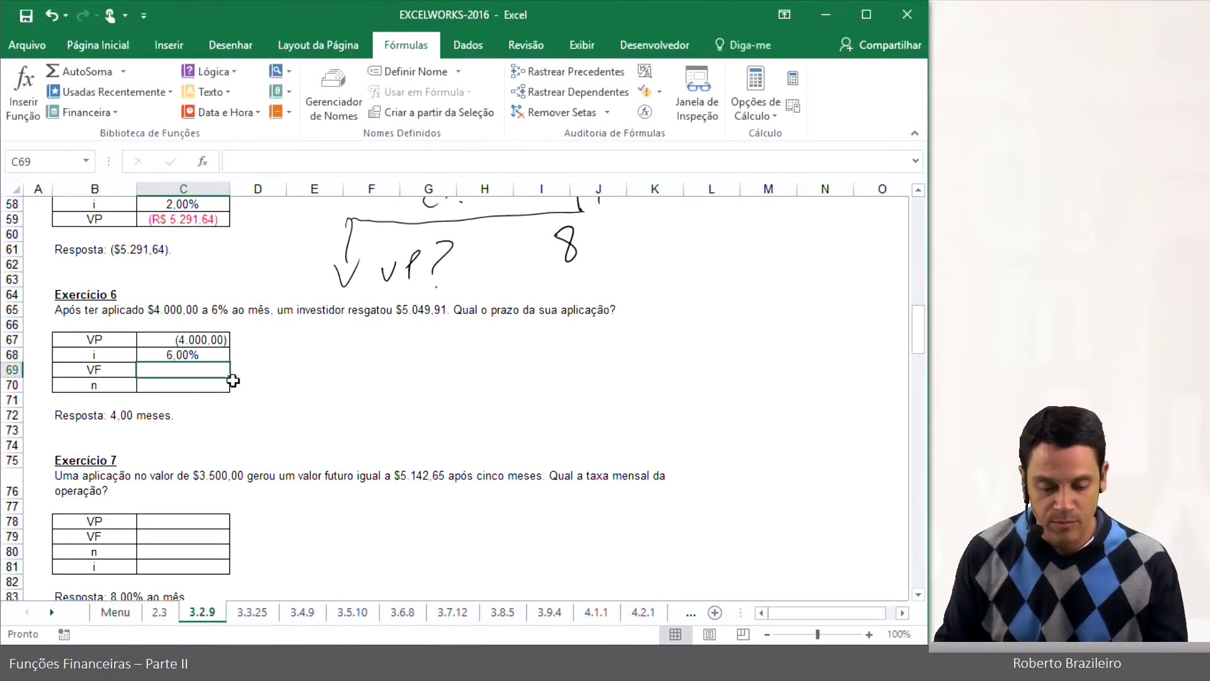
type("5049")
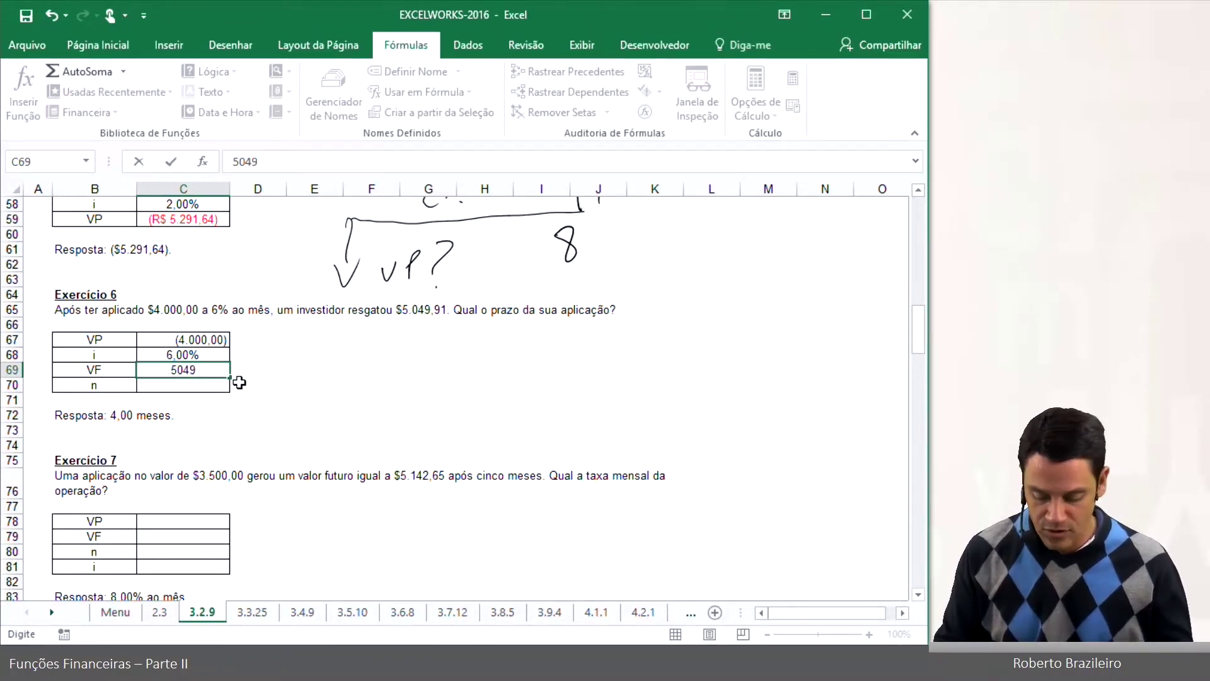
type(",")
type("91")
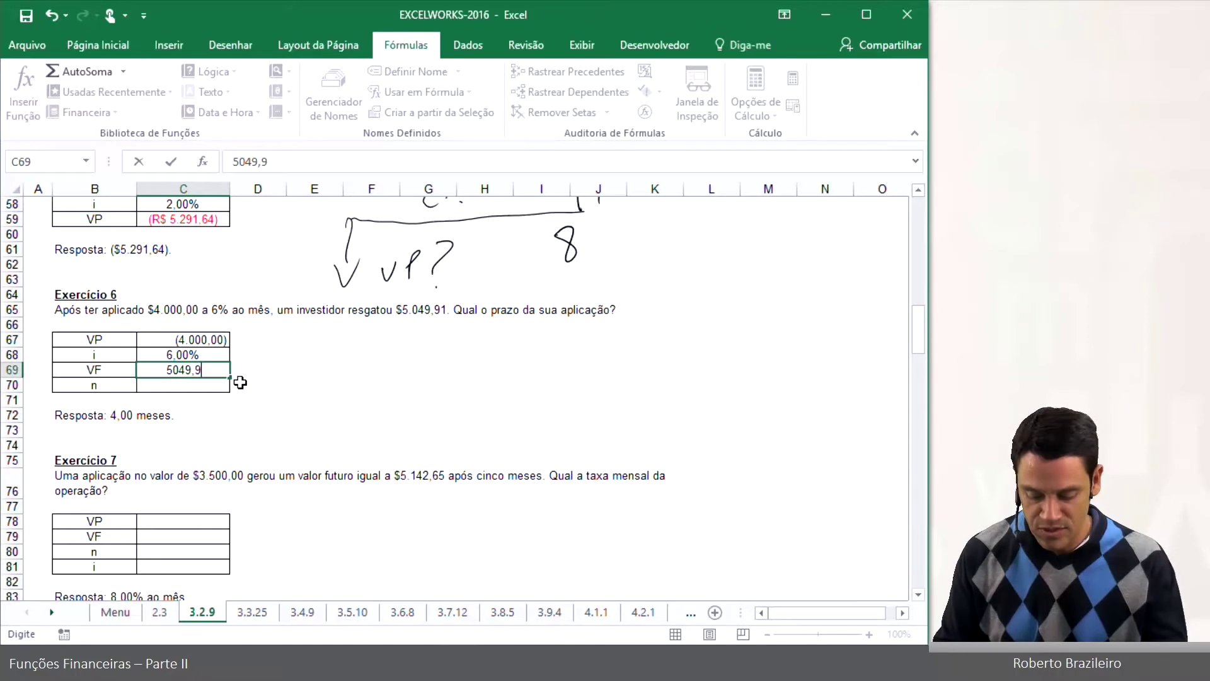
key("Return")
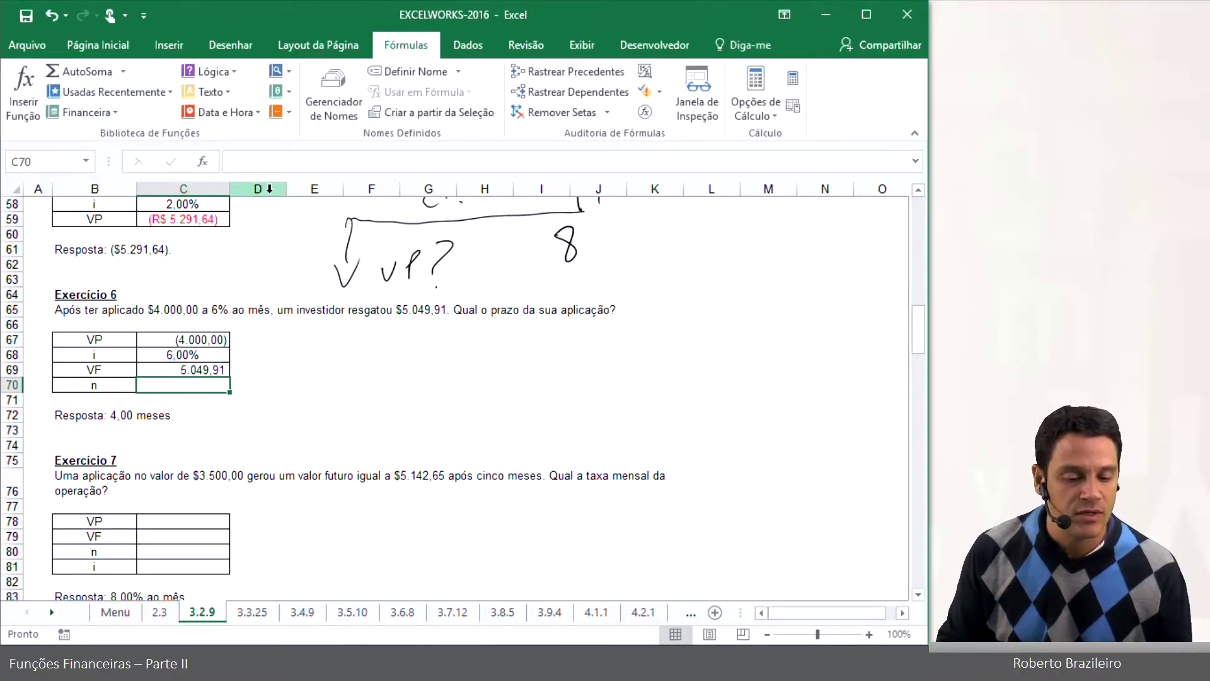
Step: Calculate Exercício 6's number of periods in C70 with the NPER function, using Taxa C68, Vp C67 and Vf C69, leaving Pgto empty
left_click(112, 114)
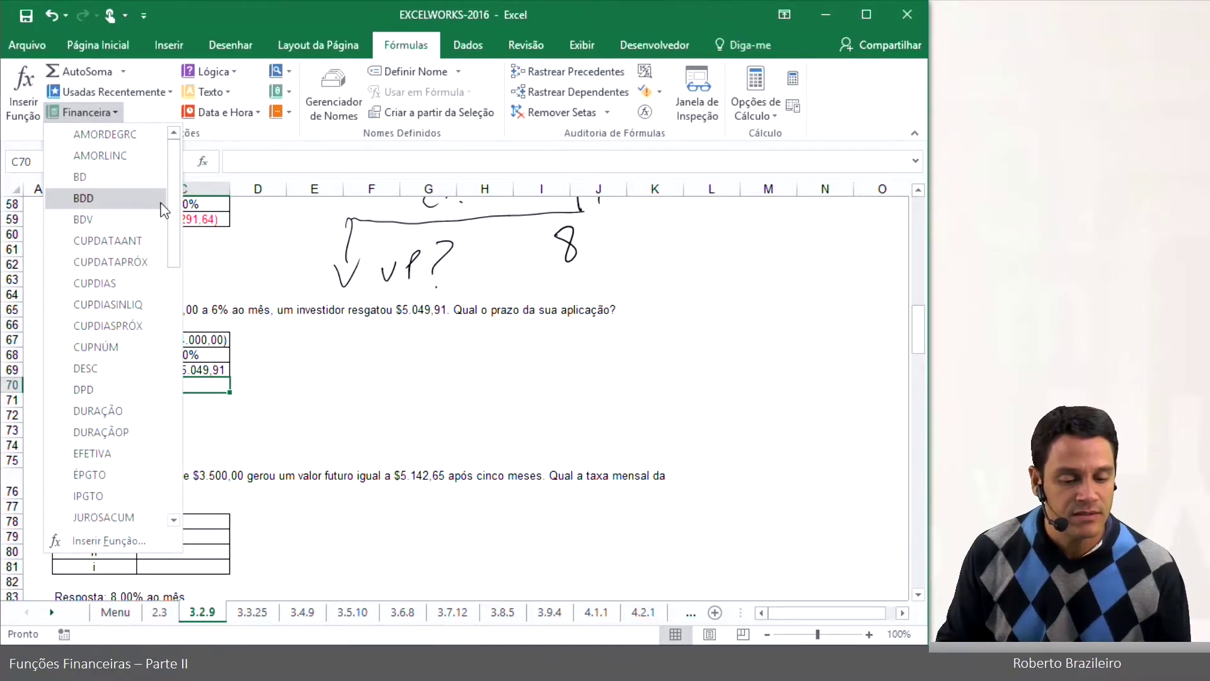
left_click_drag(173, 217, 170, 359)
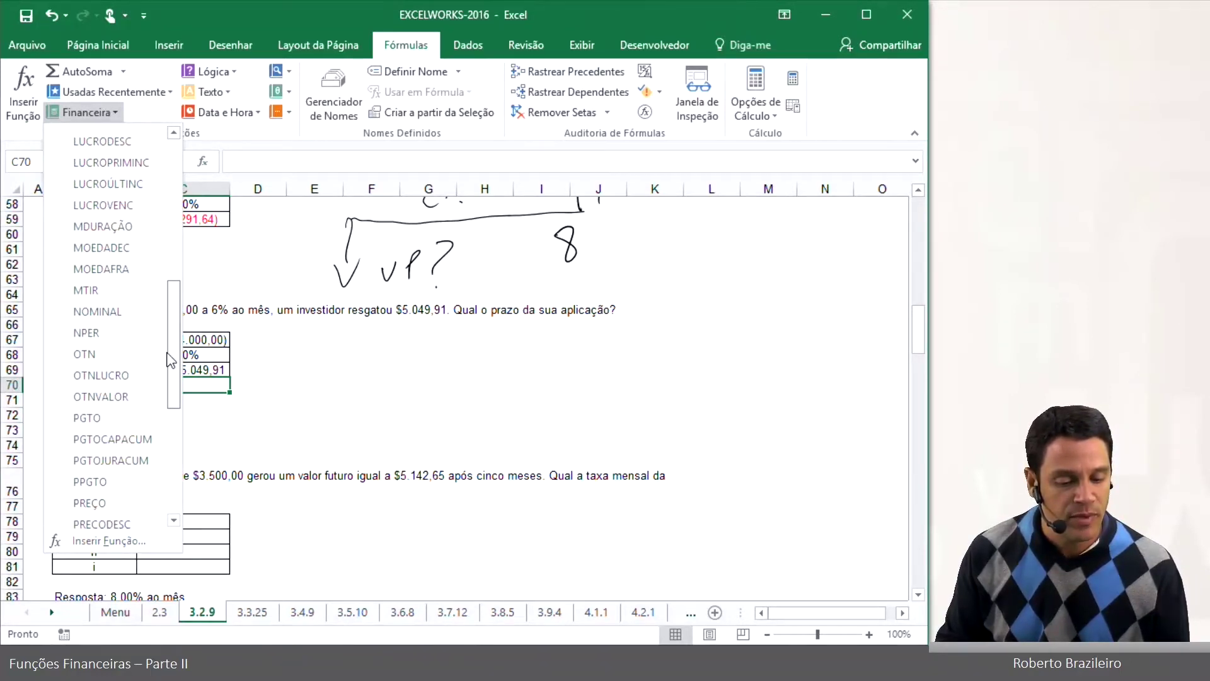
left_click(123, 333)
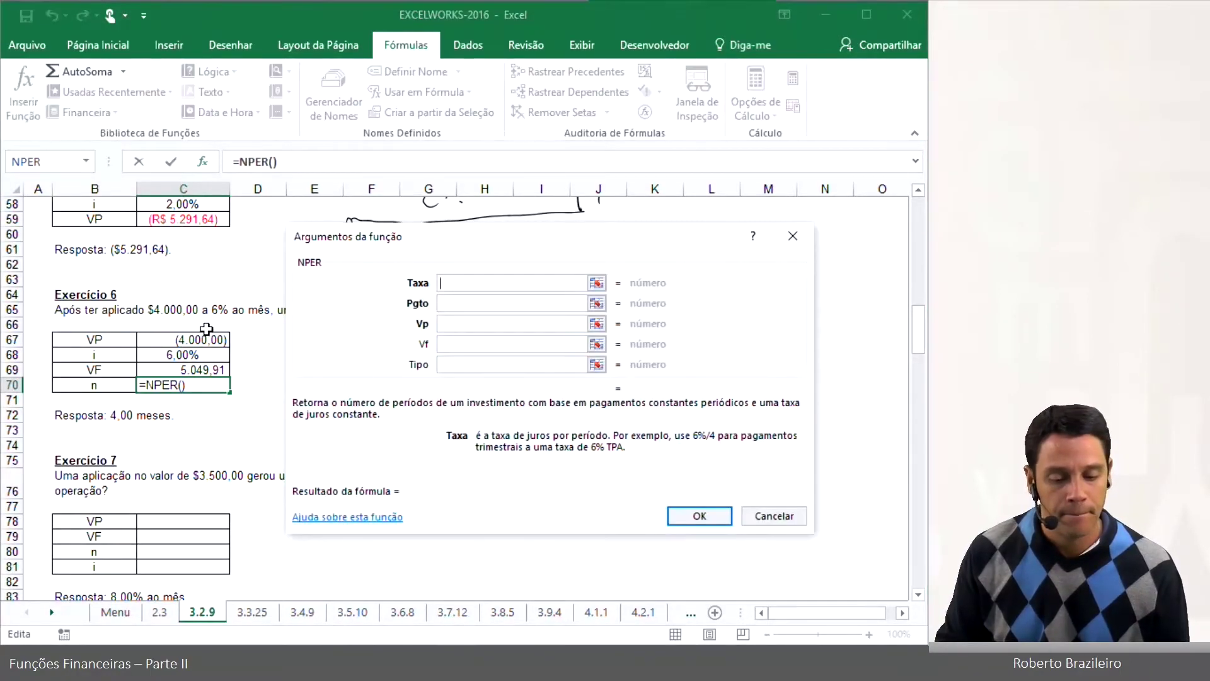
left_click(208, 355)
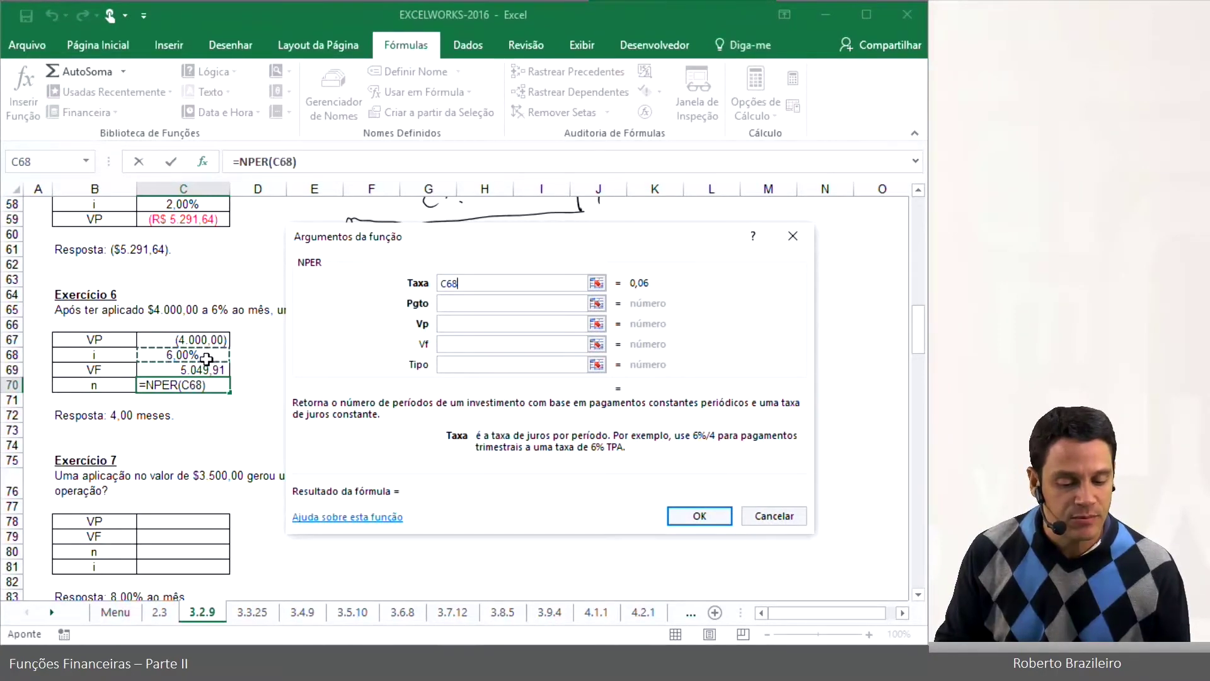
left_click(445, 324)
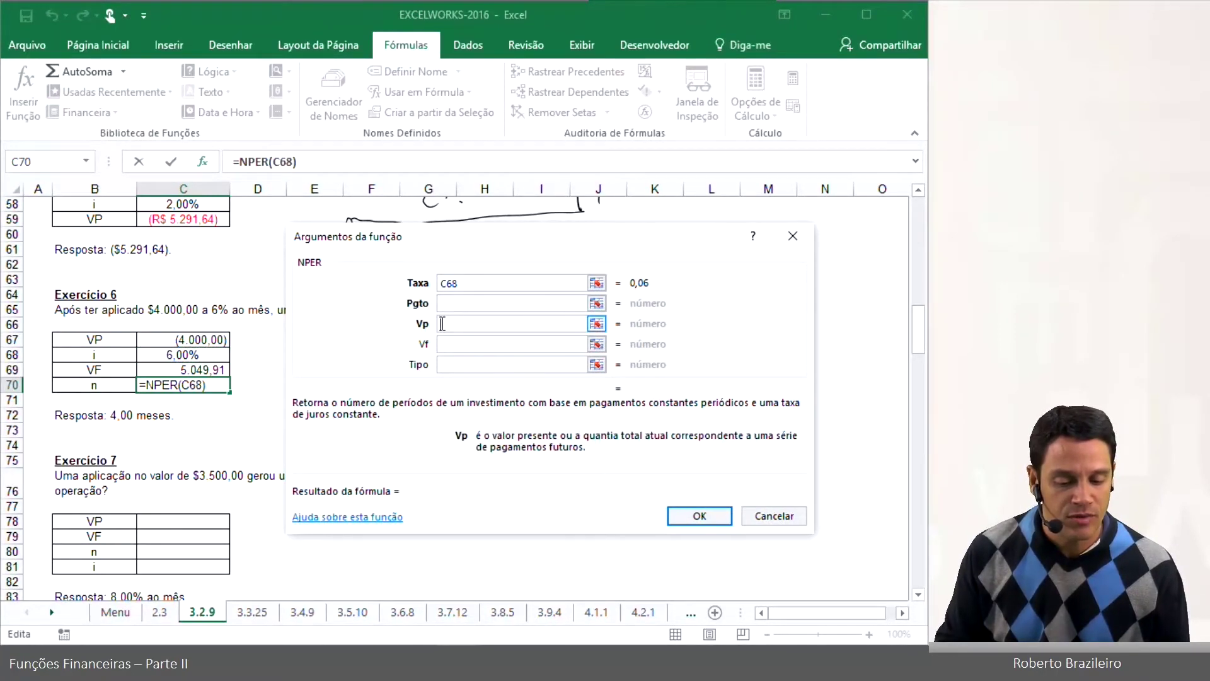
left_click(206, 338)
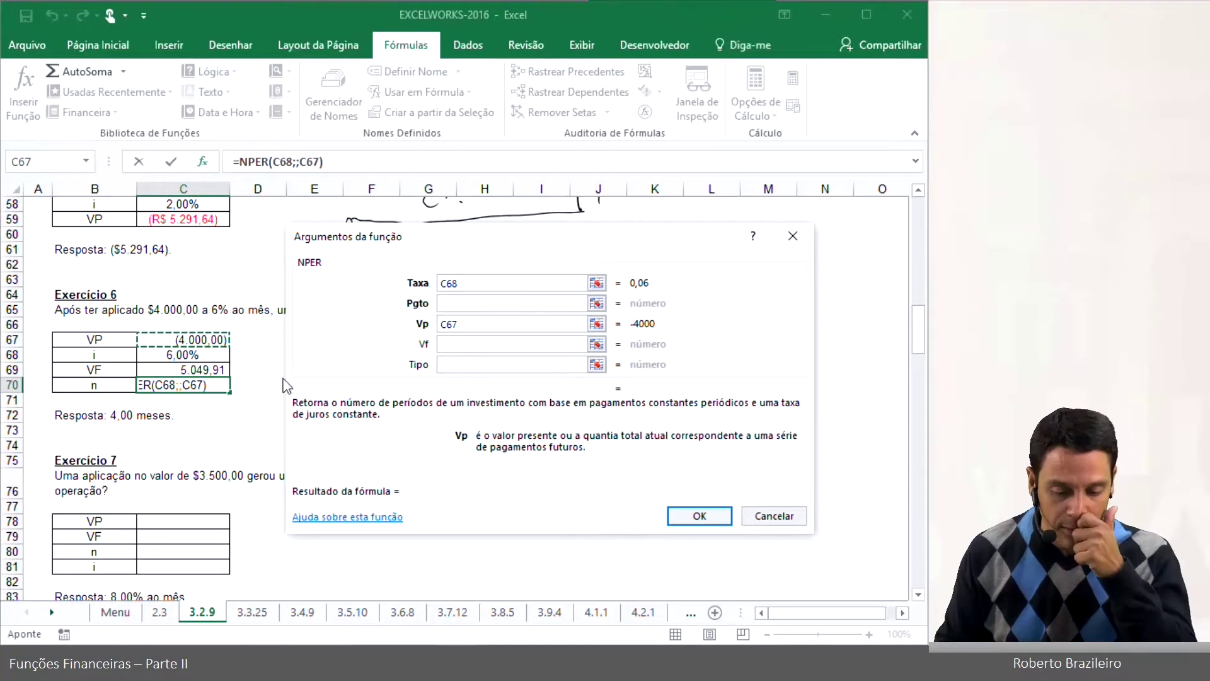
left_click(443, 346)
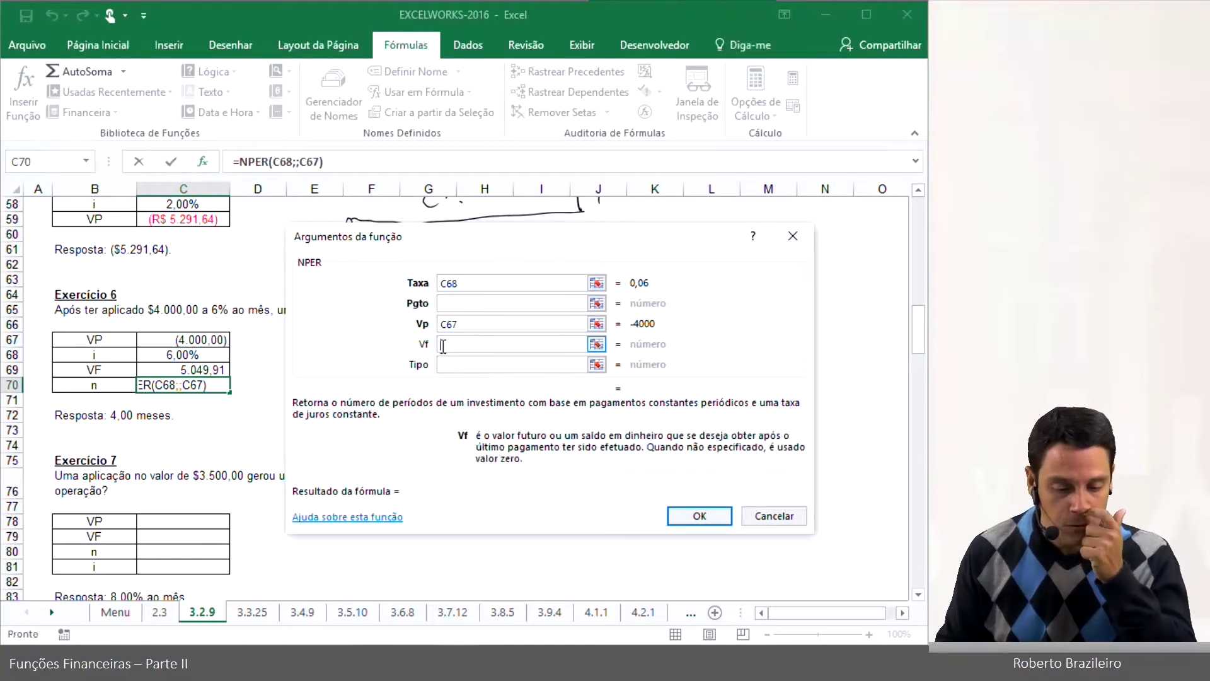
left_click(211, 370)
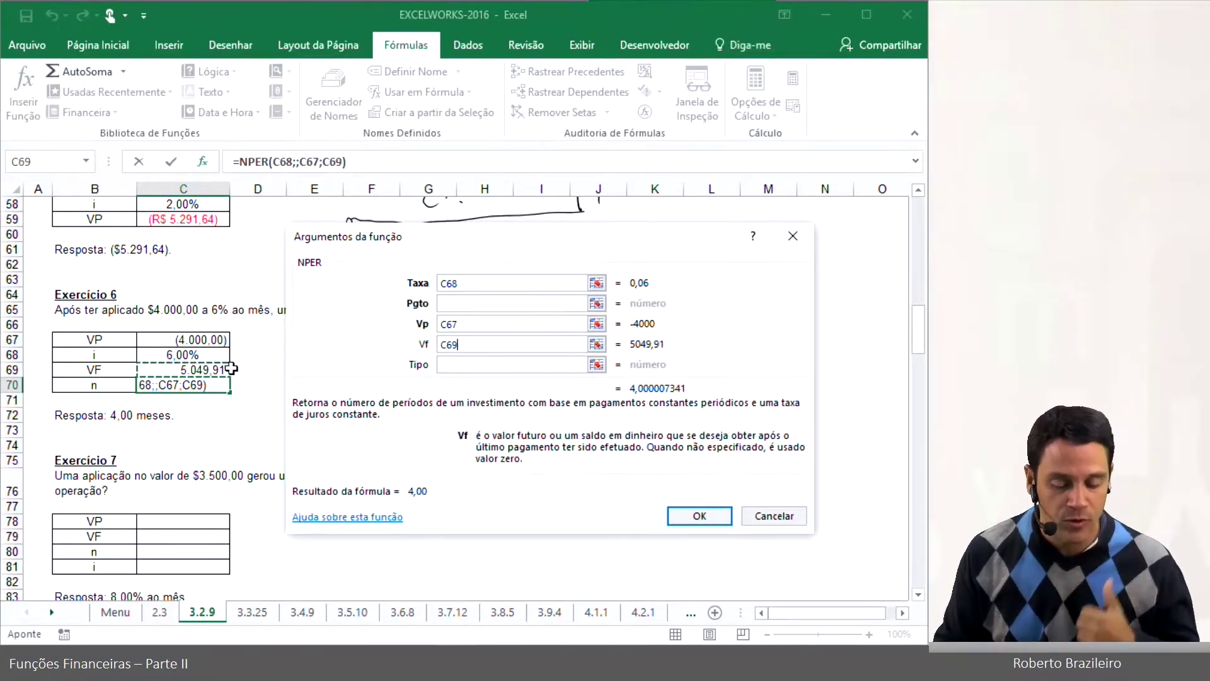
left_click(690, 516)
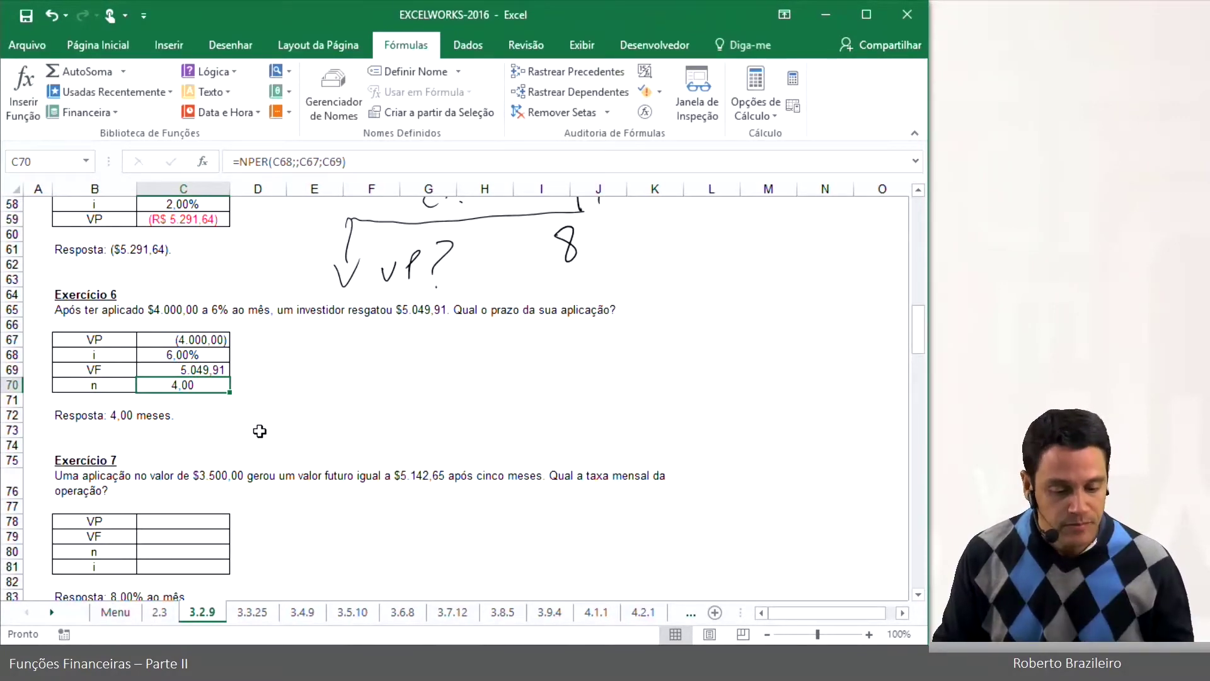
Step: Sketch Exercício 7's cash flow beside its table, with 3500 going out at the start and 5.142,65 coming in at 5 m
scroll(259, 430, "down", 1)
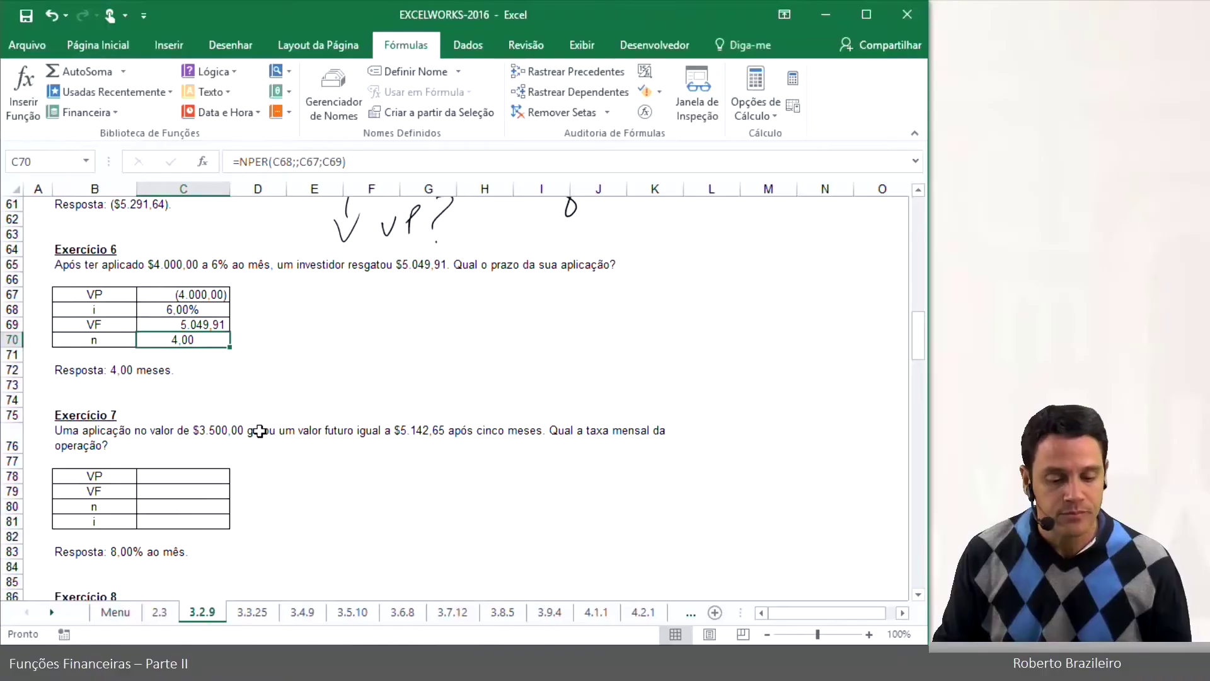
scroll(256, 428, "down", 3)
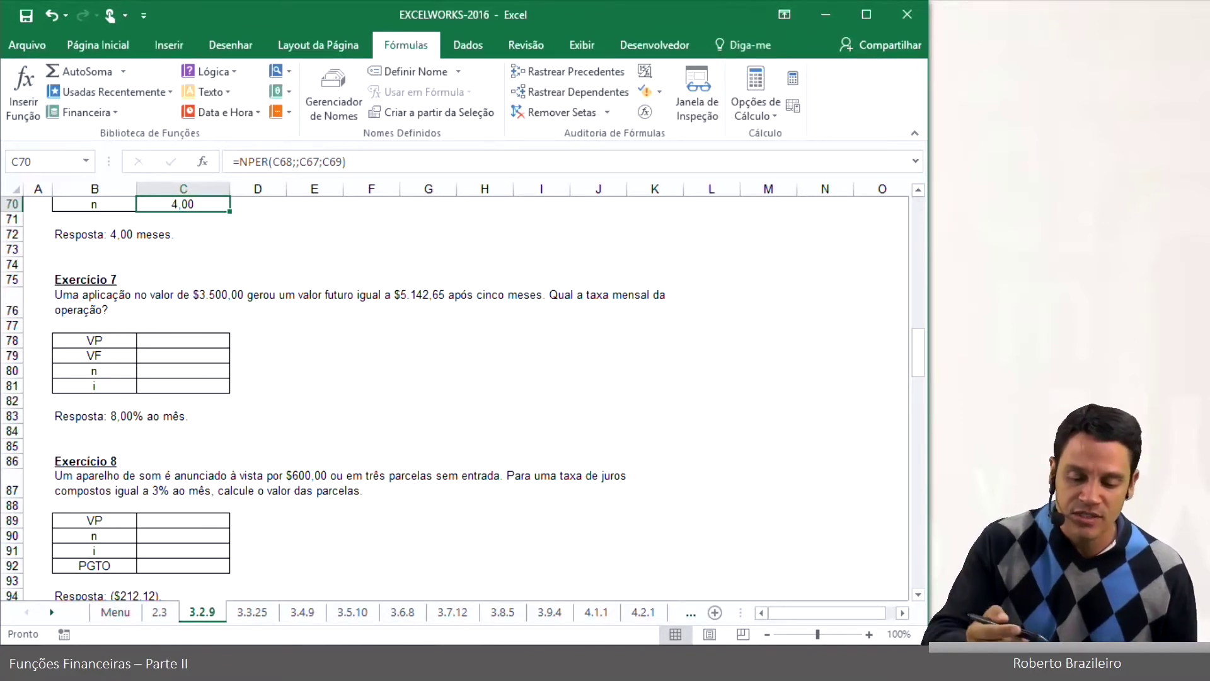
left_click_drag(403, 373, 639, 359)
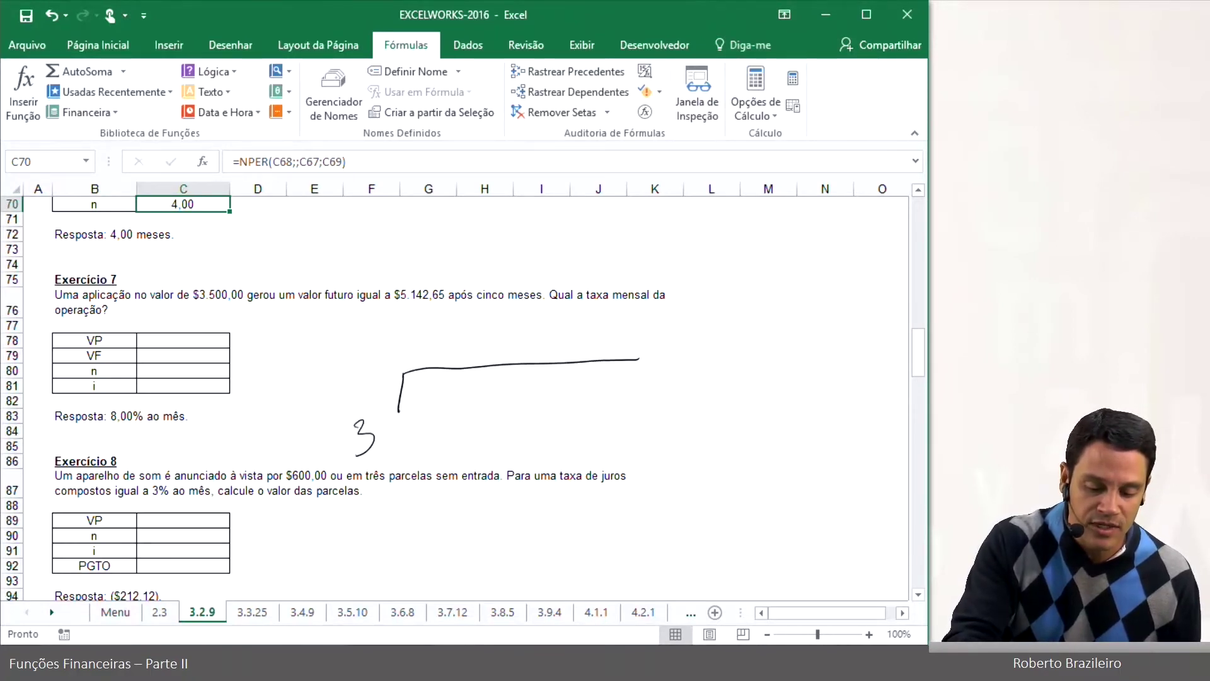
left_click_drag(419, 416, 415, 419)
left_click_drag(448, 414, 445, 417)
left_click_drag(622, 346, 635, 315)
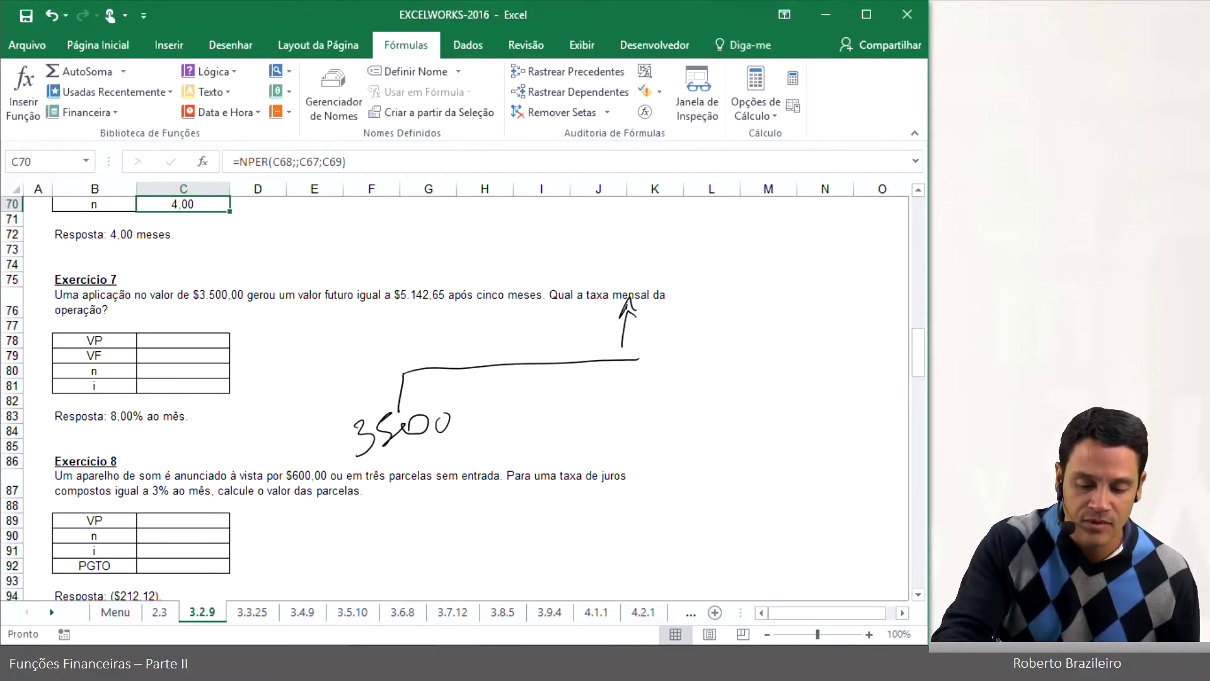
left_click_drag(703, 309, 712, 326)
left_click_drag(709, 306, 709, 340)
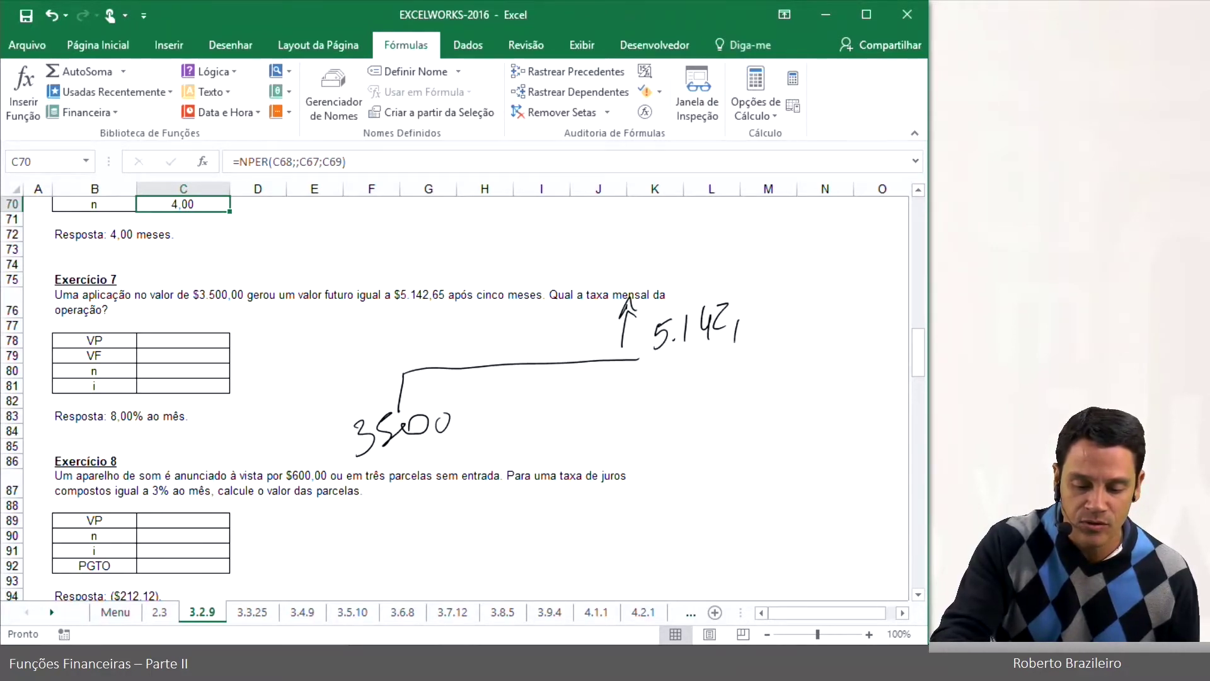
left_click_drag(780, 277, 759, 313)
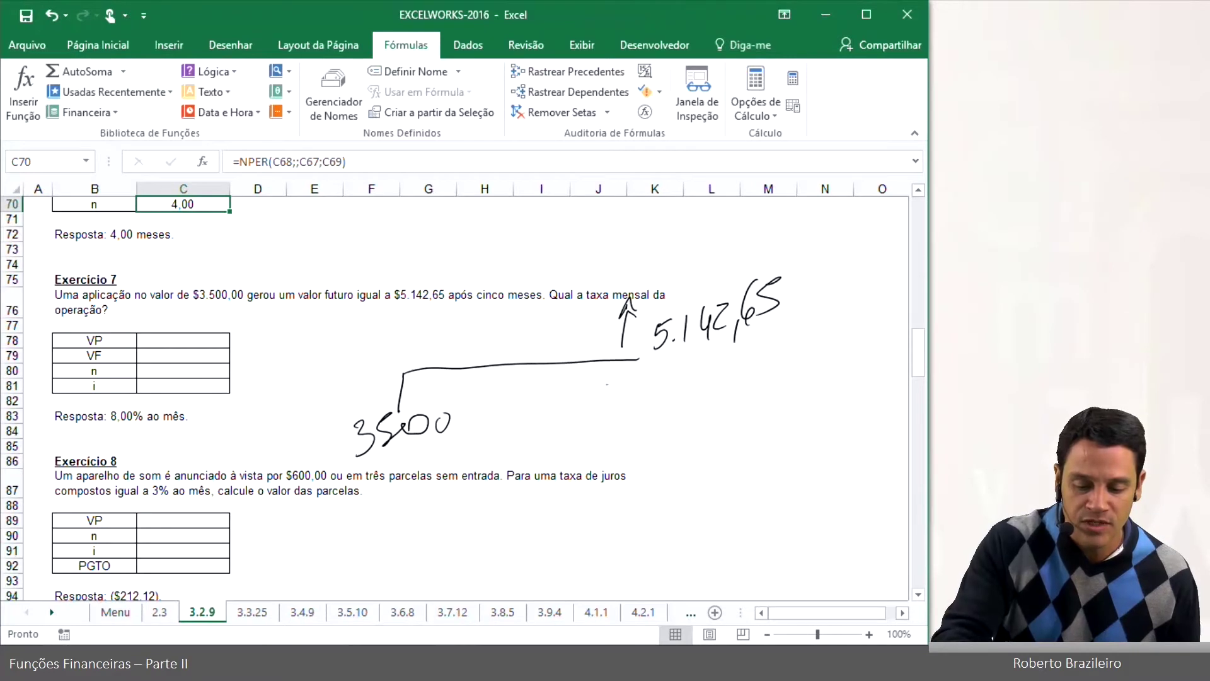
left_click_drag(628, 407, 644, 392)
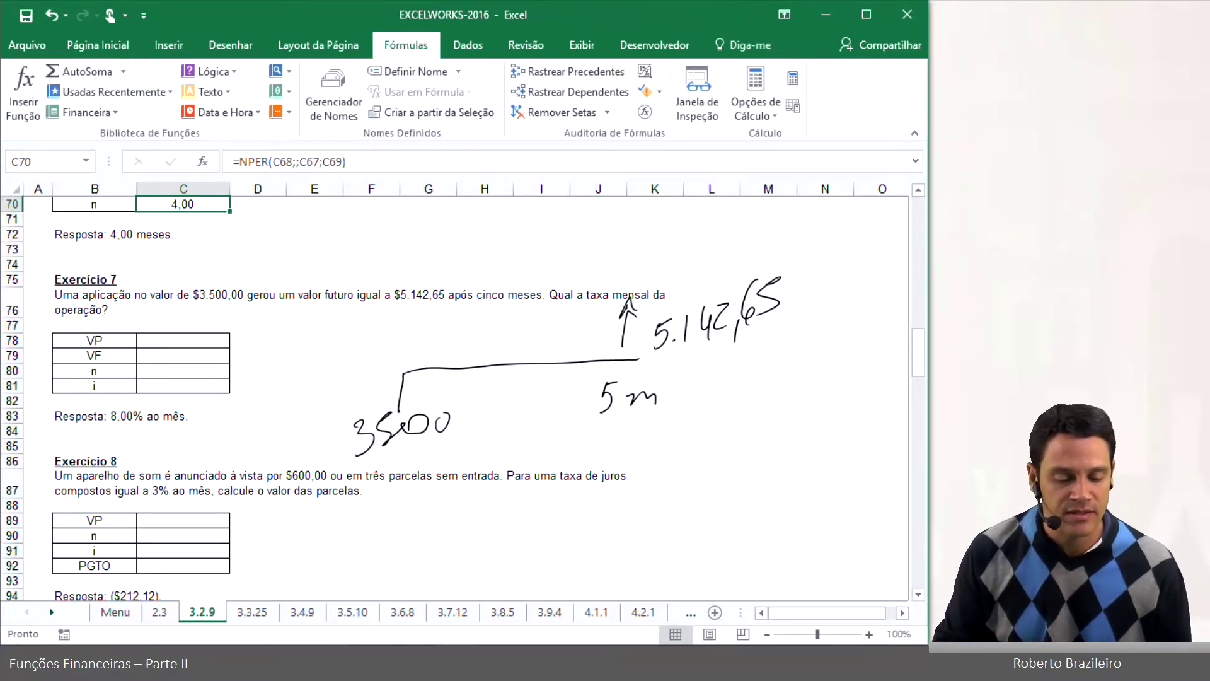
Step: Fill in Exercício 7's table with VP -3500, VF 5142,65 and n 5
left_click(199, 340)
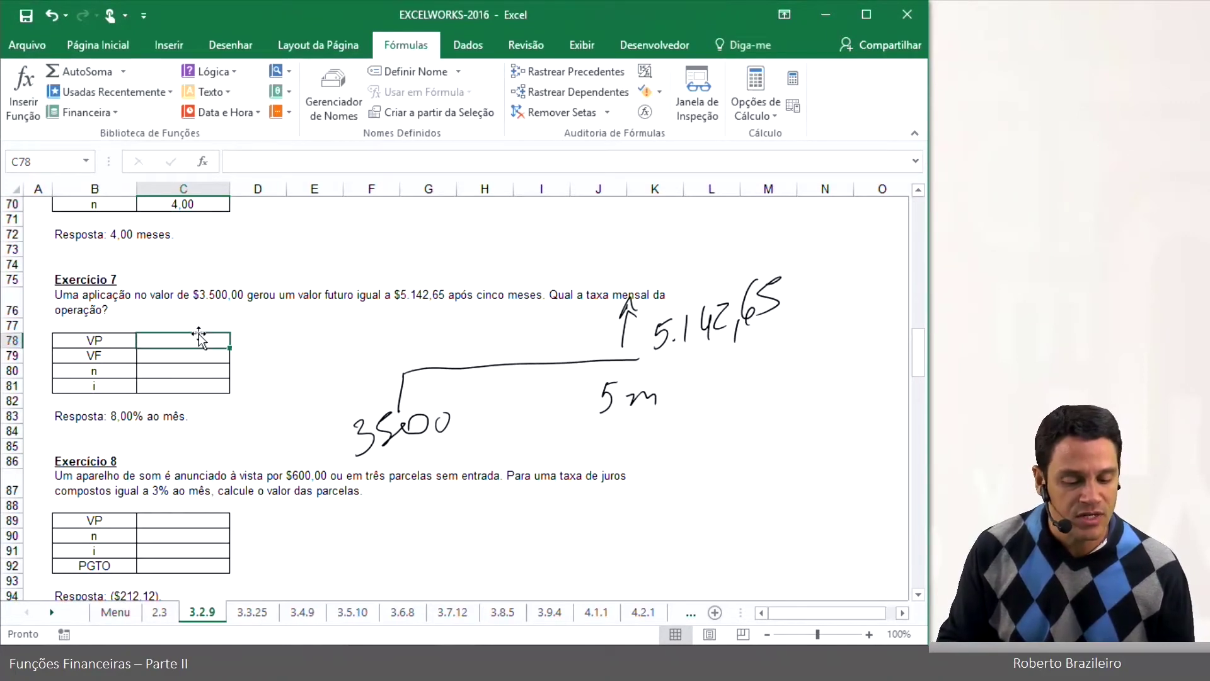
type("-")
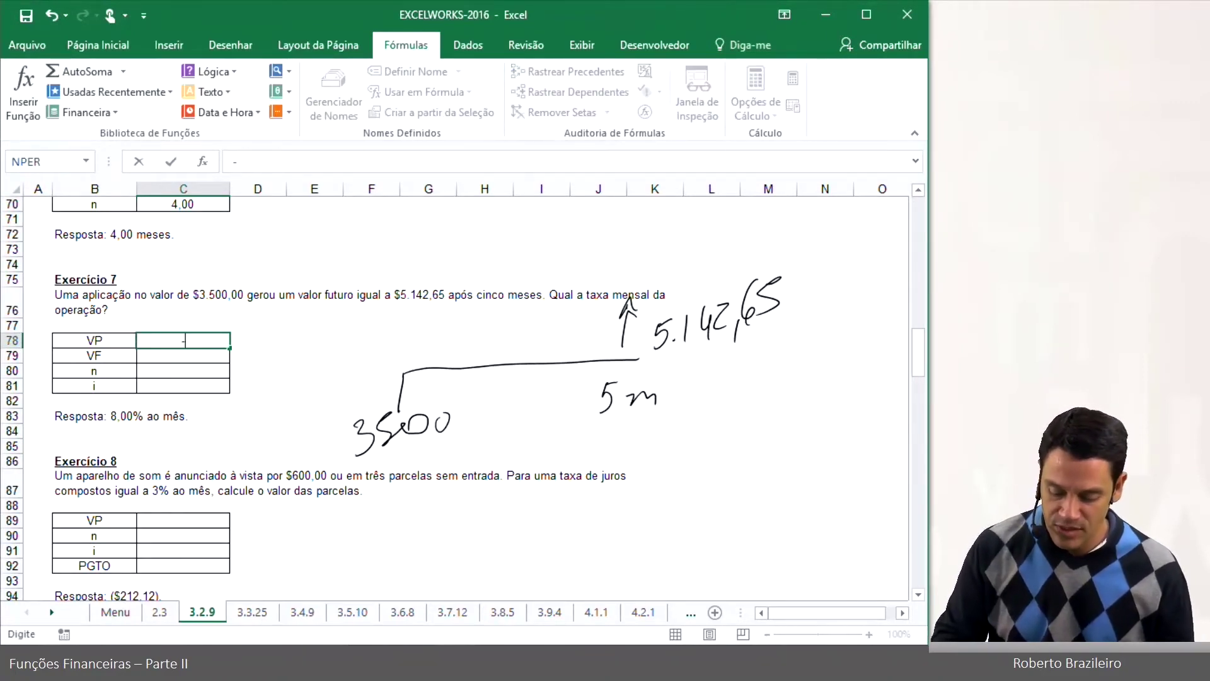
type("3500")
key("Return")
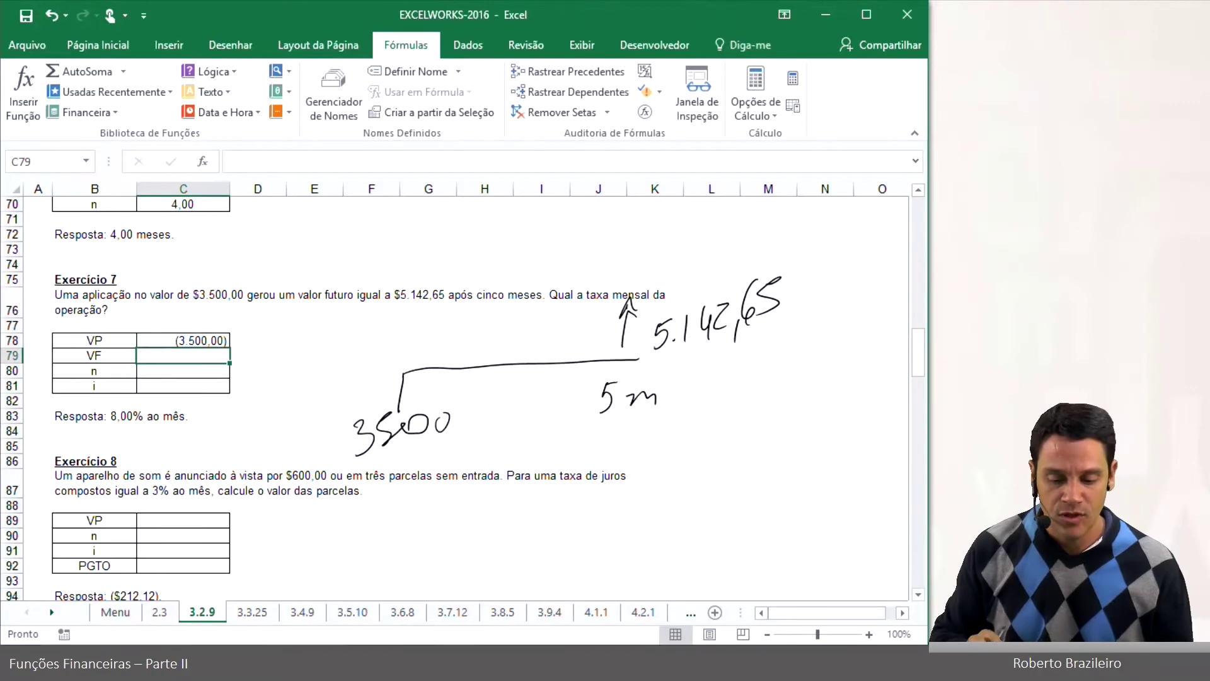
type("5.142,6")
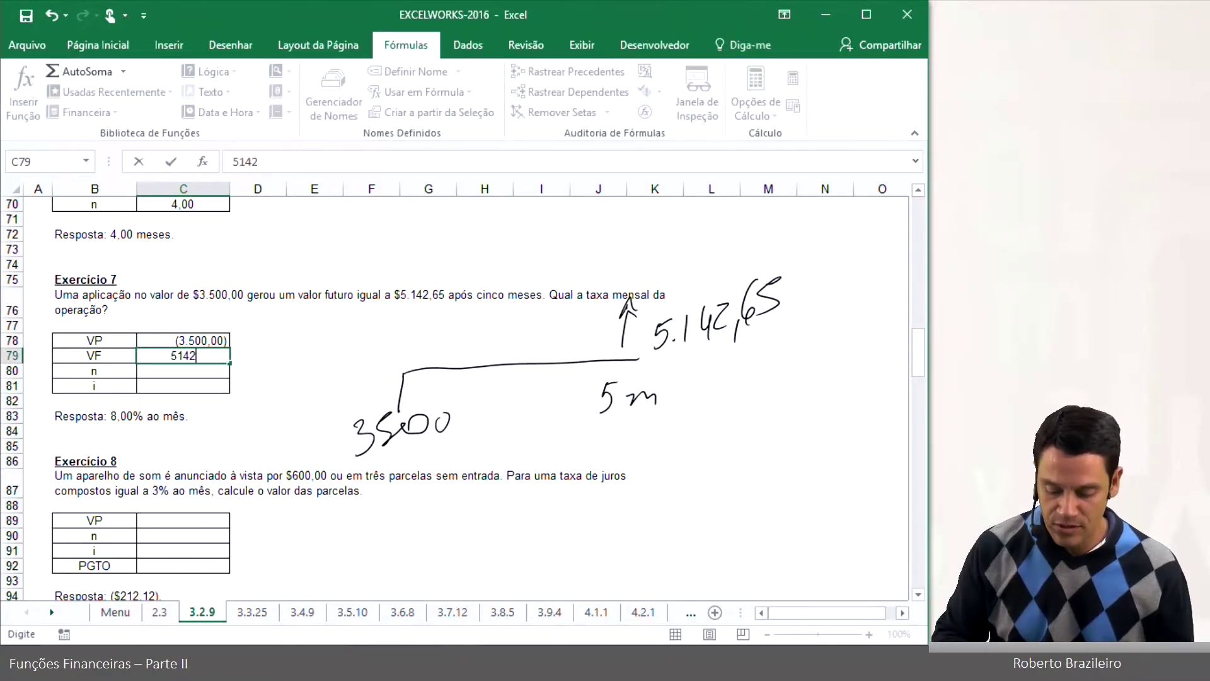
type("5")
key("Return")
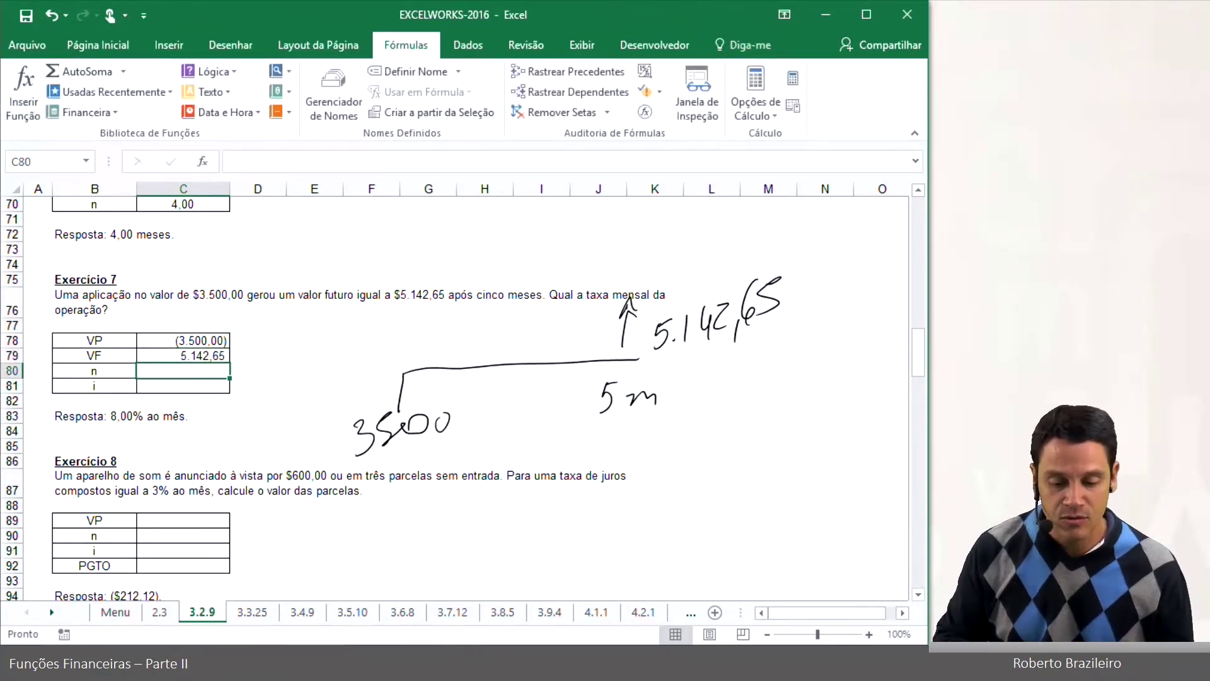
type("5")
key("Return")
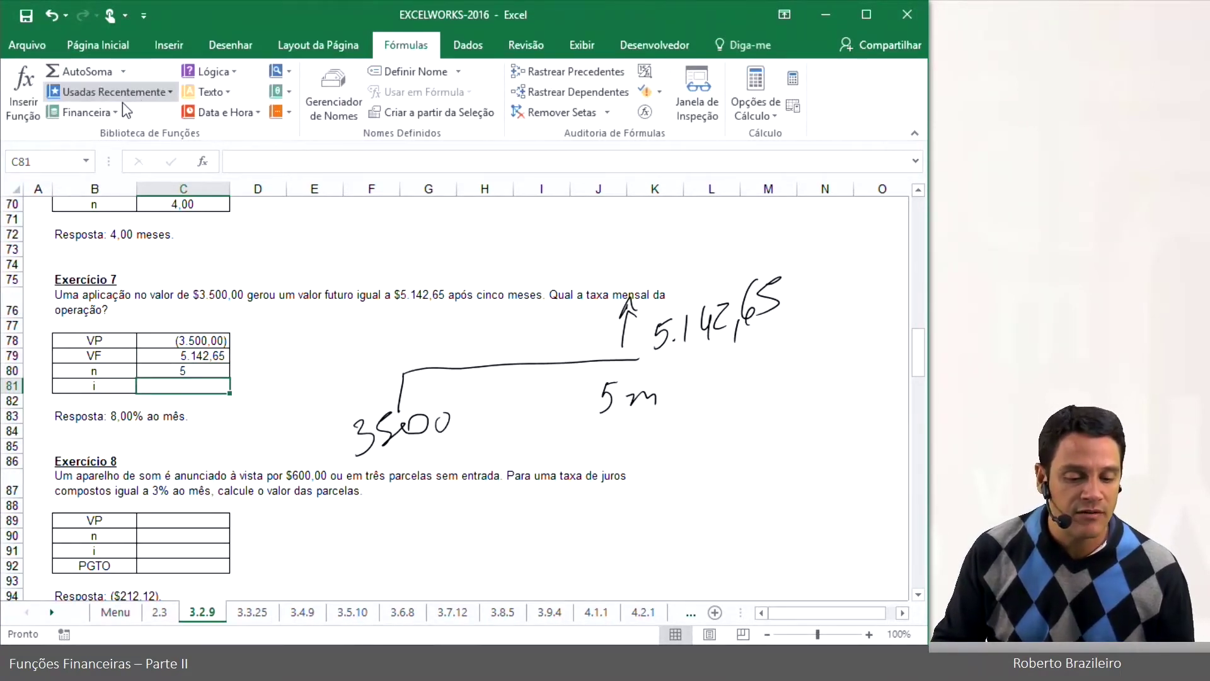
Step: Calculate Exercício 7's monthly rate in C81 with the TAXA function, using Nper C80, Vp C78 and Vf C79, leaving Pgto empty
left_click(85, 112)
scroll(119, 240, "down", 4)
scroll(120, 240, "down", 6)
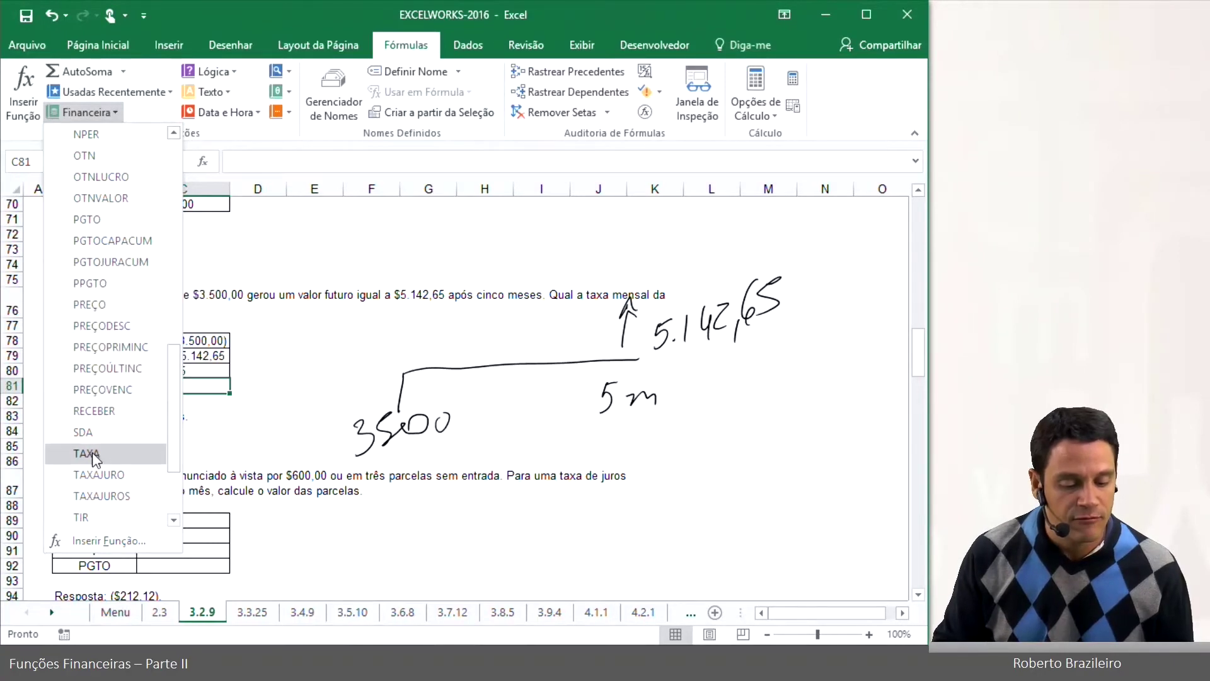
left_click(92, 455)
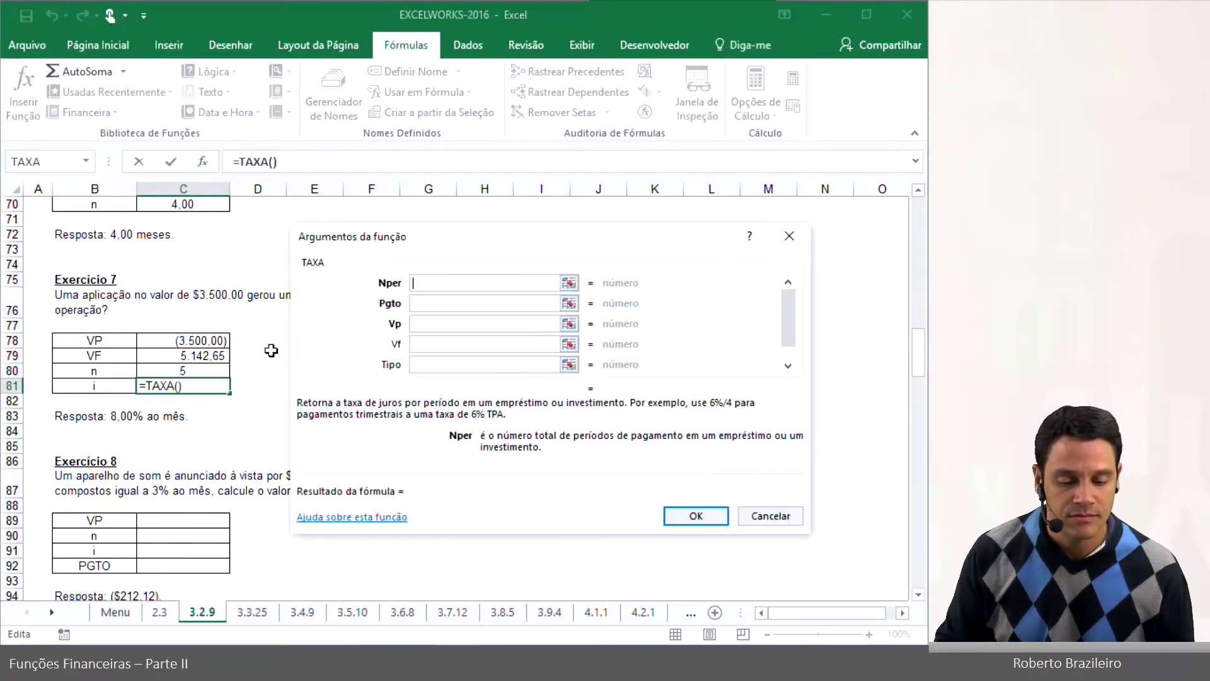
left_click(192, 370)
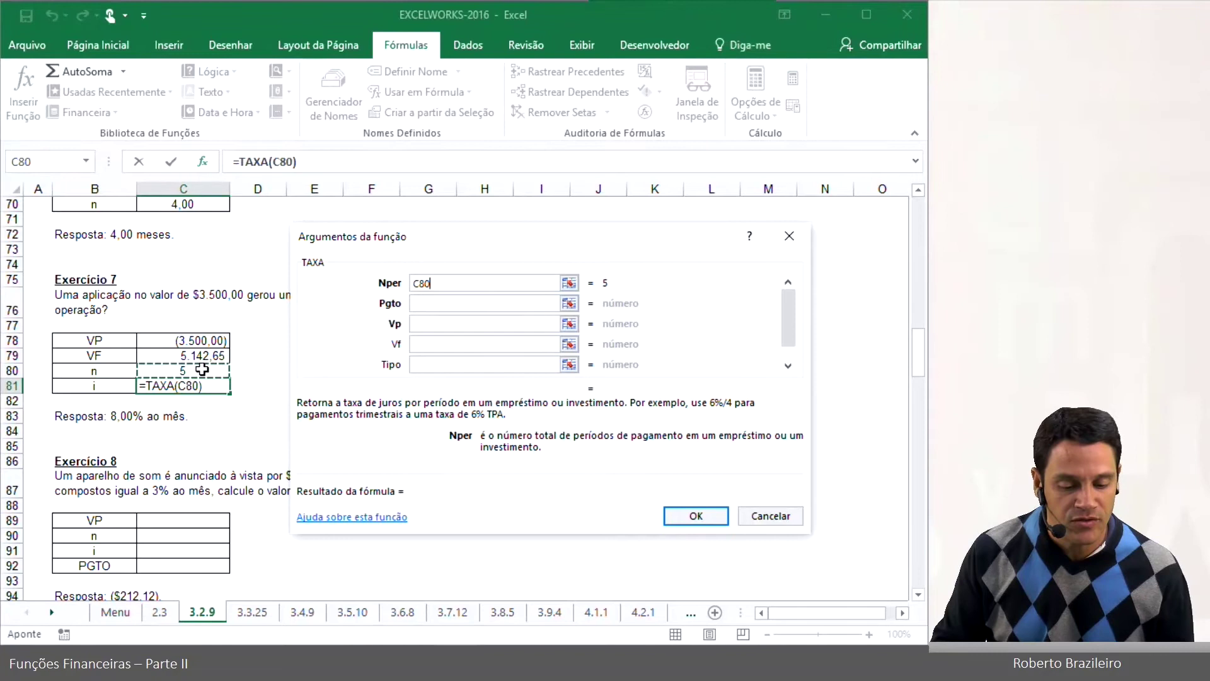
left_click(414, 325)
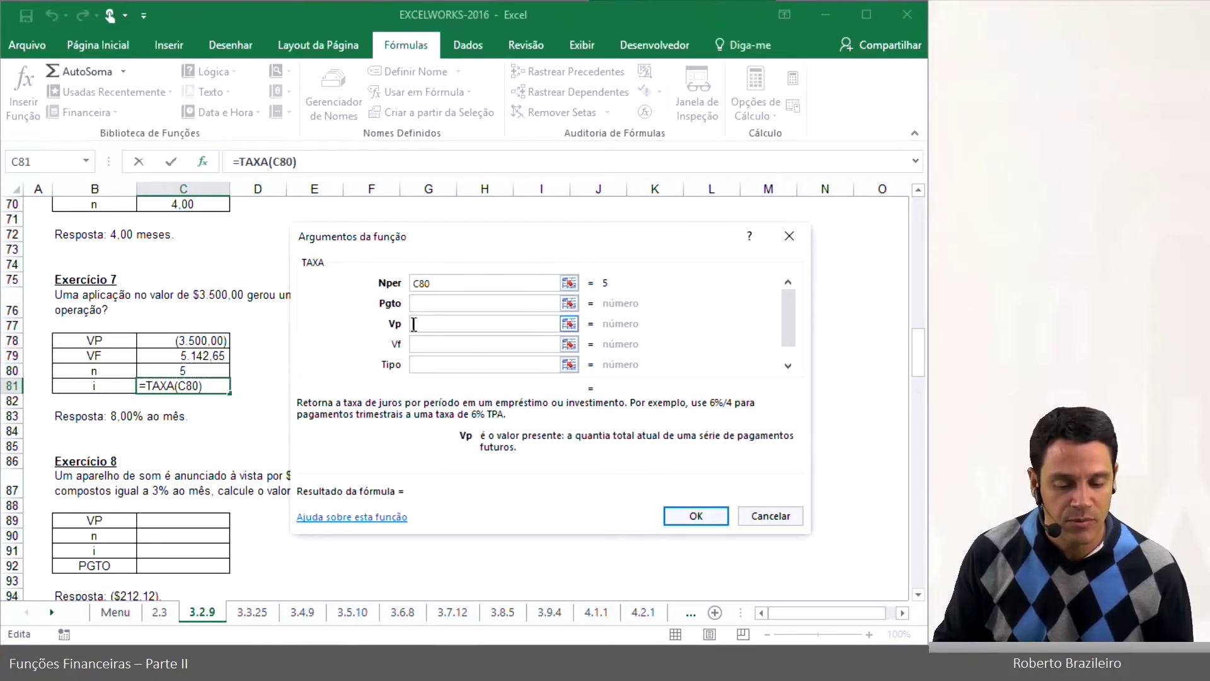
left_click(199, 338)
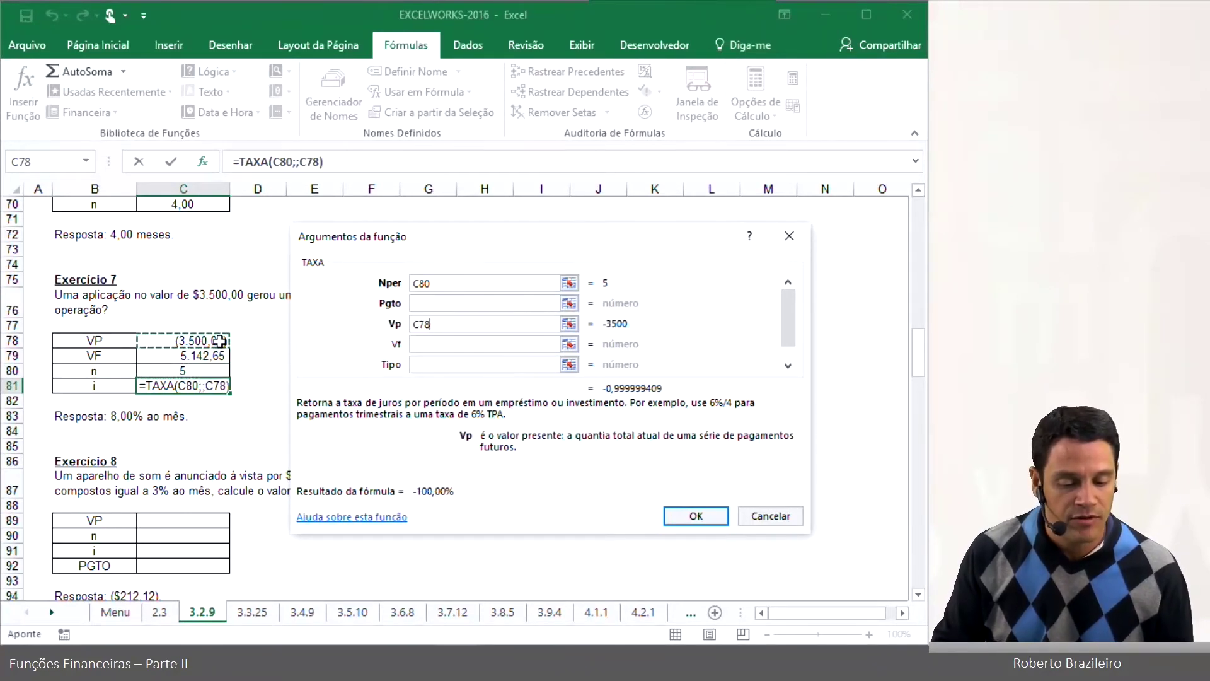
key("Tab")
left_click(200, 356)
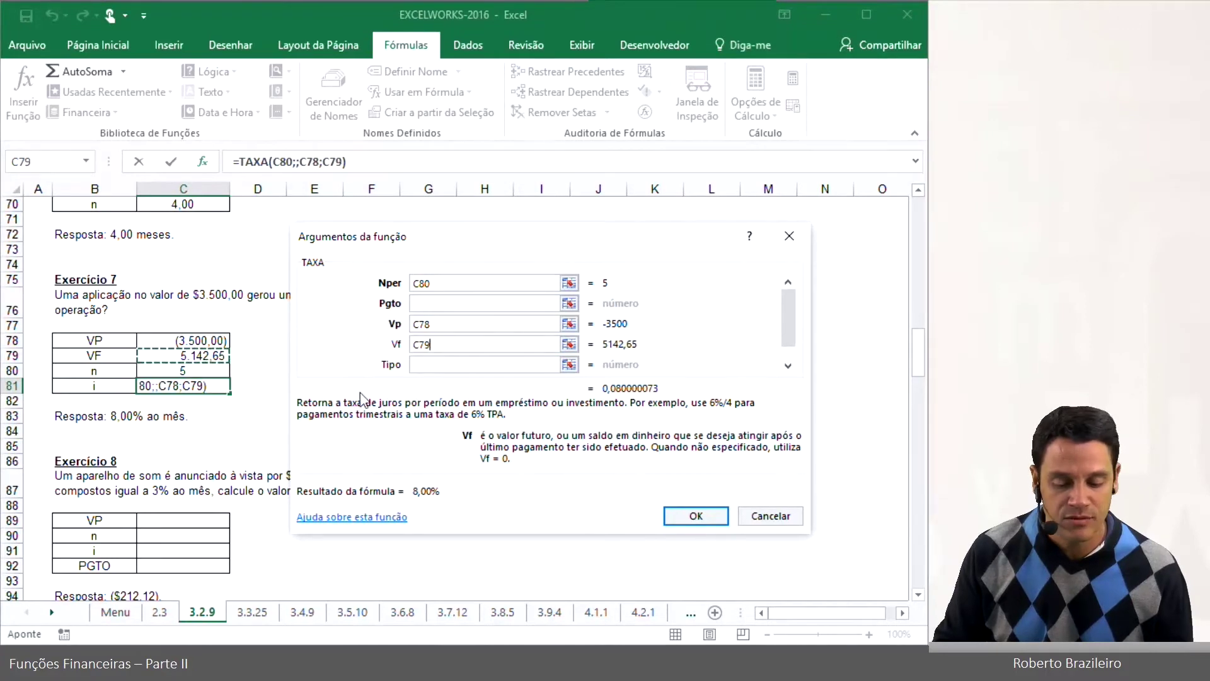
left_click(690, 512)
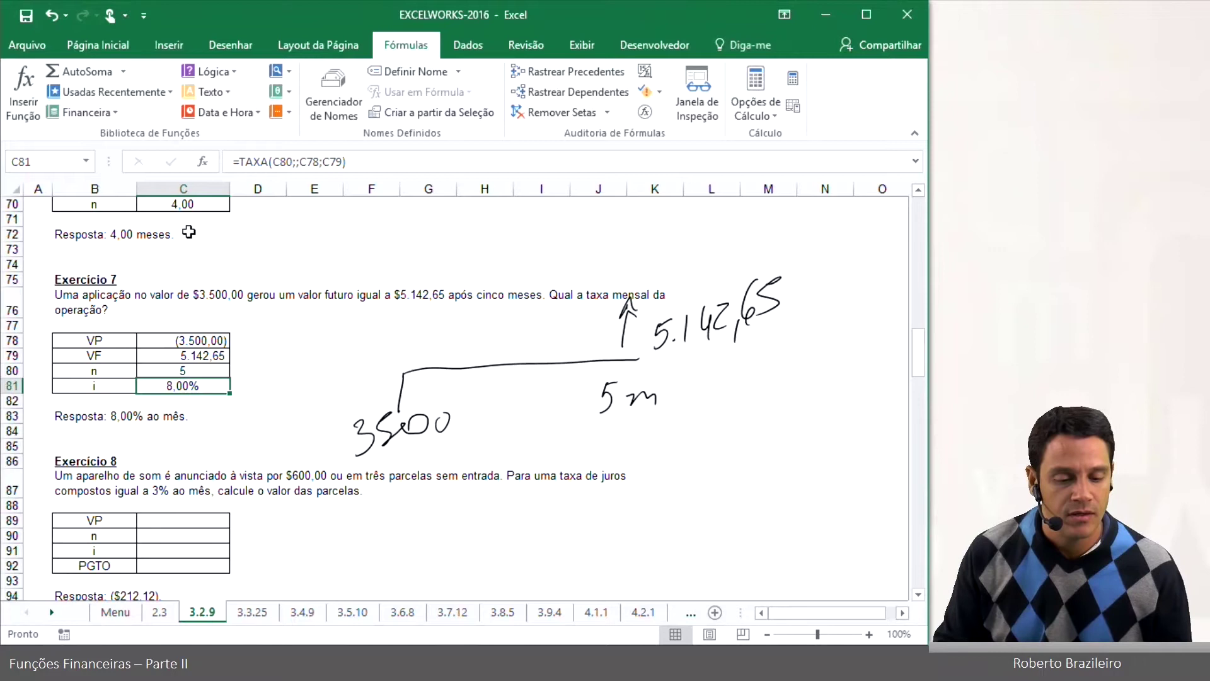
left_click(123, 48)
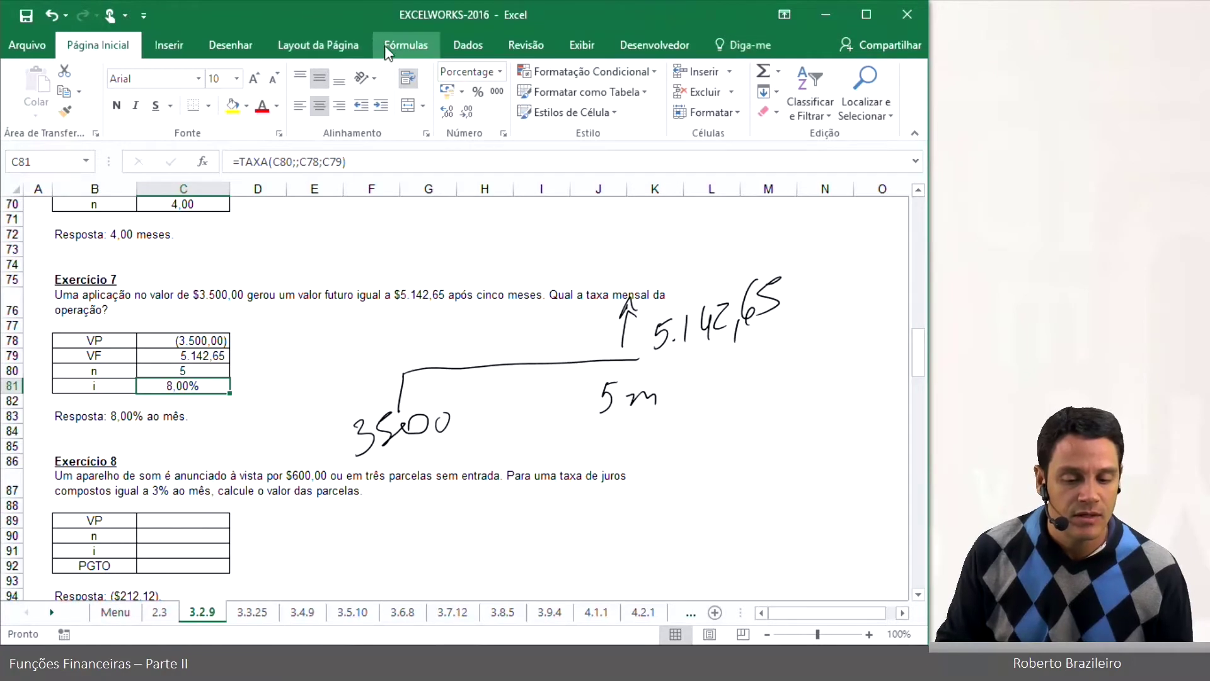
left_click(406, 45)
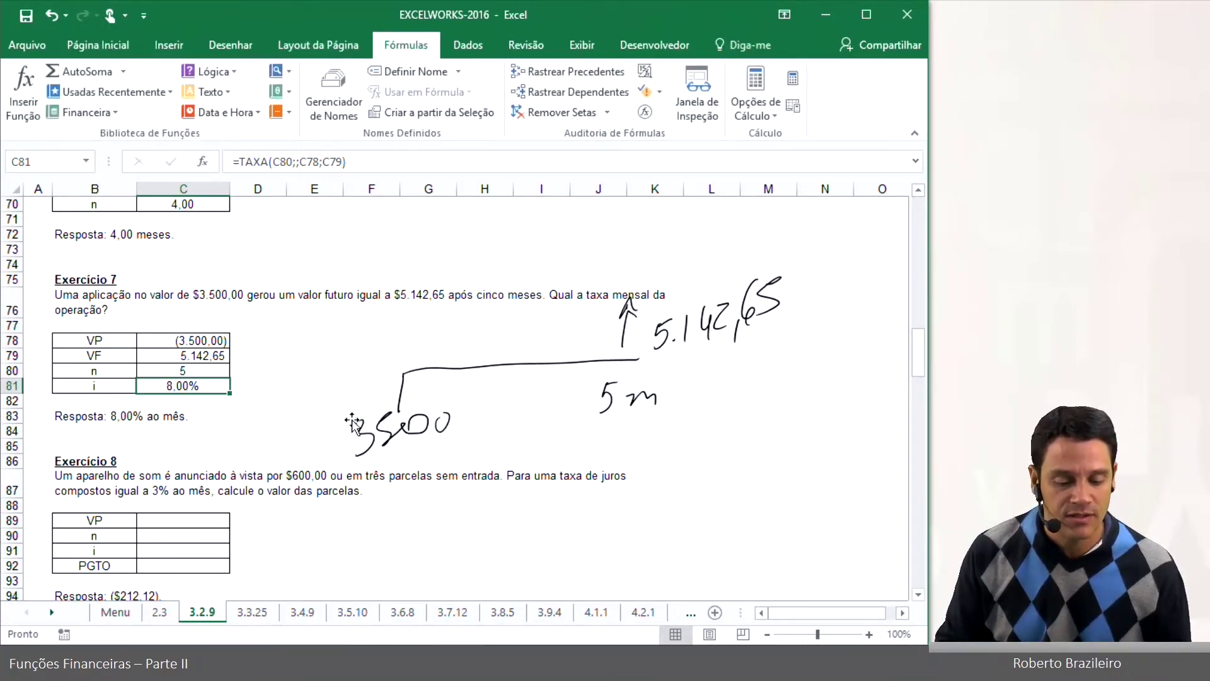
Step: Sketch Exercício 8's cash flow beside its table, with 600 coming in, 3% interest and three outgoing instalments bracketed as PGTO
scroll(356, 425, "down", 3)
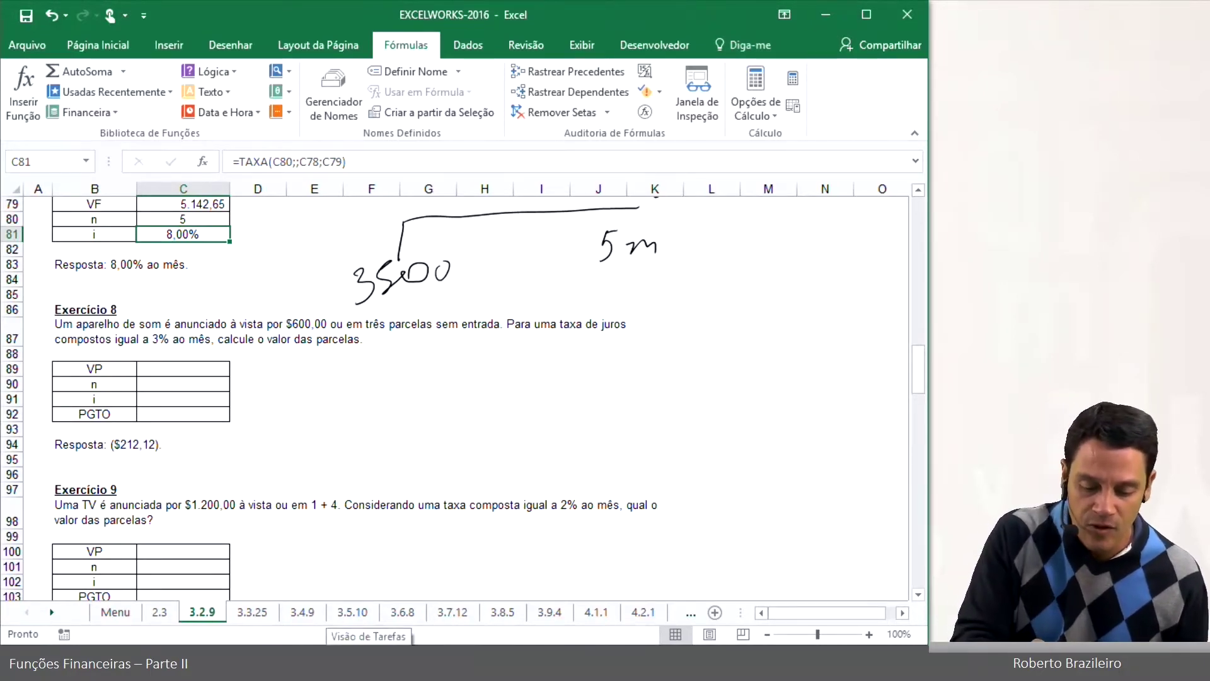
left_click_drag(444, 410, 610, 397)
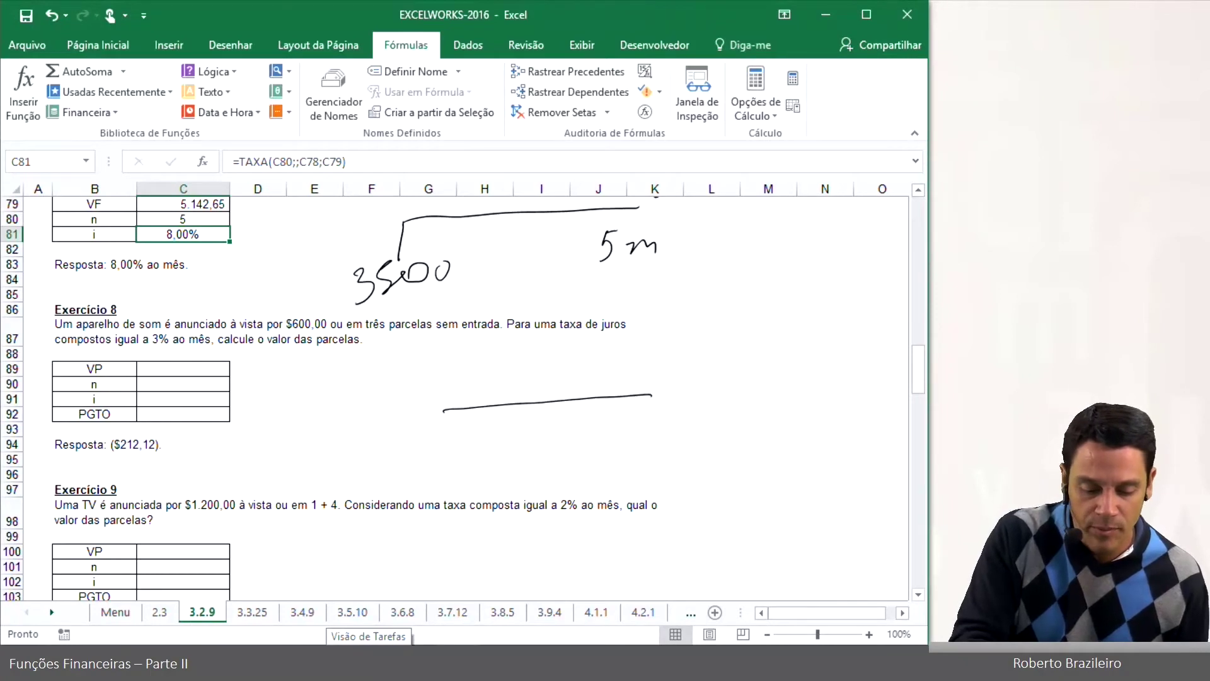
left_click_drag(446, 360, 439, 398)
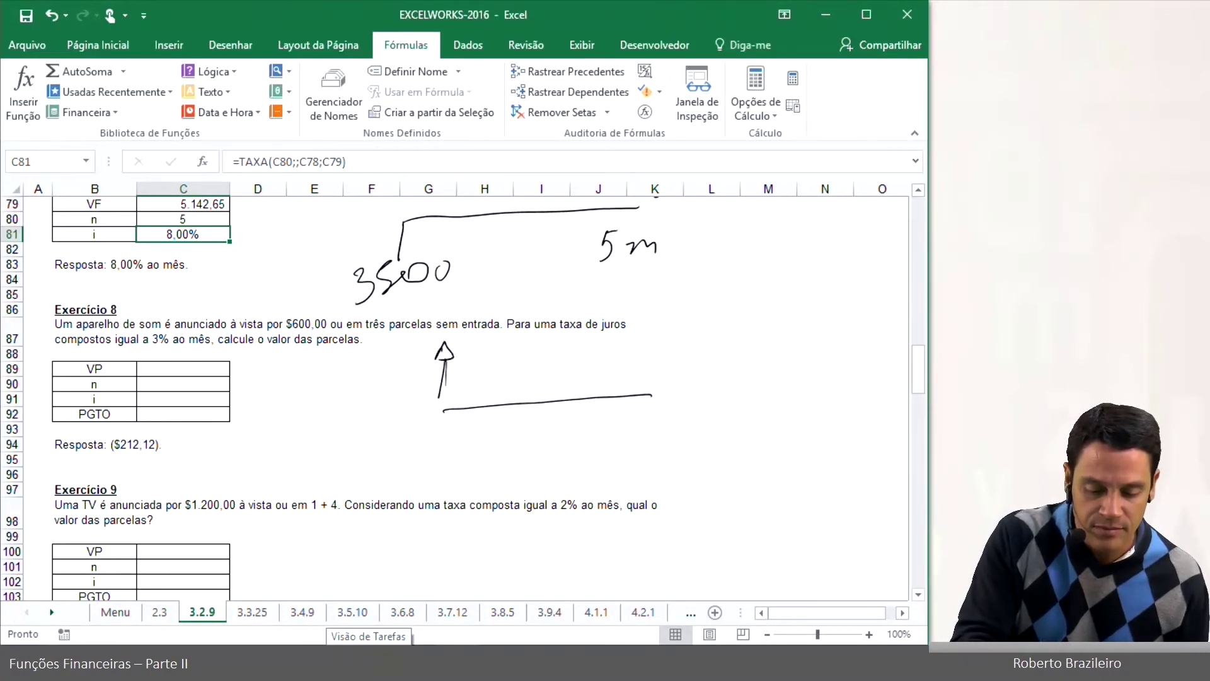
mouse_move(373, 364)
left_mouse_down()
mouse_move(368, 386)
mouse_move(409, 364)
left_mouse_up()
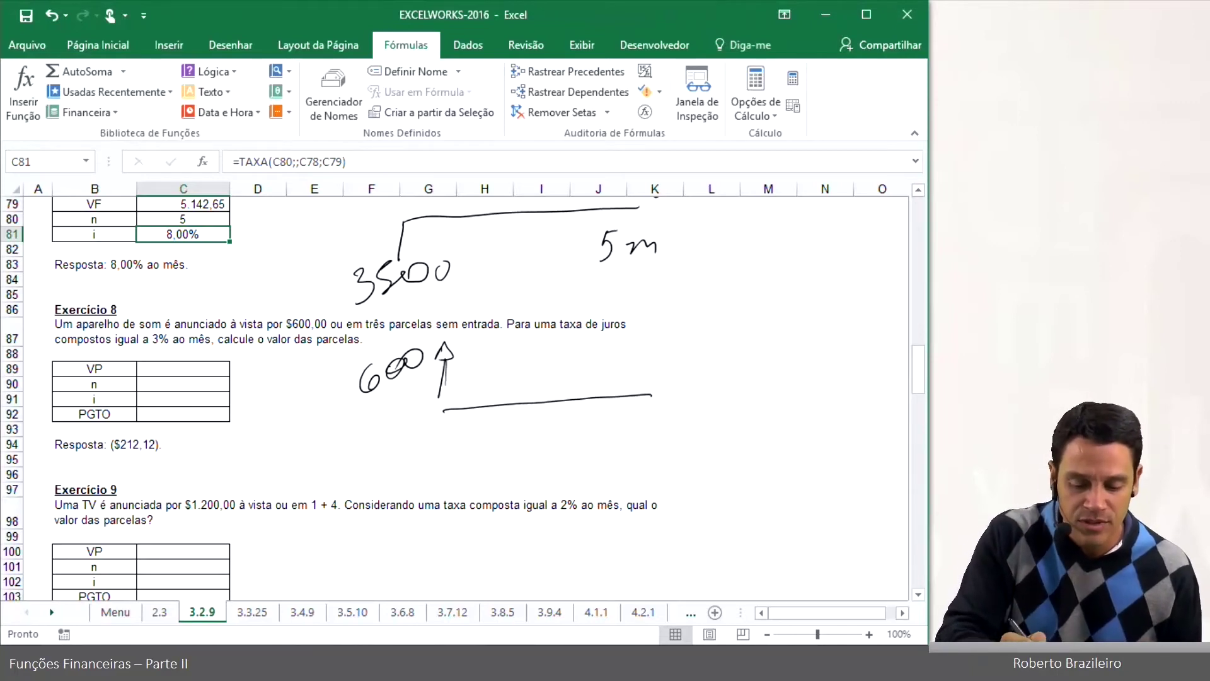
left_click_drag(525, 409, 531, 426)
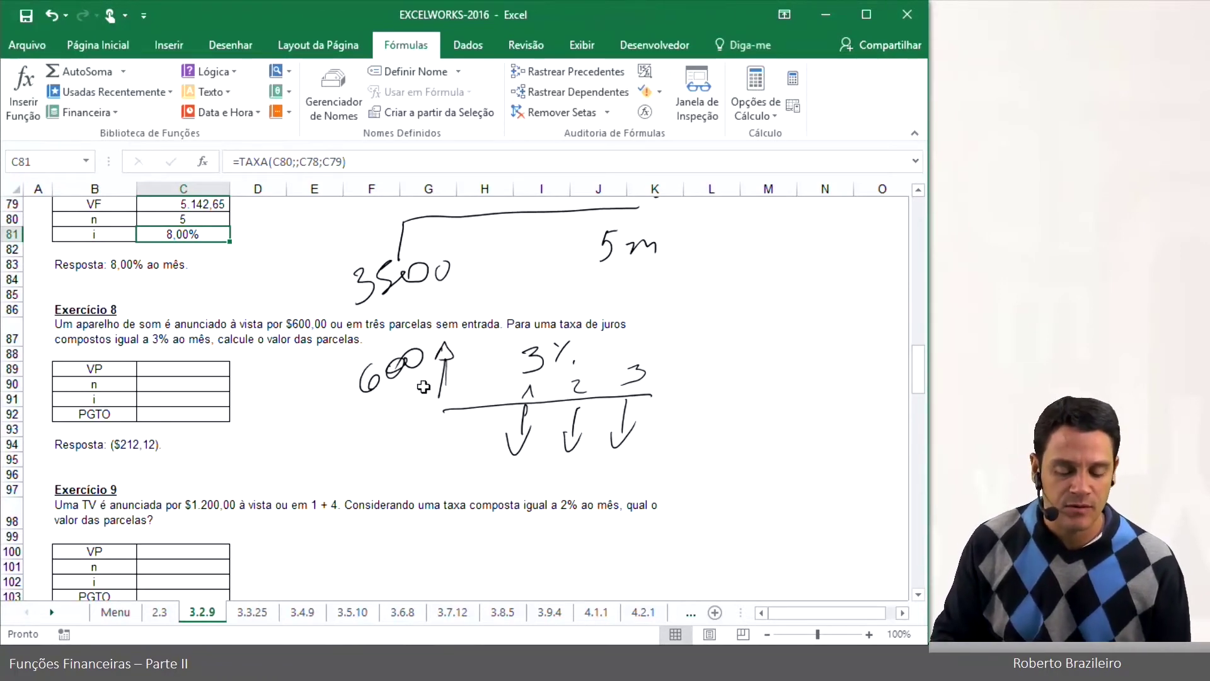
mouse_move(487, 458)
left_mouse_down()
mouse_move(658, 436)
mouse_move(674, 460)
mouse_move(725, 440)
left_mouse_up()
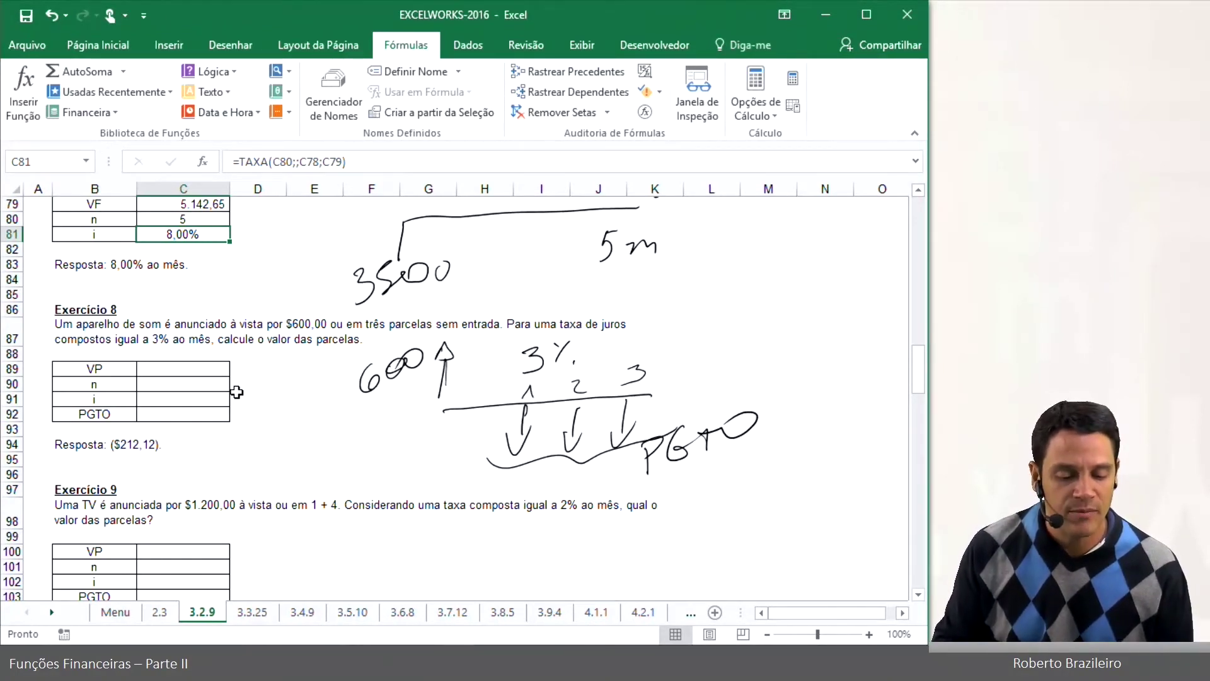
Step: Fill in Exercício 8's table with VP 600, n 3 and i 3%
left_click(210, 368)
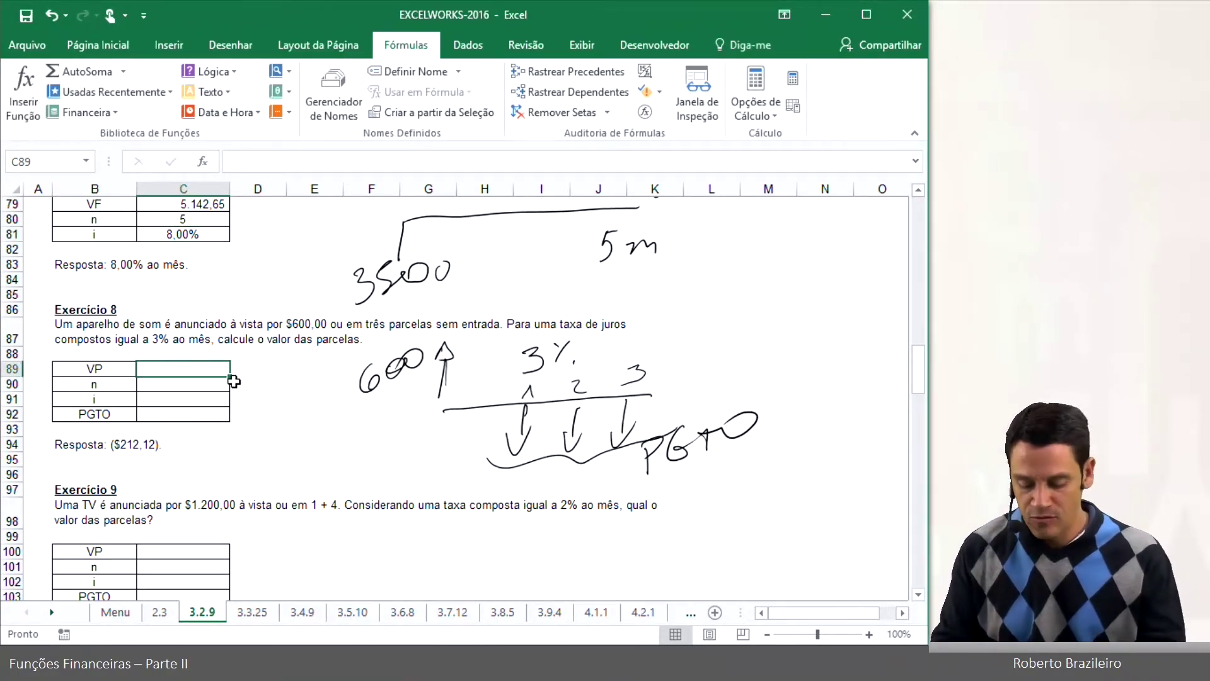
type("600")
key("Return")
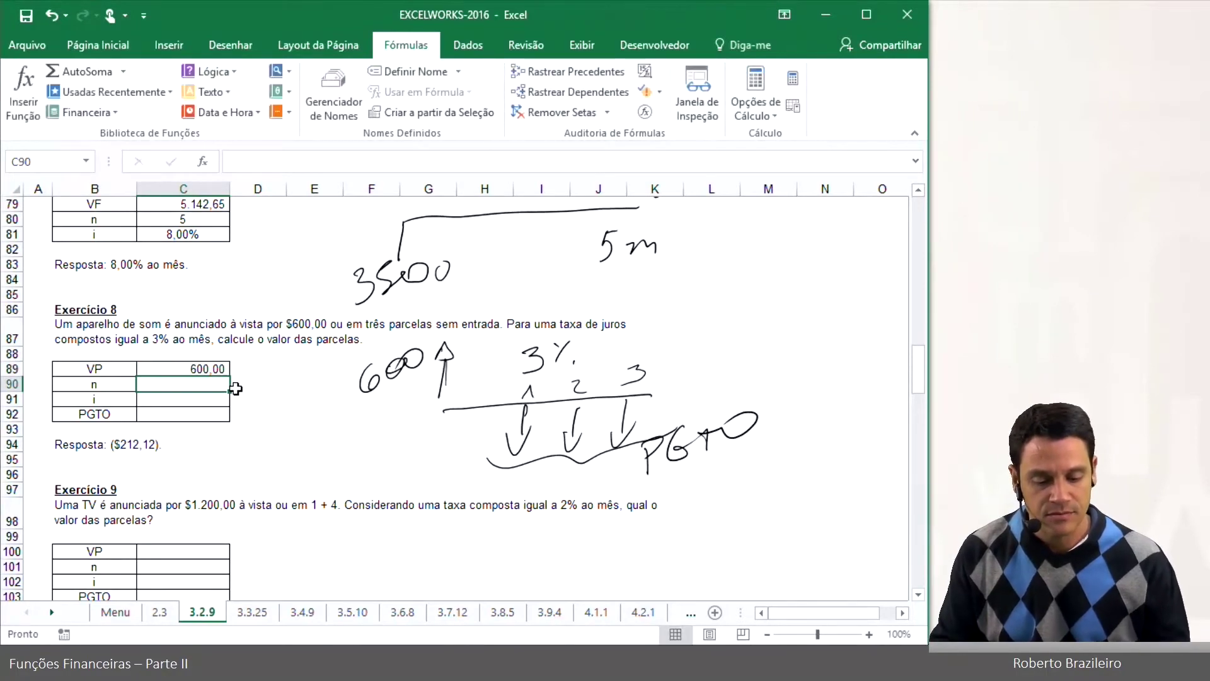
type("3")
key("Return")
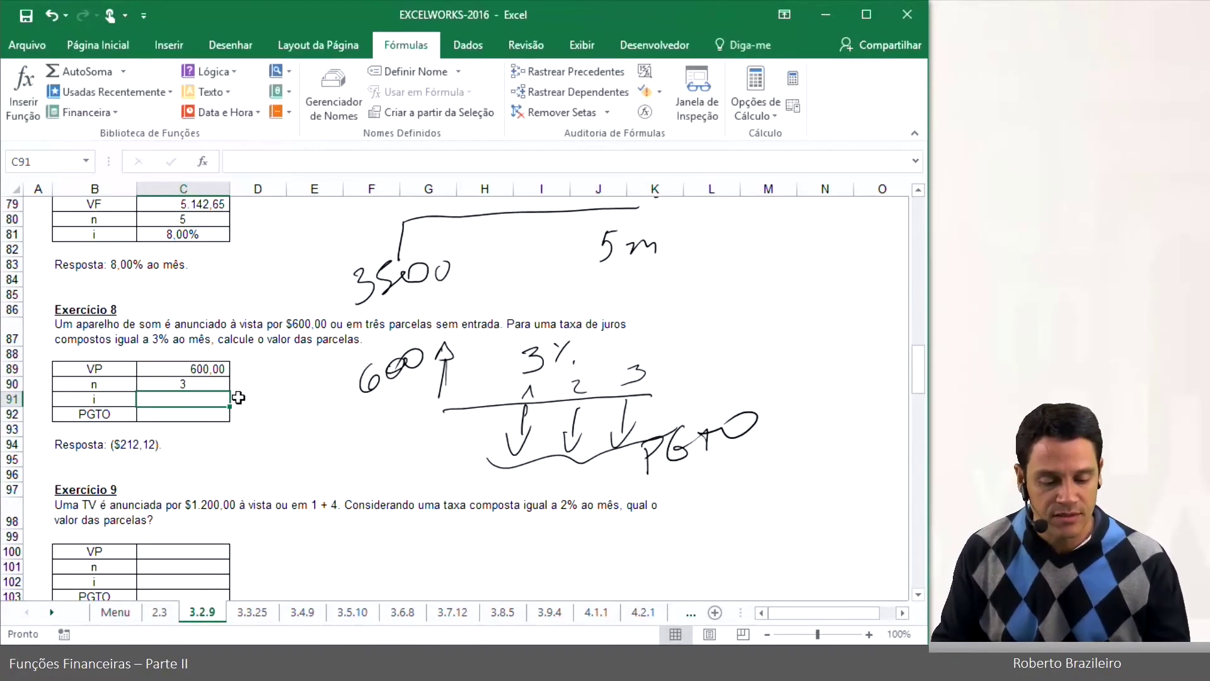
type("3")
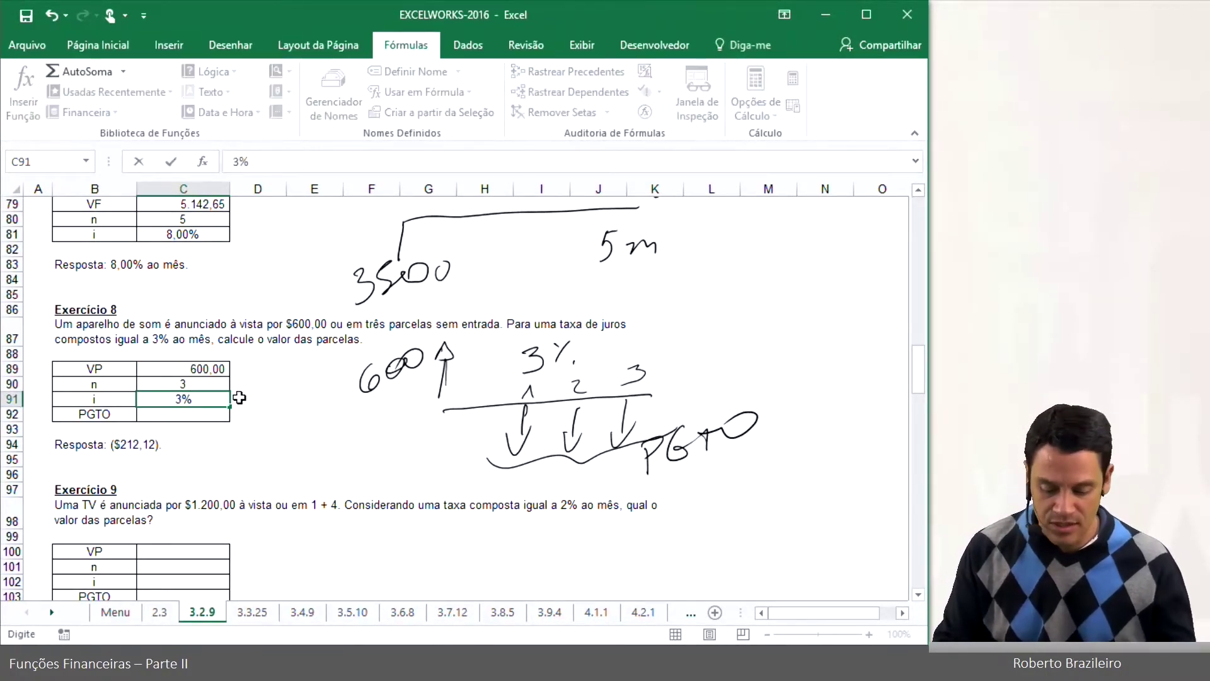
key("Return")
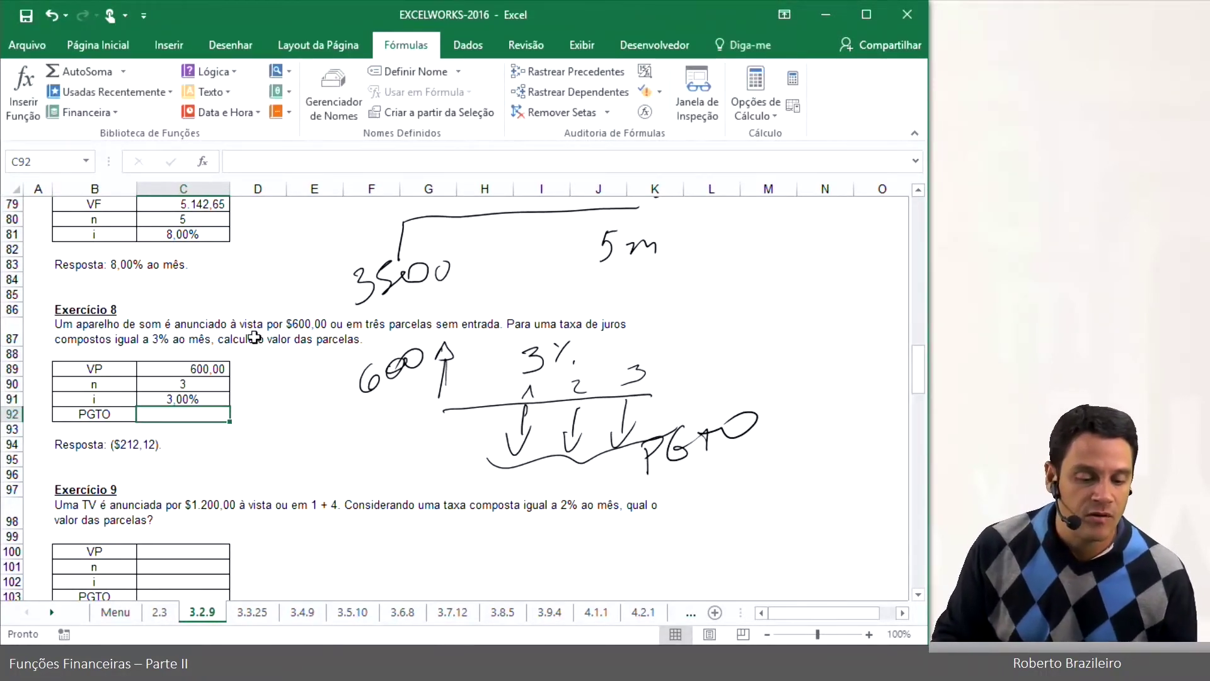
Step: Calculate Exercício 8's instalment in C92 with the PGTO function, using Taxa C91, Nper C90, Vp C89 and Tipo 0, leaving Vf empty
left_click(104, 110)
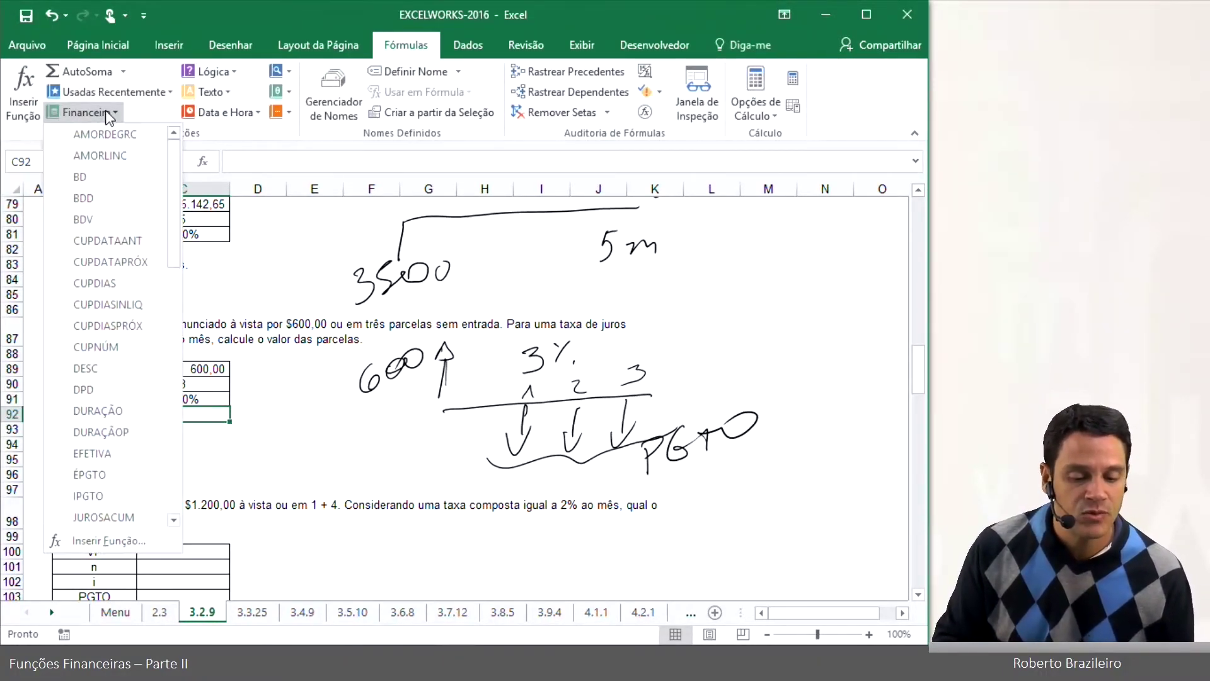
scroll(123, 259, "down", 8)
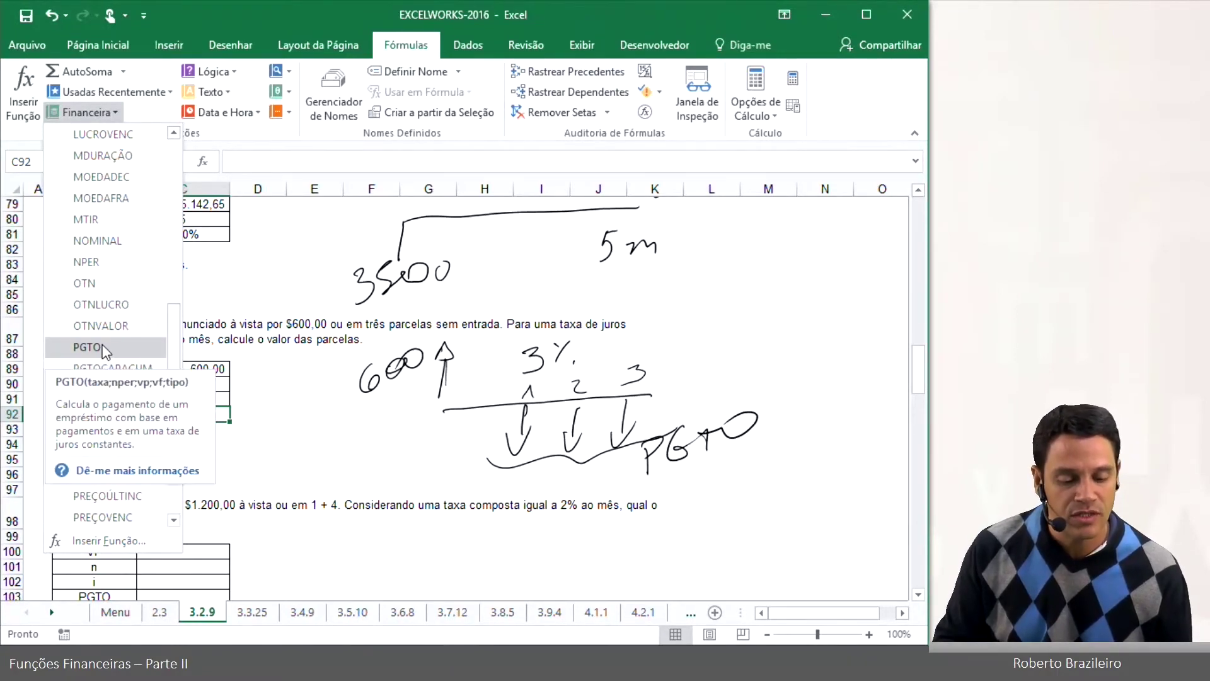
left_click(95, 349)
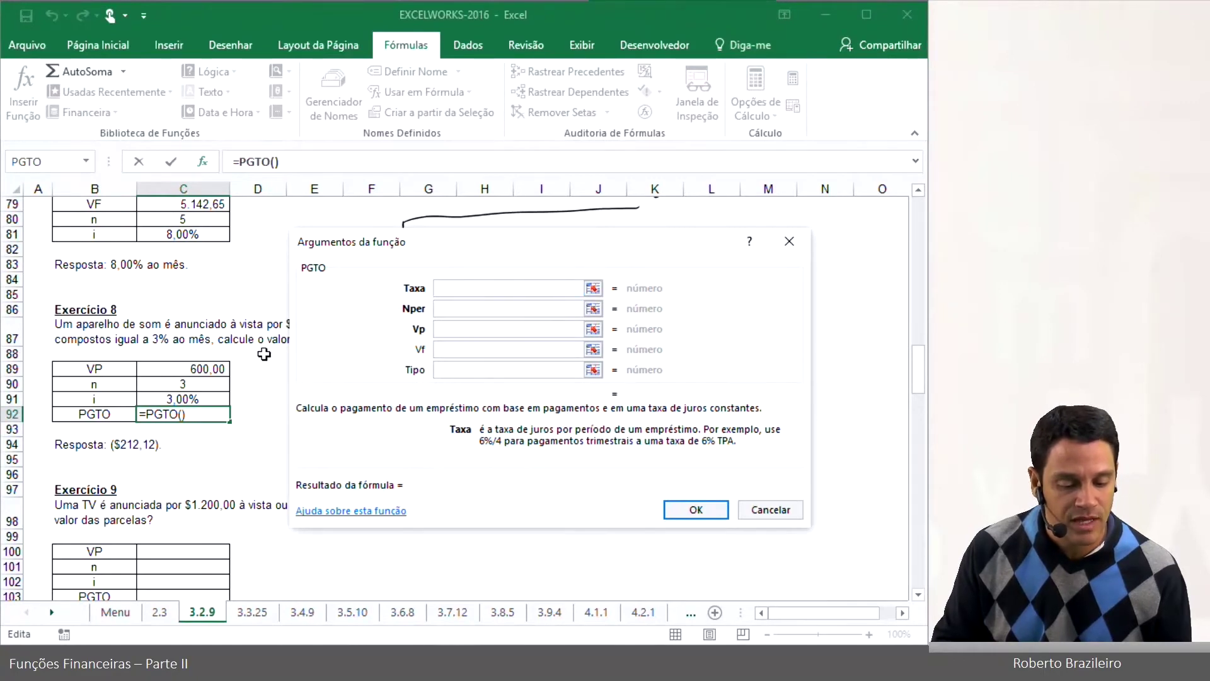
left_click(200, 397)
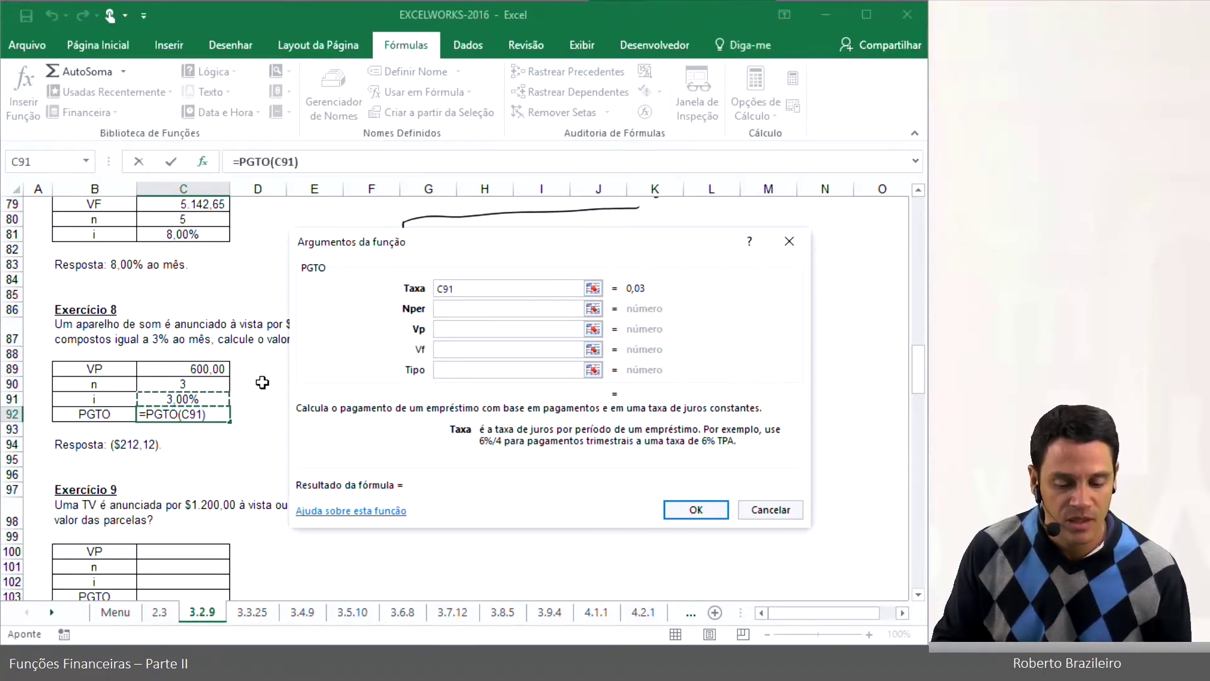
left_click(443, 310)
left_click(201, 384)
left_click(436, 330)
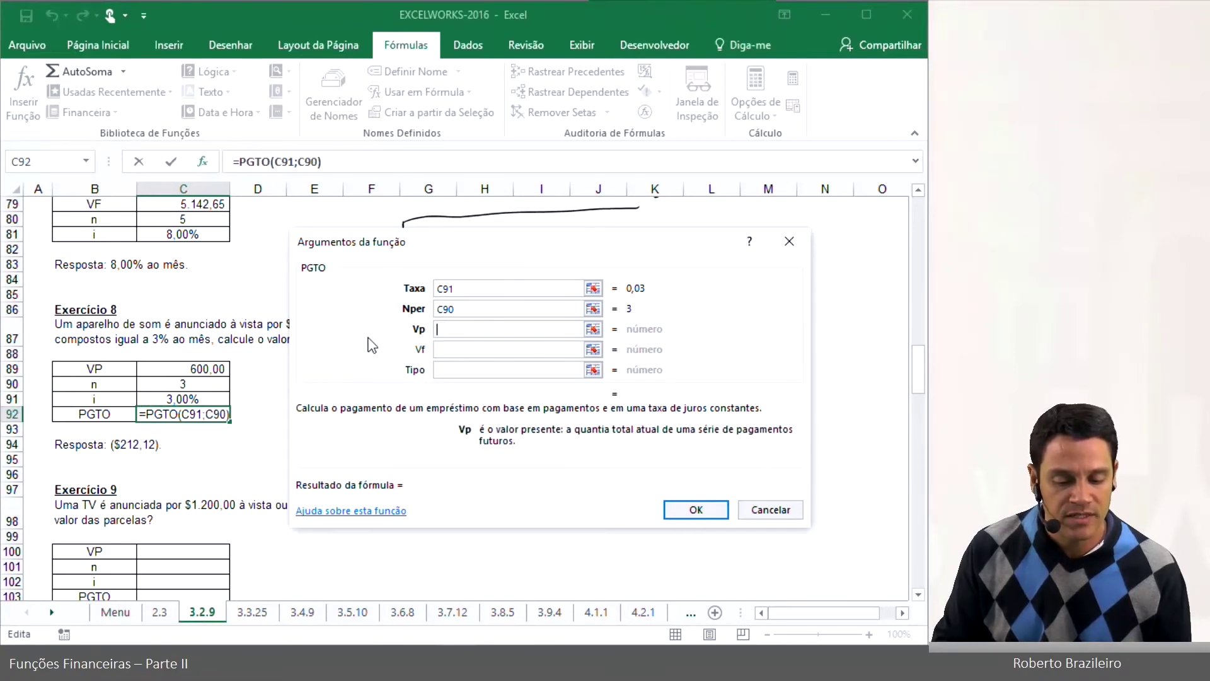
left_click(219, 366)
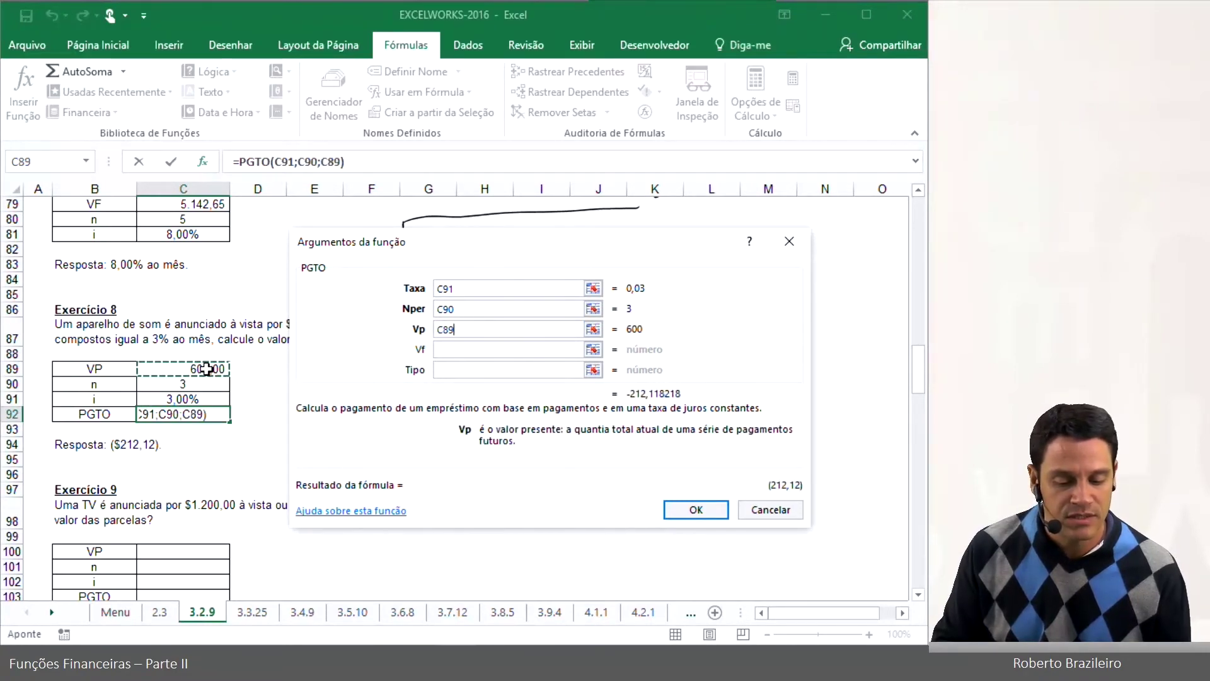
left_click(437, 370)
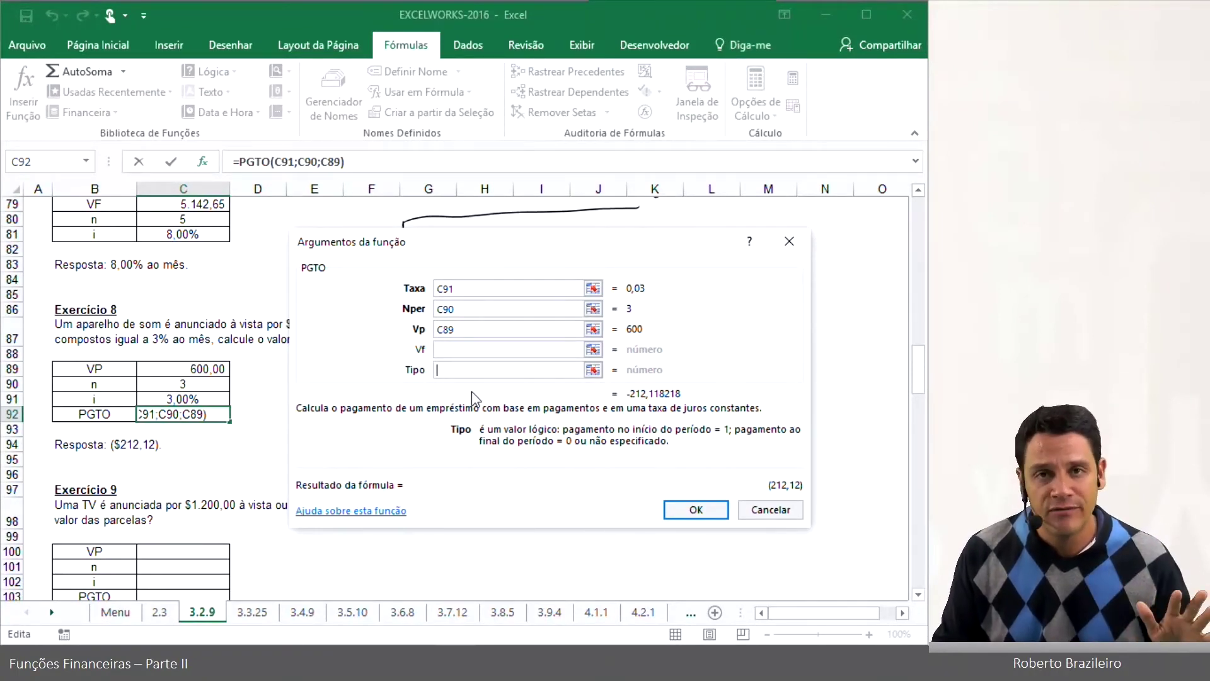
type("0")
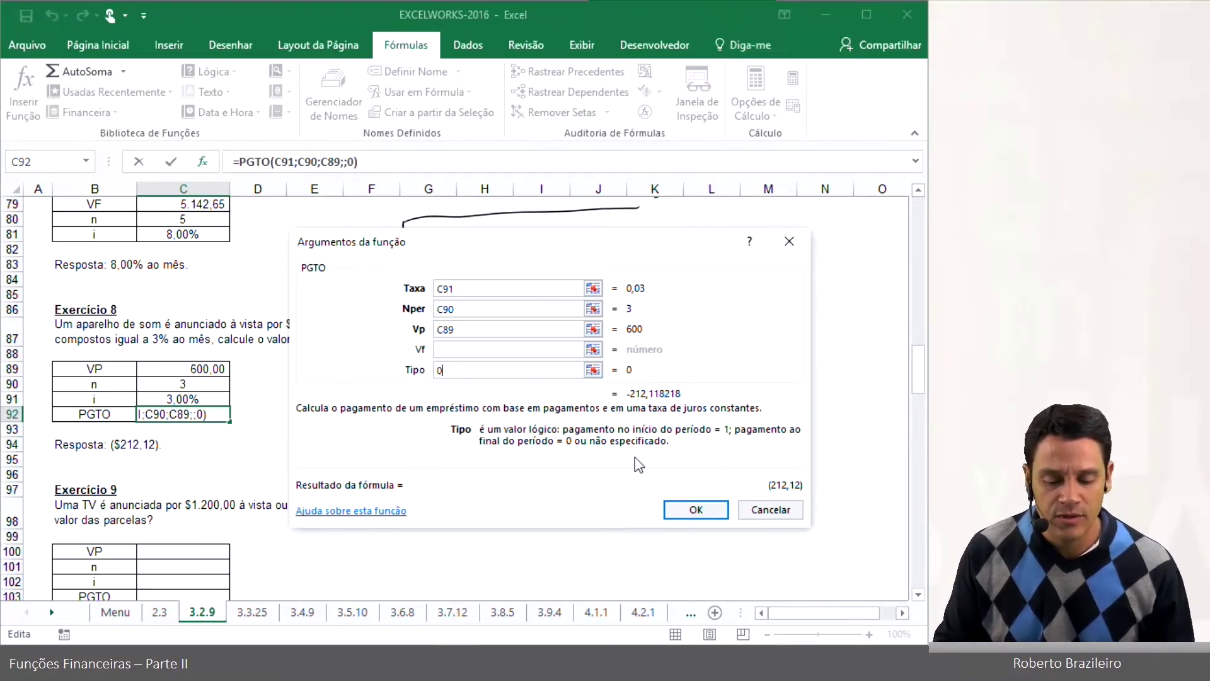
left_click(688, 510)
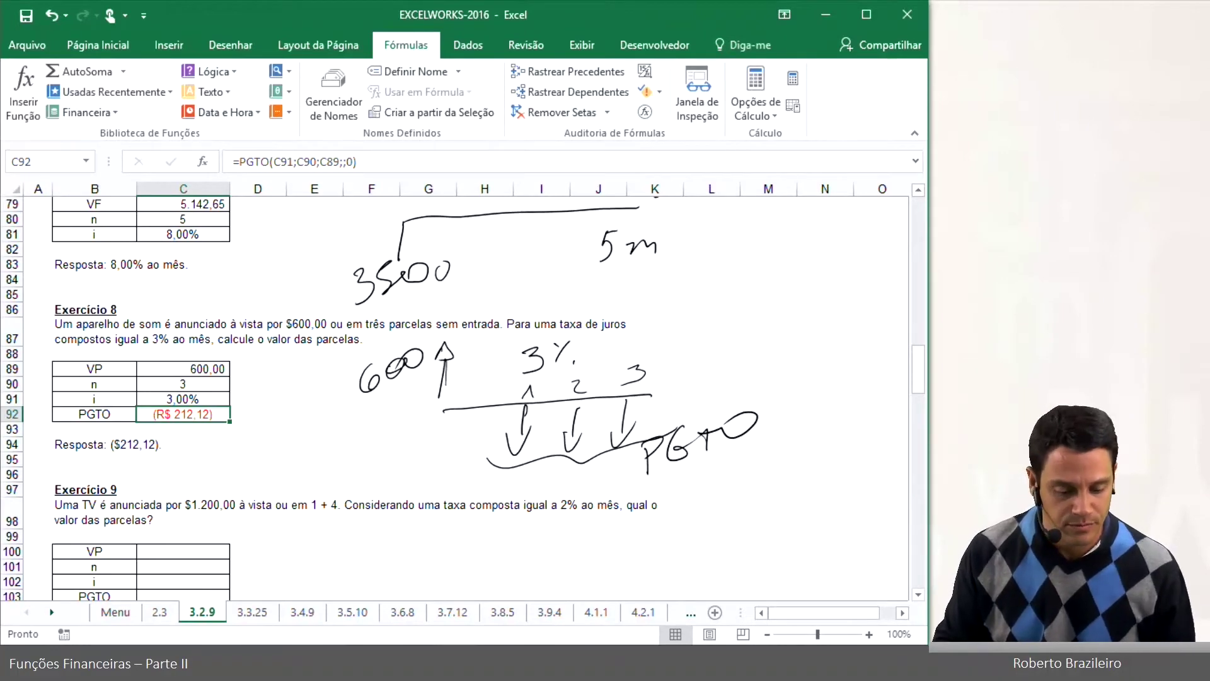
Step: Sketch Exercício 9's cash flow beside its table, with 1200 coming in, 2% interest and five outgoing instalments from time zero labelled PGTO
scroll(311, 448, "down", 4)
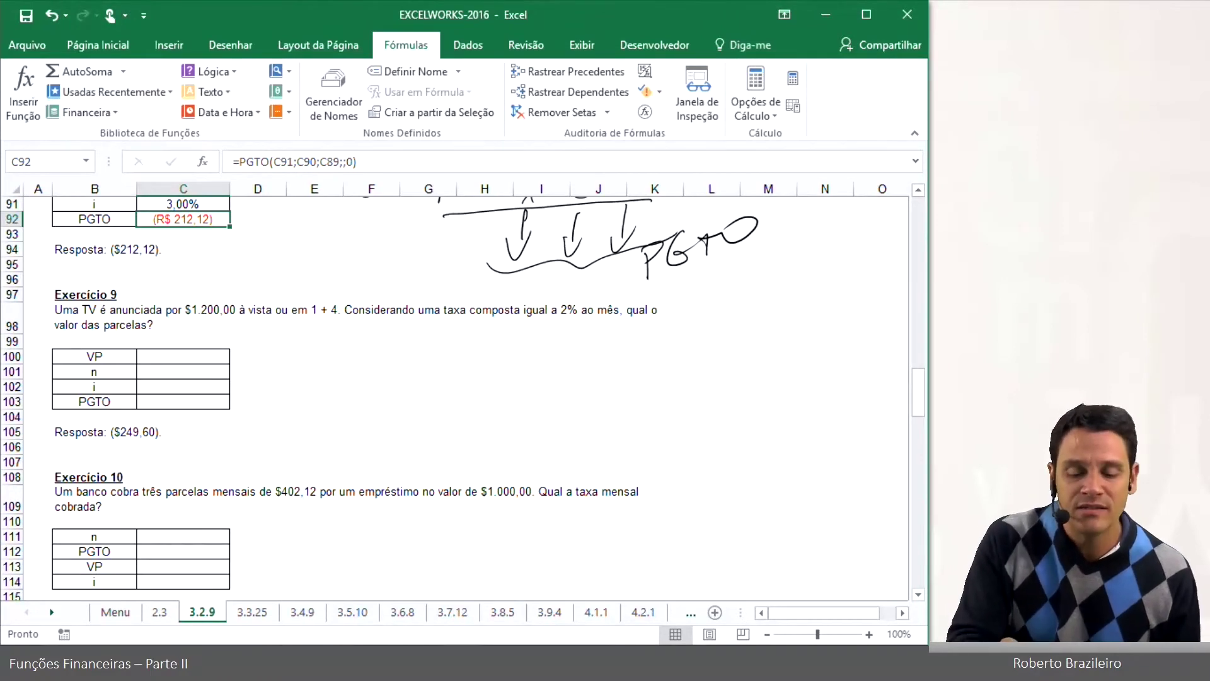
left_click_drag(419, 373, 425, 406)
left_click_drag(365, 347, 380, 363)
left_click_drag(388, 333, 405, 321)
left_click_drag(416, 412, 676, 407)
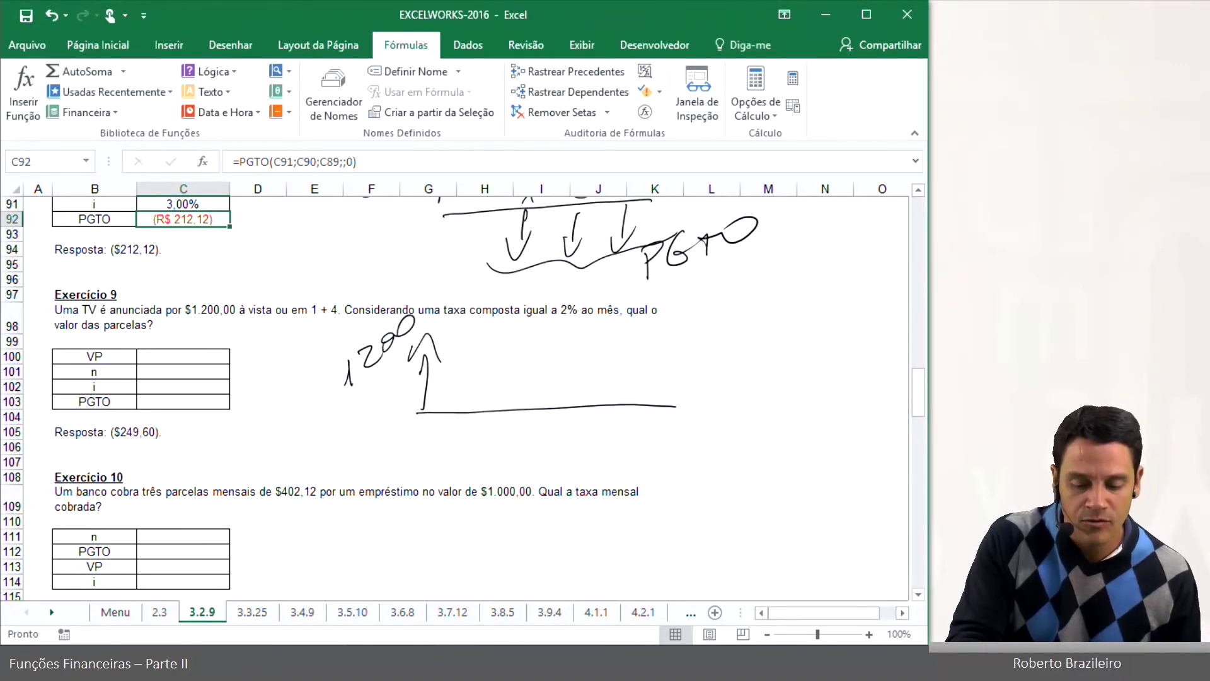
left_click_drag(463, 435, 539, 438)
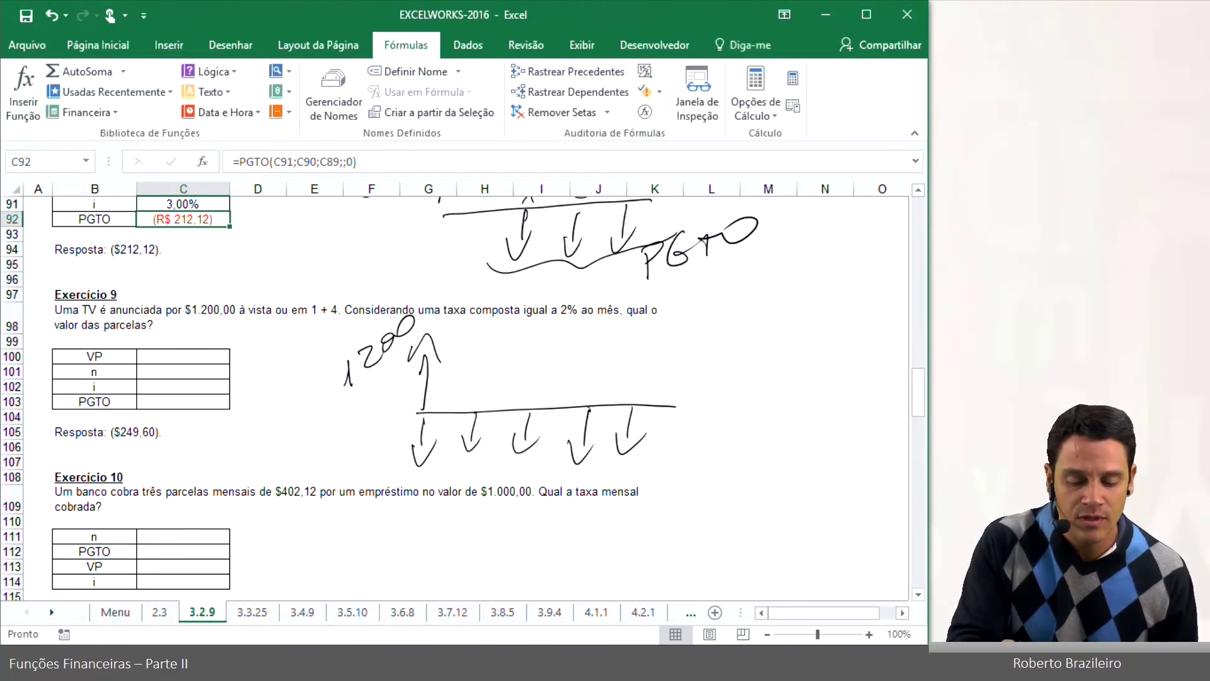
mouse_move(680, 436)
left_mouse_down()
mouse_move(697, 420)
mouse_move(738, 421)
left_mouse_up()
mouse_move(591, 361)
left_mouse_down()
mouse_move(622, 382)
mouse_move(641, 362)
left_mouse_up()
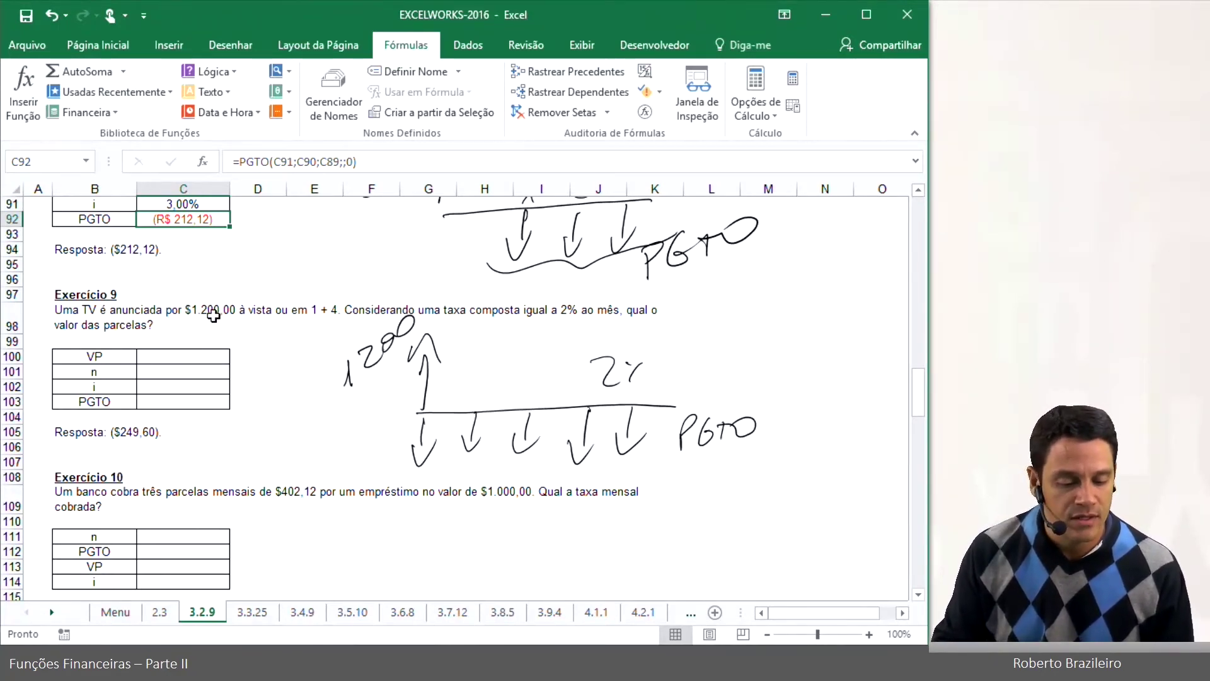
Step: Fill in Exercício 9's table with VP 1200, n 5 and i 2%
left_click(200, 354)
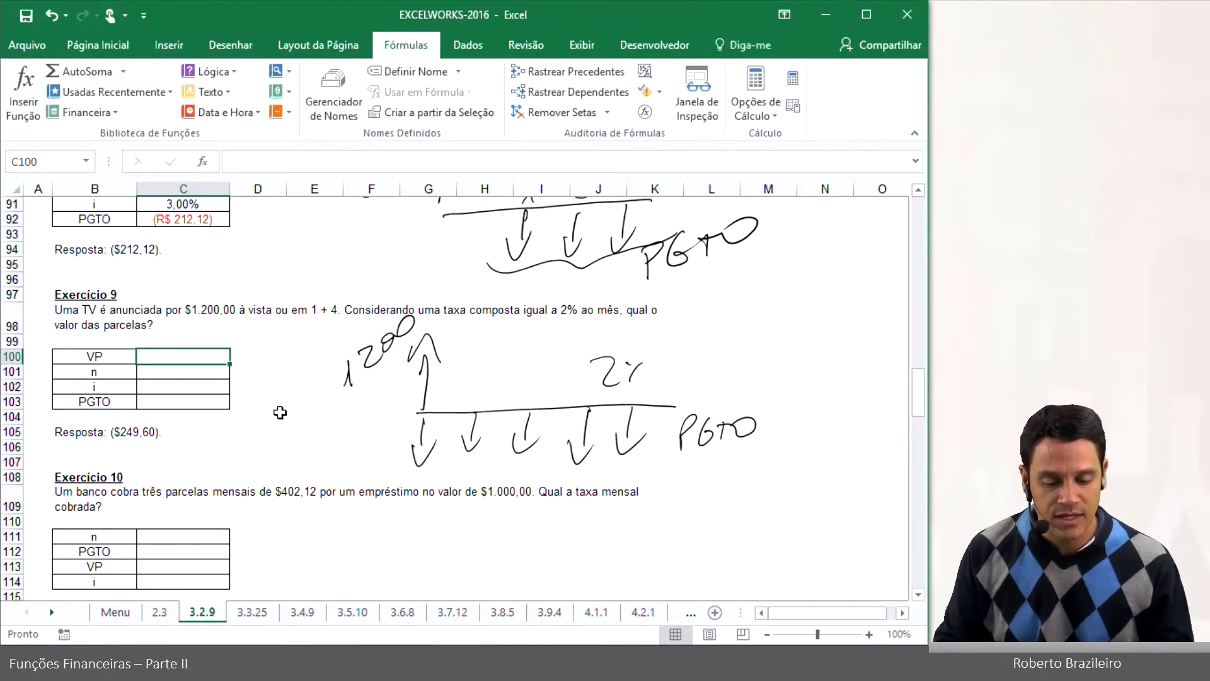
type("1500")
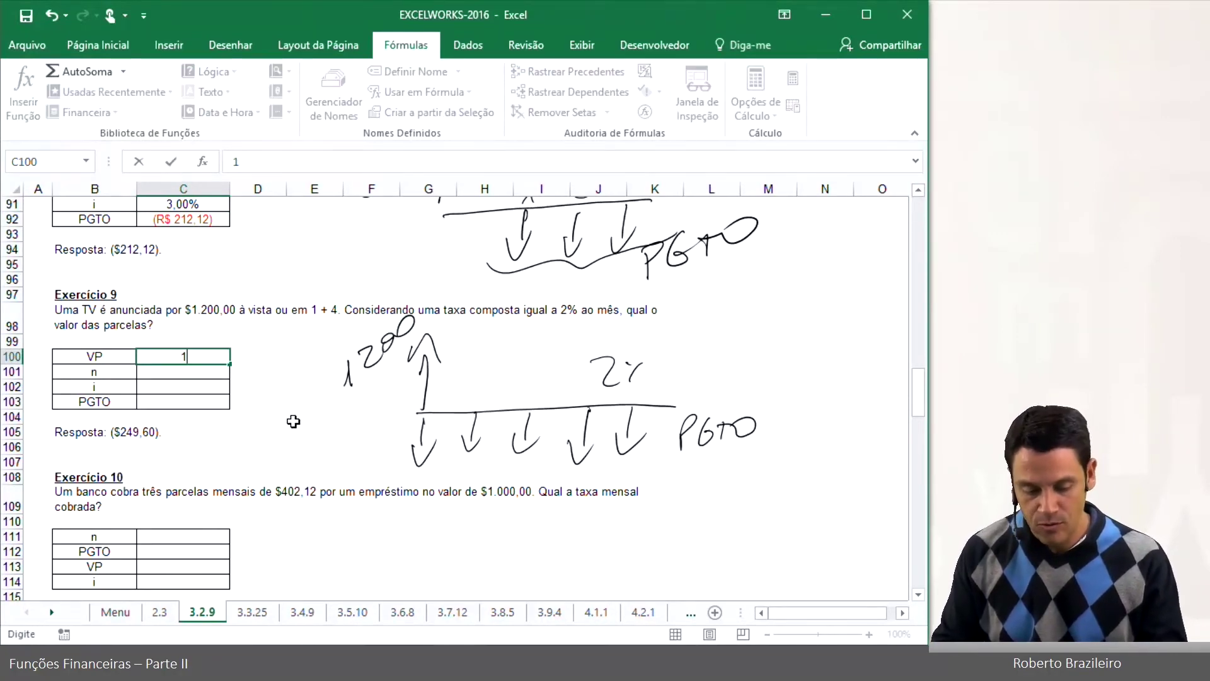
key("Return")
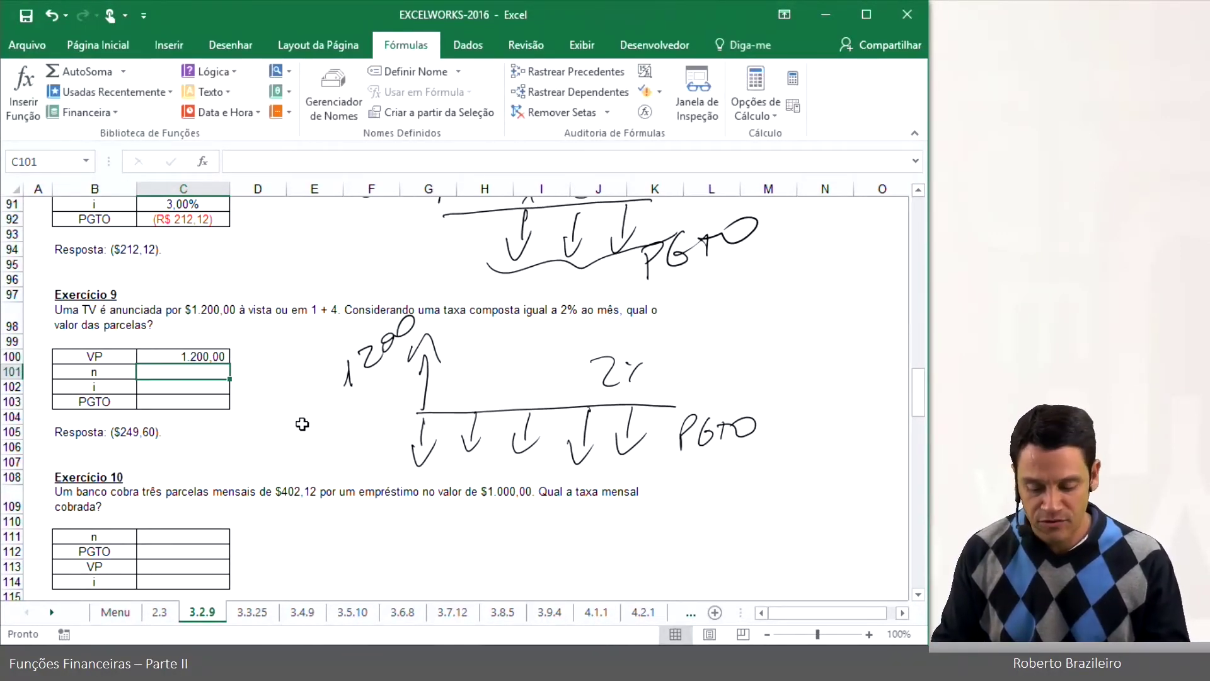
type("5")
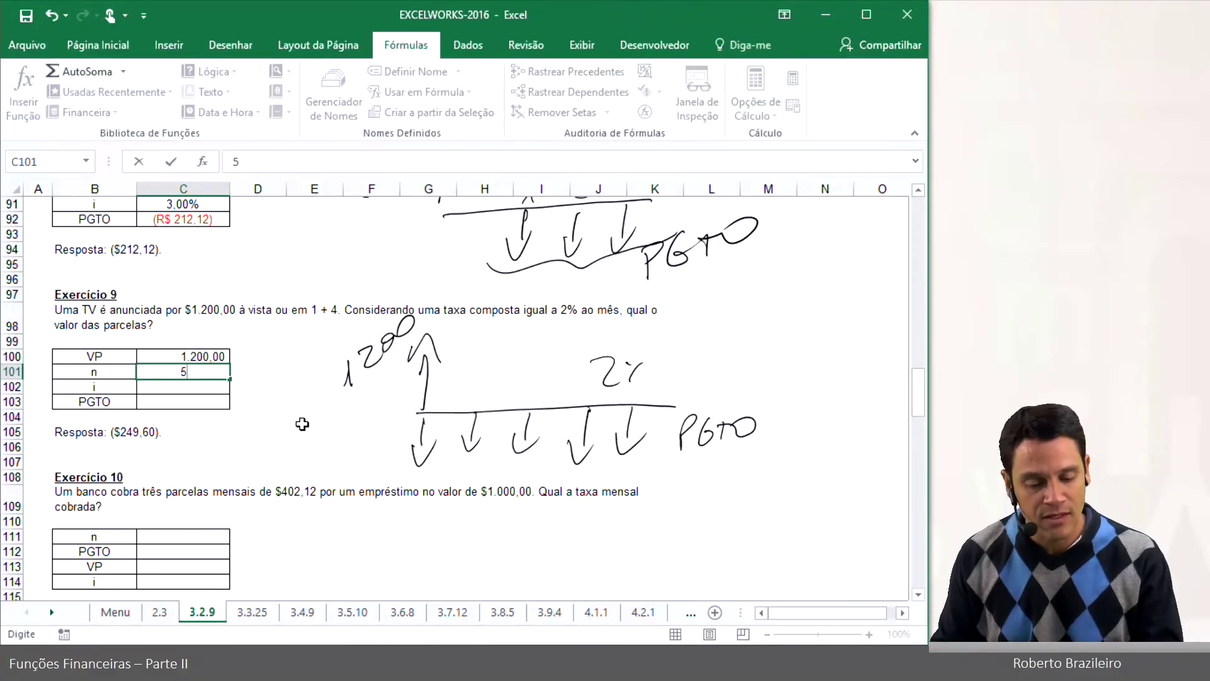
key("Return")
type("2")
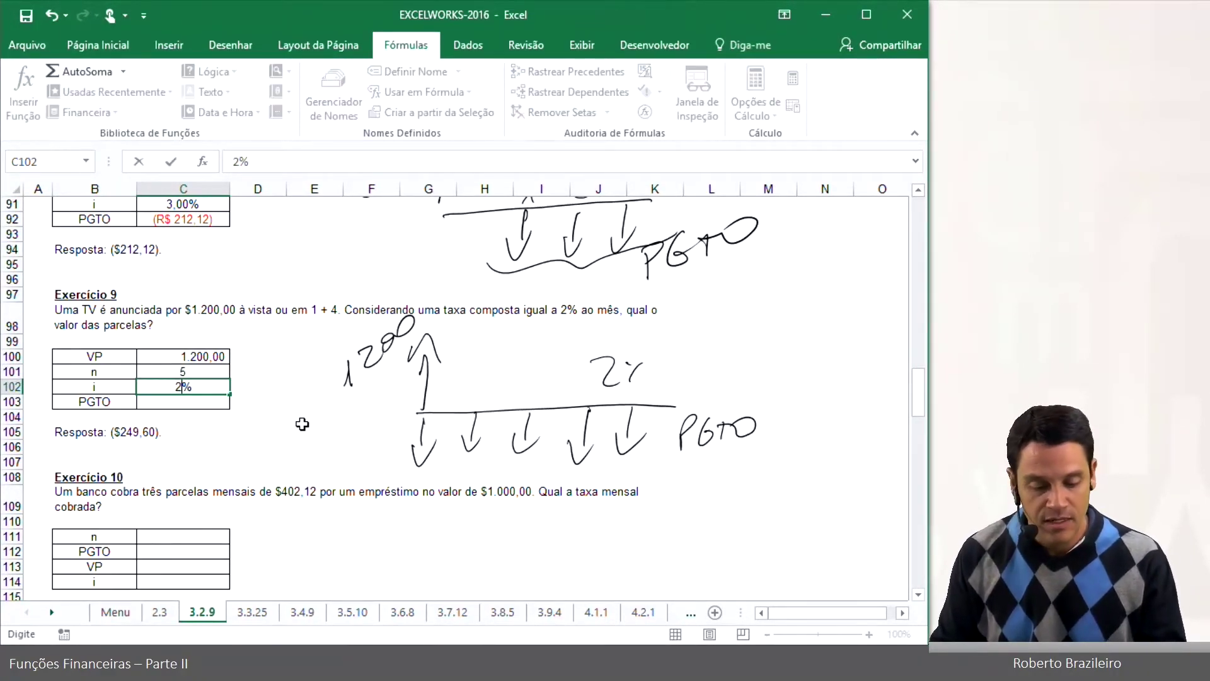
key("Return")
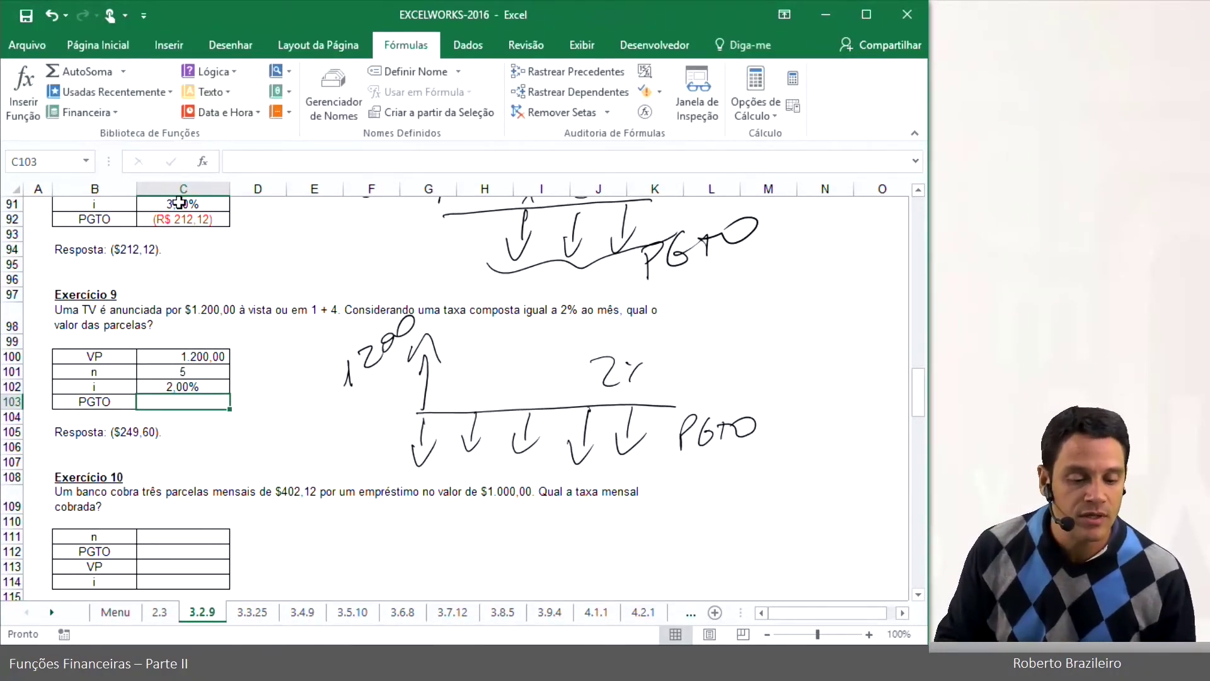
Step: Calculate Exercício 9's instalment in C103 with the PGTO function, using Taxa C102, Nper C101, Vp C100 and Tipo 1, leaving Vf empty
left_click(99, 117)
scroll(118, 281, "down", 10)
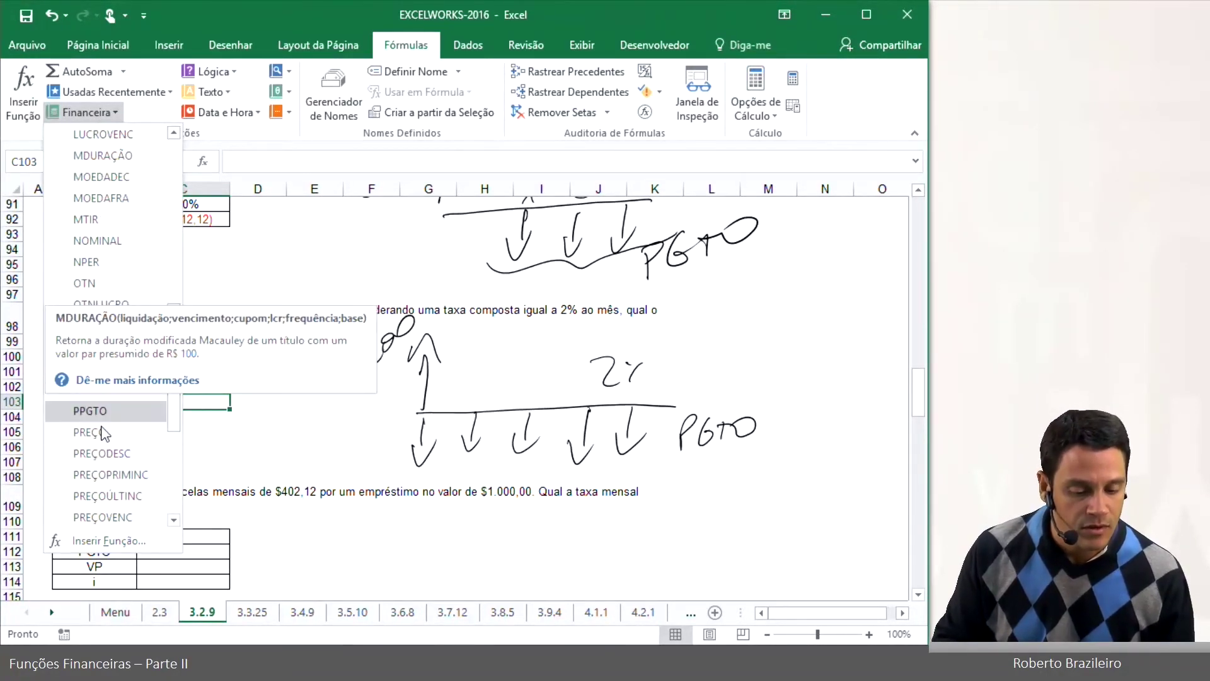
left_click(109, 355)
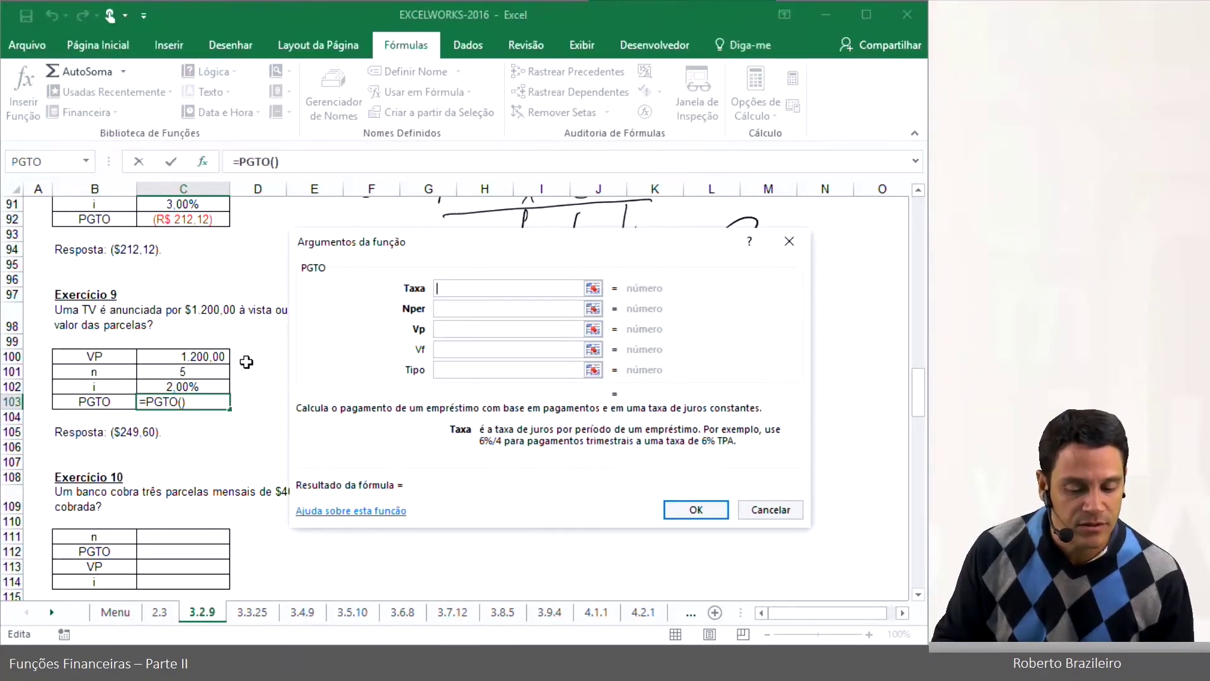
left_click(200, 385)
key("Tab")
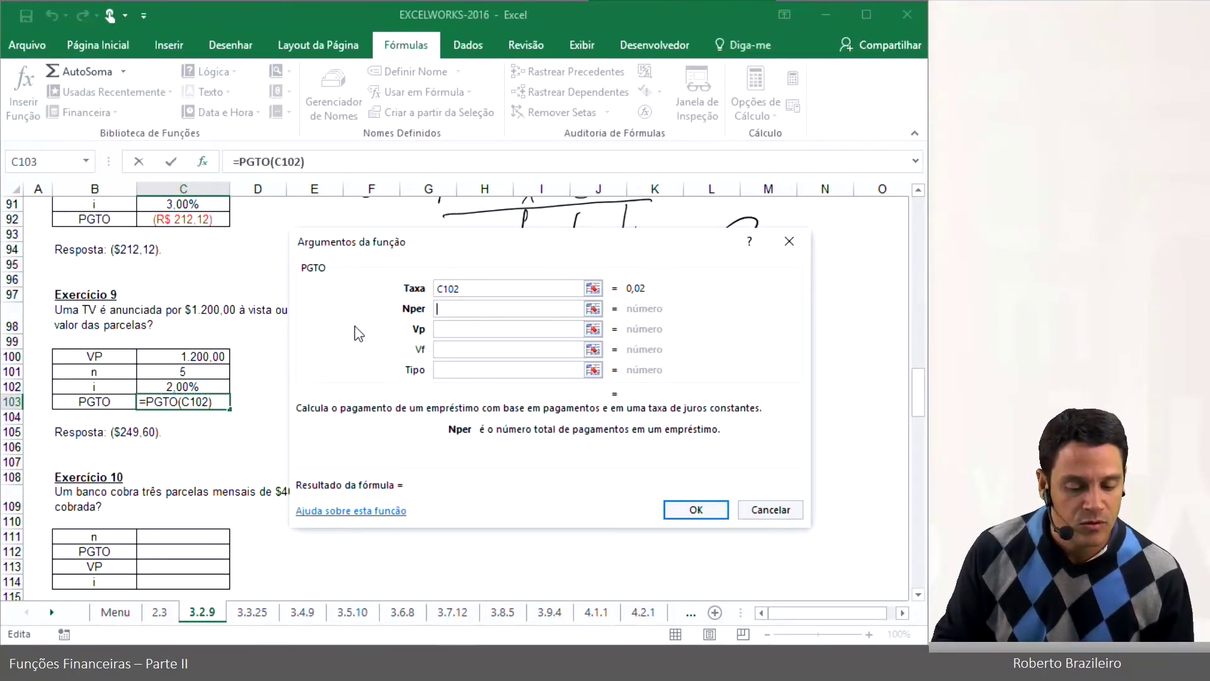
left_click(205, 371)
key("Tab")
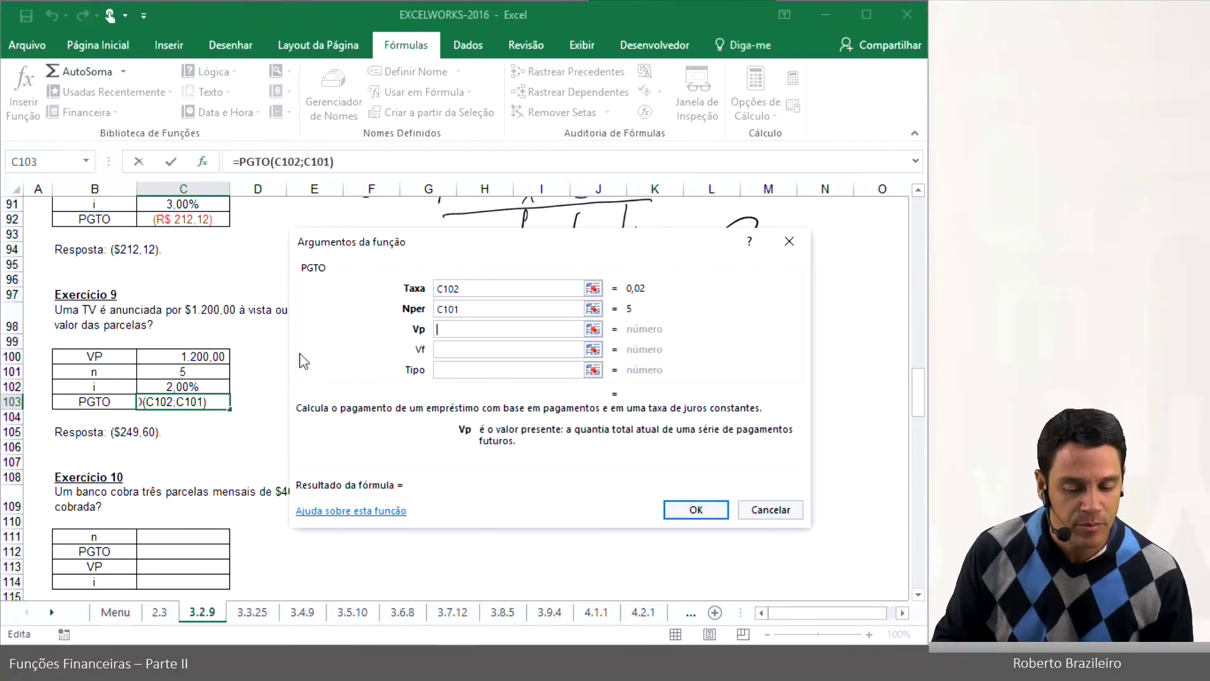
left_click(210, 357)
left_click(443, 371)
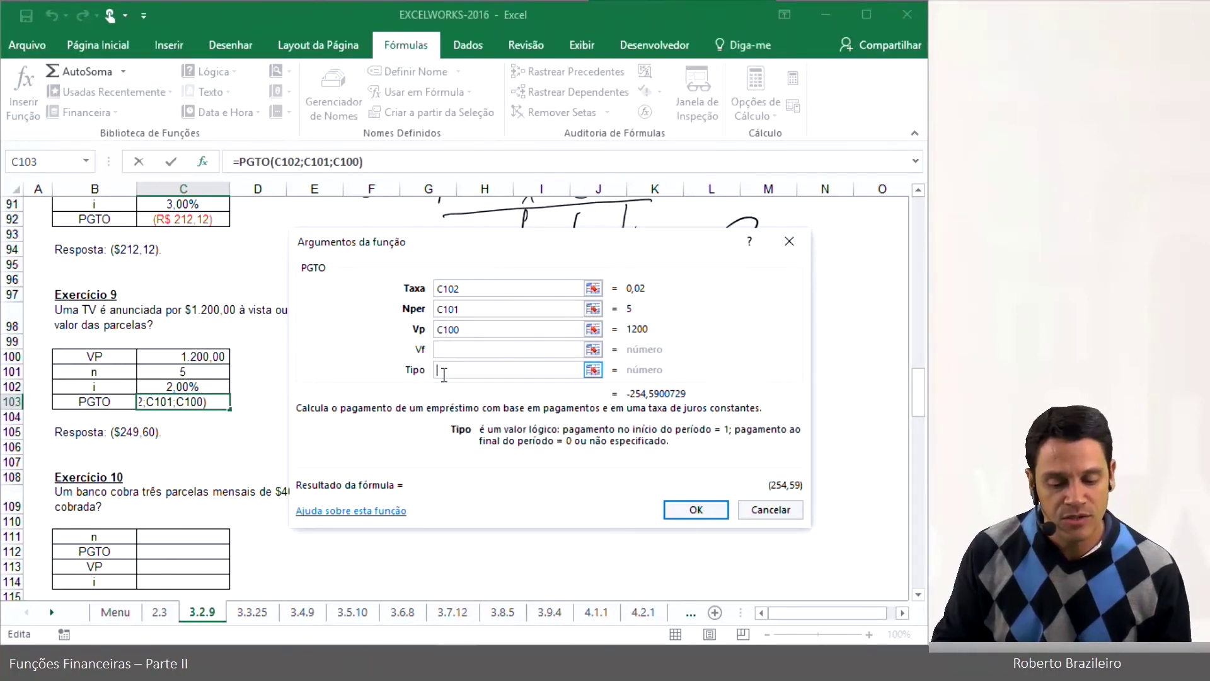
type("1")
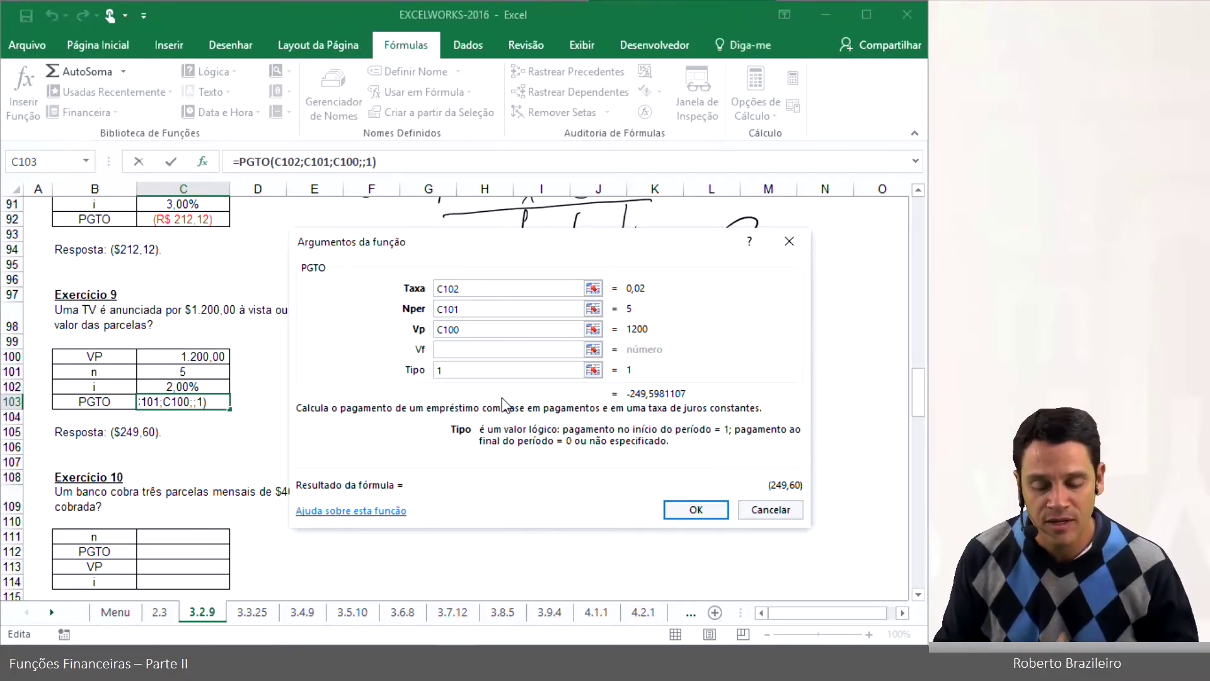
left_click(684, 514)
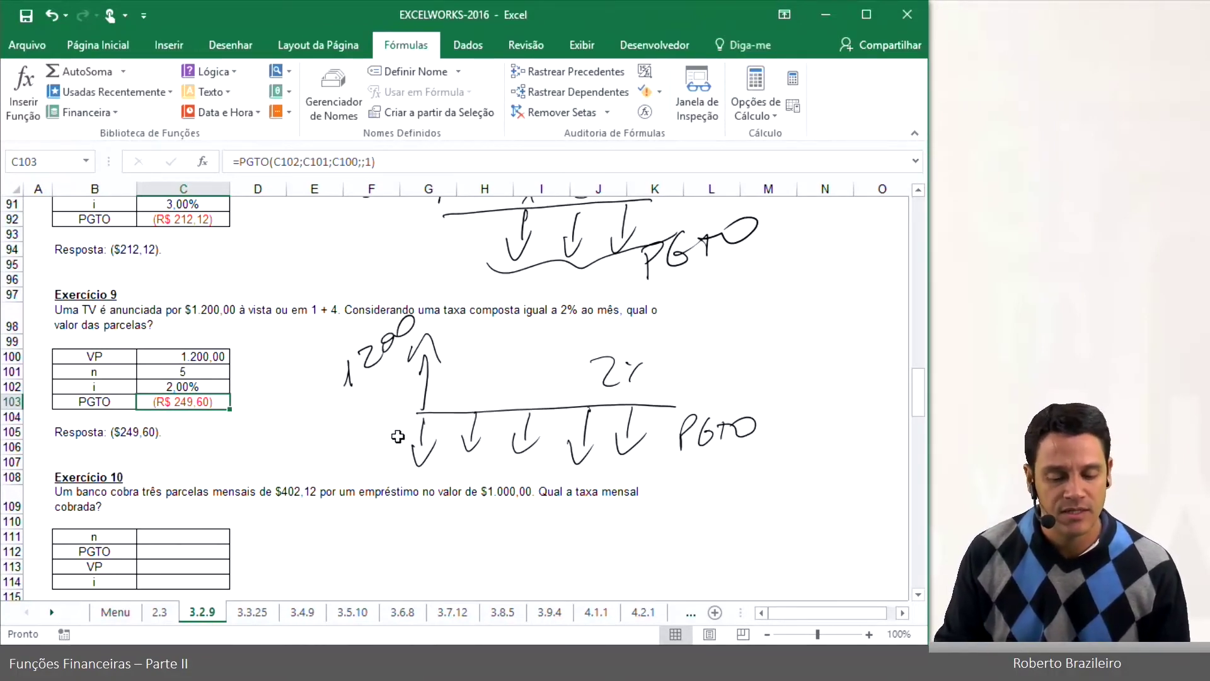
Step: Sketch Exercício 10's cash flow beside its table, with 1000 coming in and three outgoing instalments numbered 1 to 3 and labelled 402,12
scroll(397, 436, "down", 4)
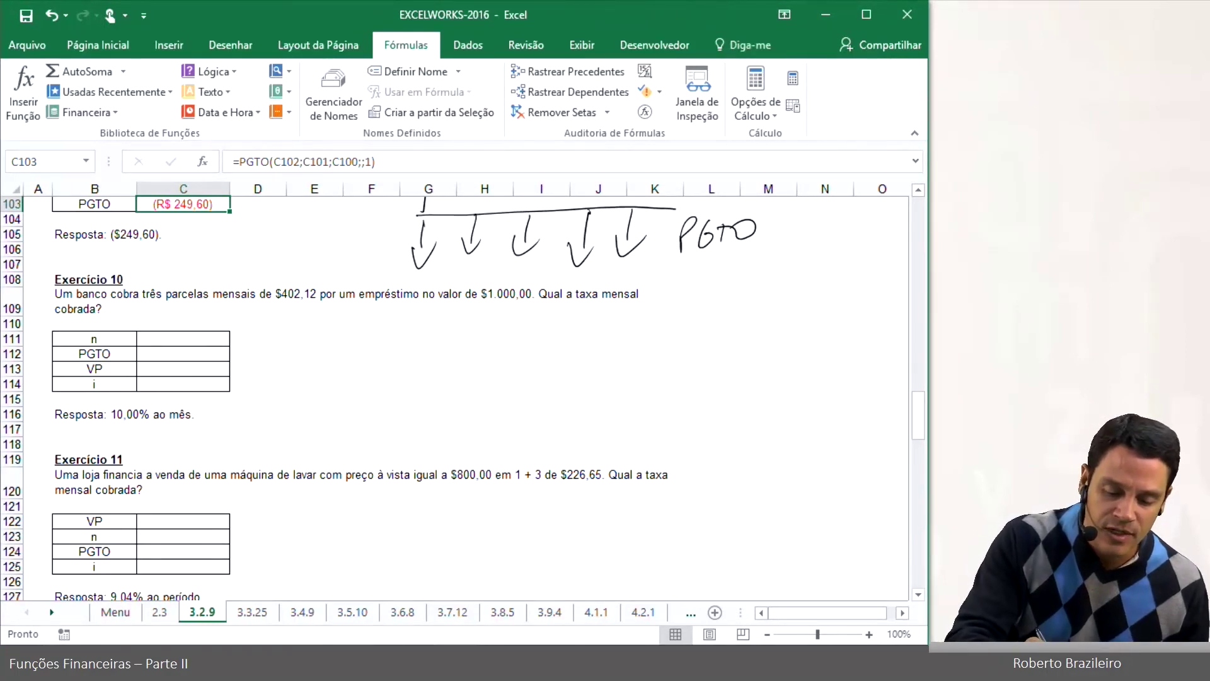
mouse_move(397, 337)
left_mouse_down()
mouse_move(398, 383)
mouse_move(410, 335)
mouse_move(467, 299)
left_mouse_up()
left_click_drag(396, 391, 564, 383)
left_click_drag(464, 385, 464, 423)
left_click_drag(453, 413, 518, 430)
mouse_move(508, 417)
left_mouse_down()
mouse_move(531, 413)
mouse_move(570, 433)
mouse_move(580, 412)
mouse_move(594, 445)
mouse_move(604, 422)
left_mouse_up()
mouse_move(611, 419)
left_mouse_down()
mouse_move(629, 438)
mouse_move(666, 434)
left_mouse_up()
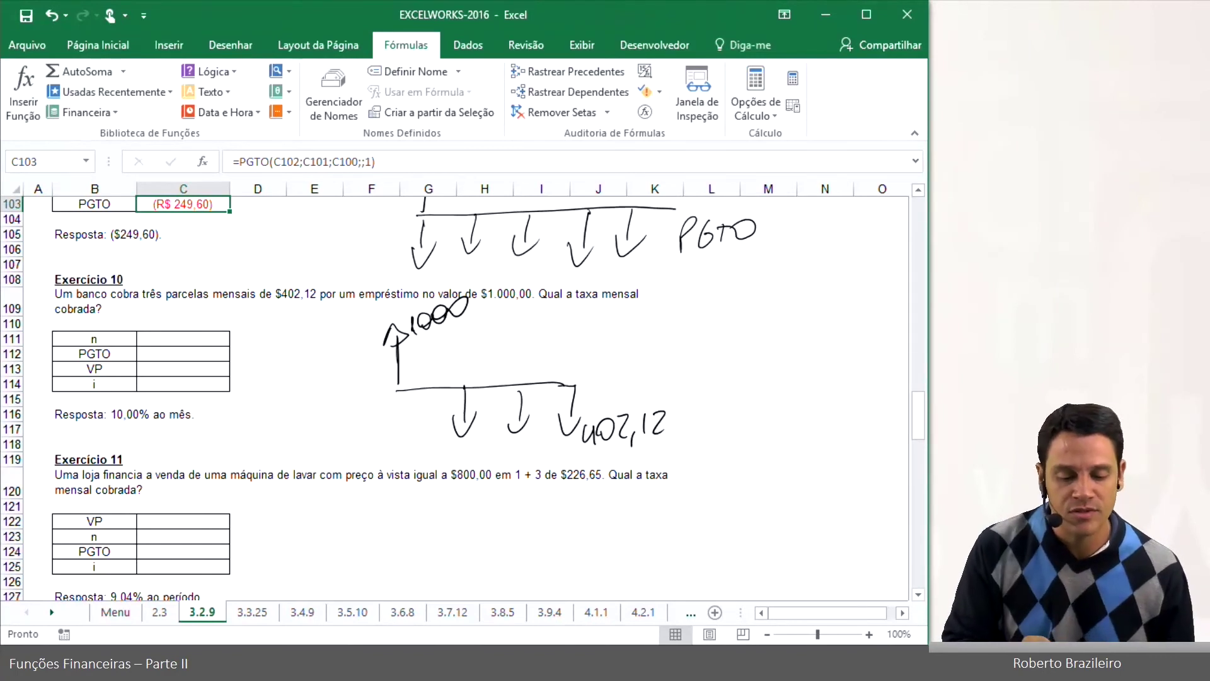
mouse_move(462, 363)
left_mouse_down()
mouse_move(464, 375)
mouse_move(562, 372)
left_mouse_up()
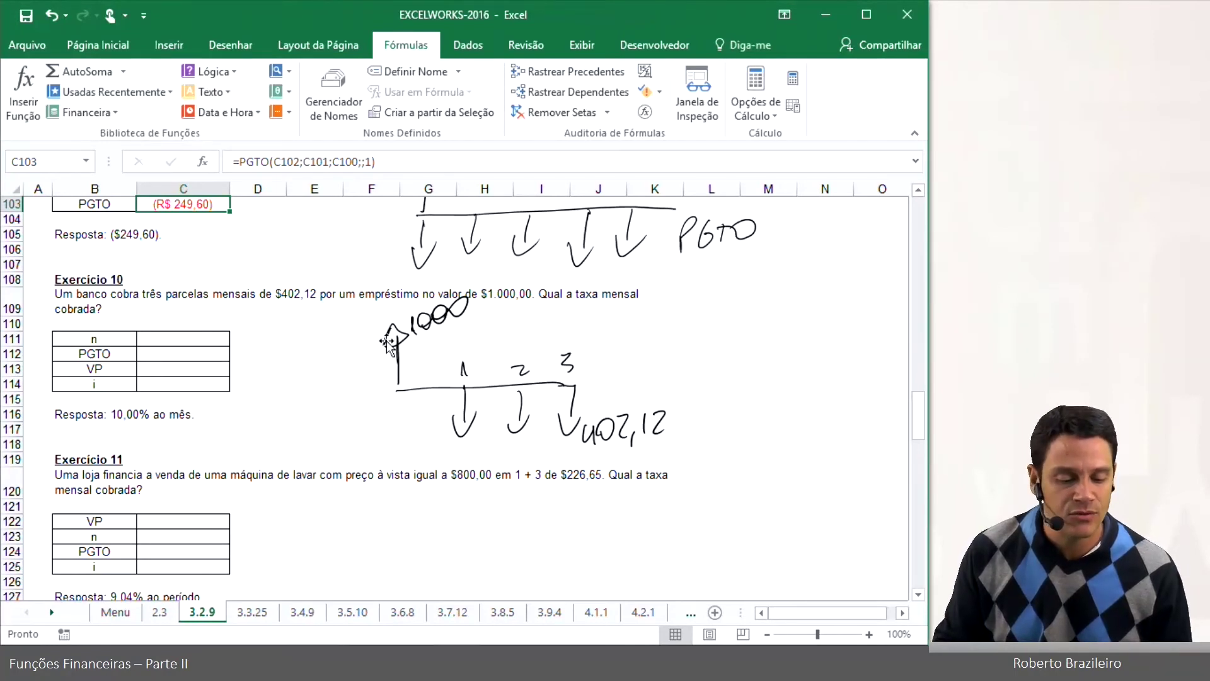
Step: Enter 3 for n in Exercício 10's table and dismiss the Google Drive access notices without undoing the removals
left_click(207, 340)
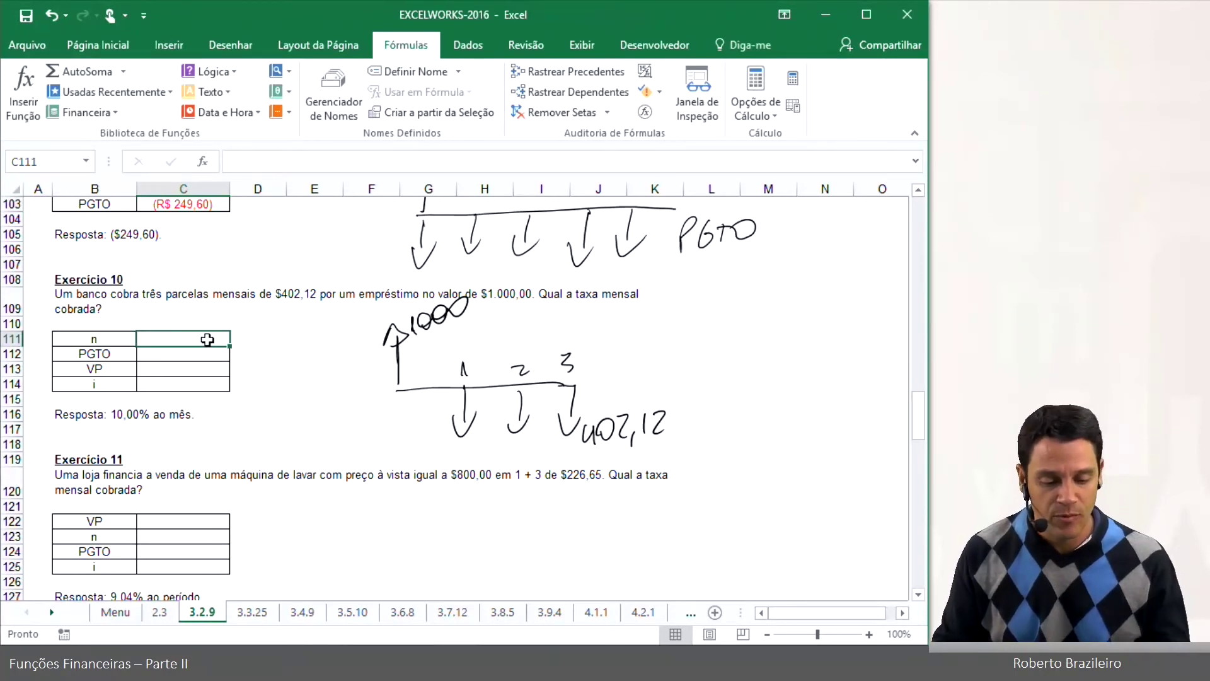
type("3")
key("Return")
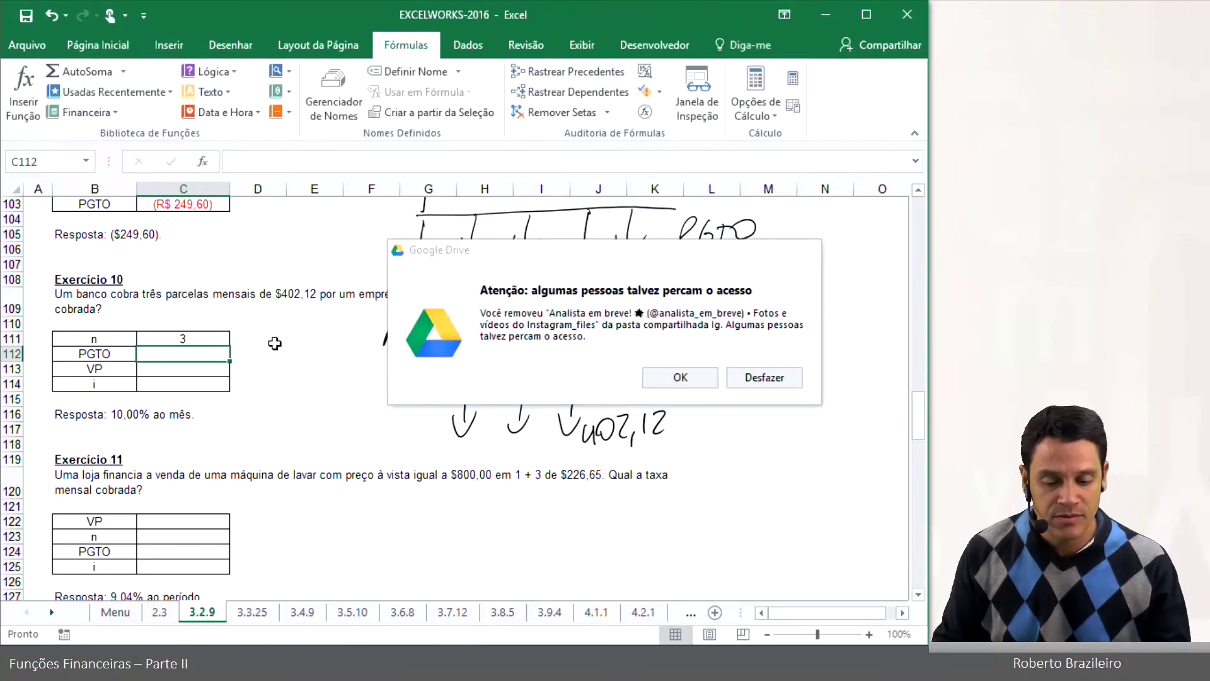
left_click(693, 376)
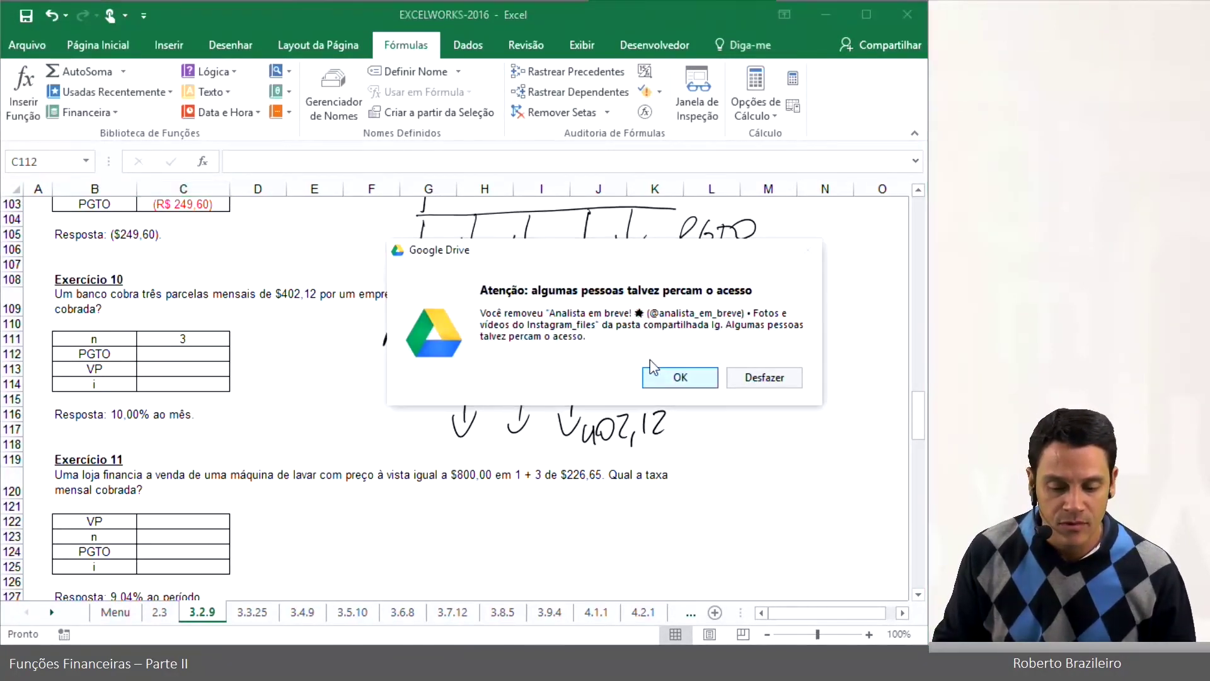
left_click(180, 340)
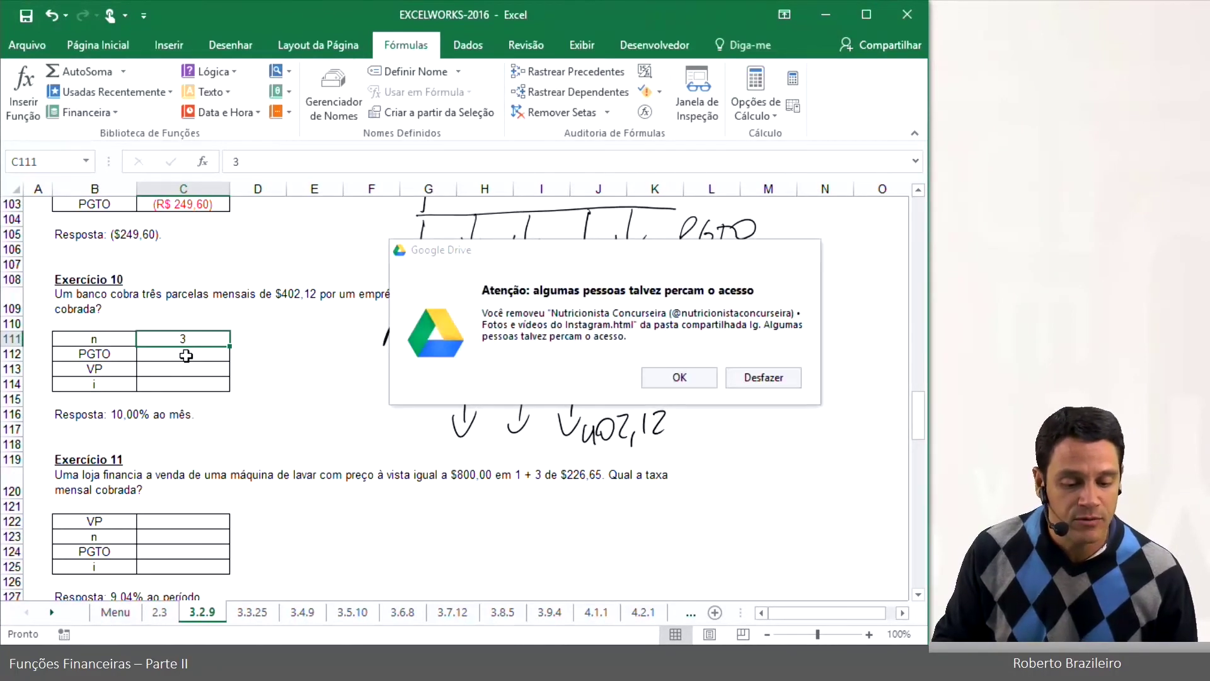
left_click(696, 383)
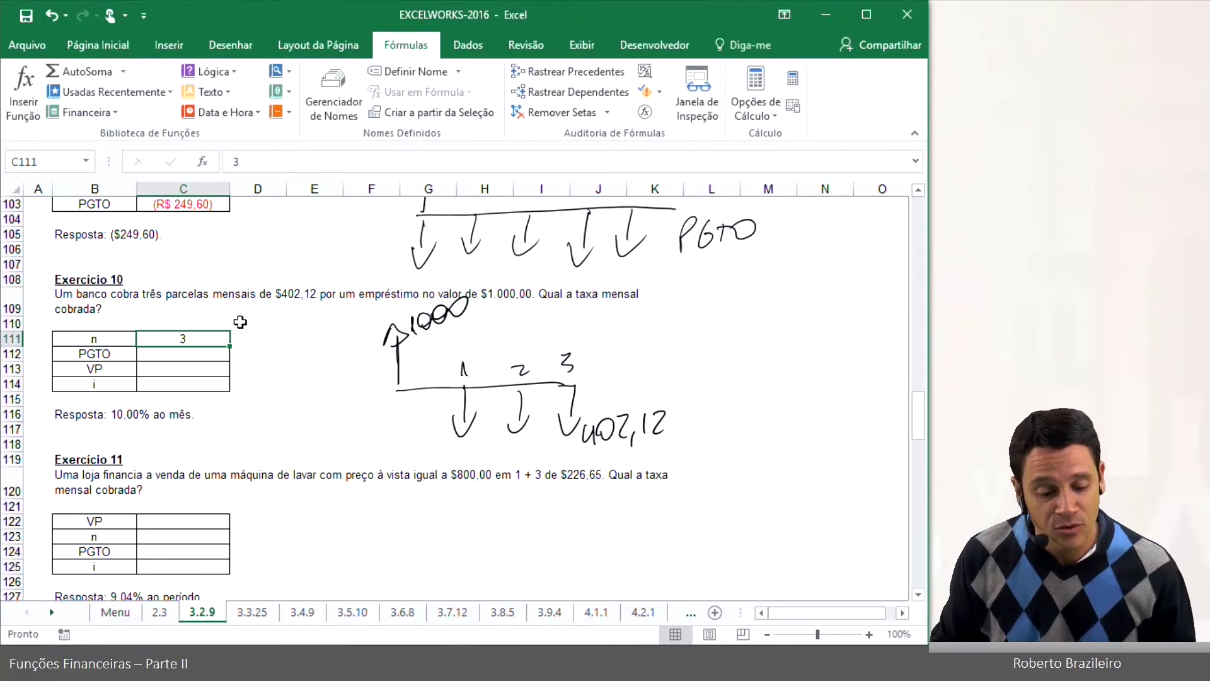
Step: Fill in Exercício 10's PGTO as -402,12 and VP as 1000
left_click(188, 355)
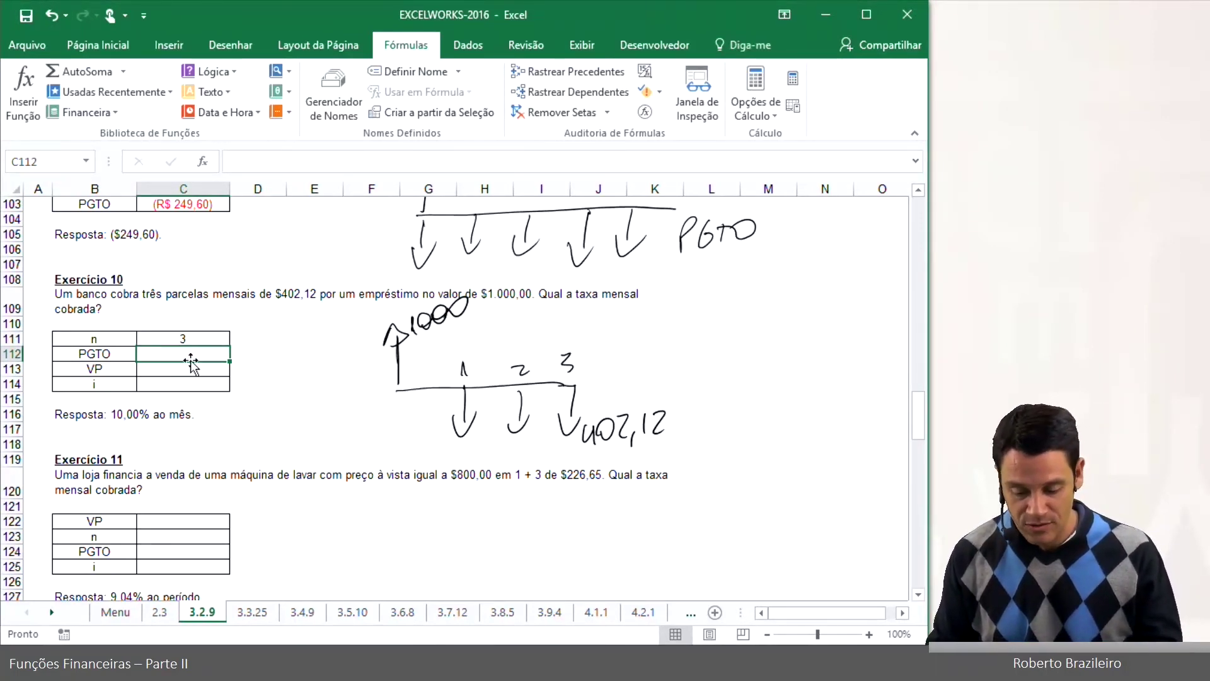
type("-4")
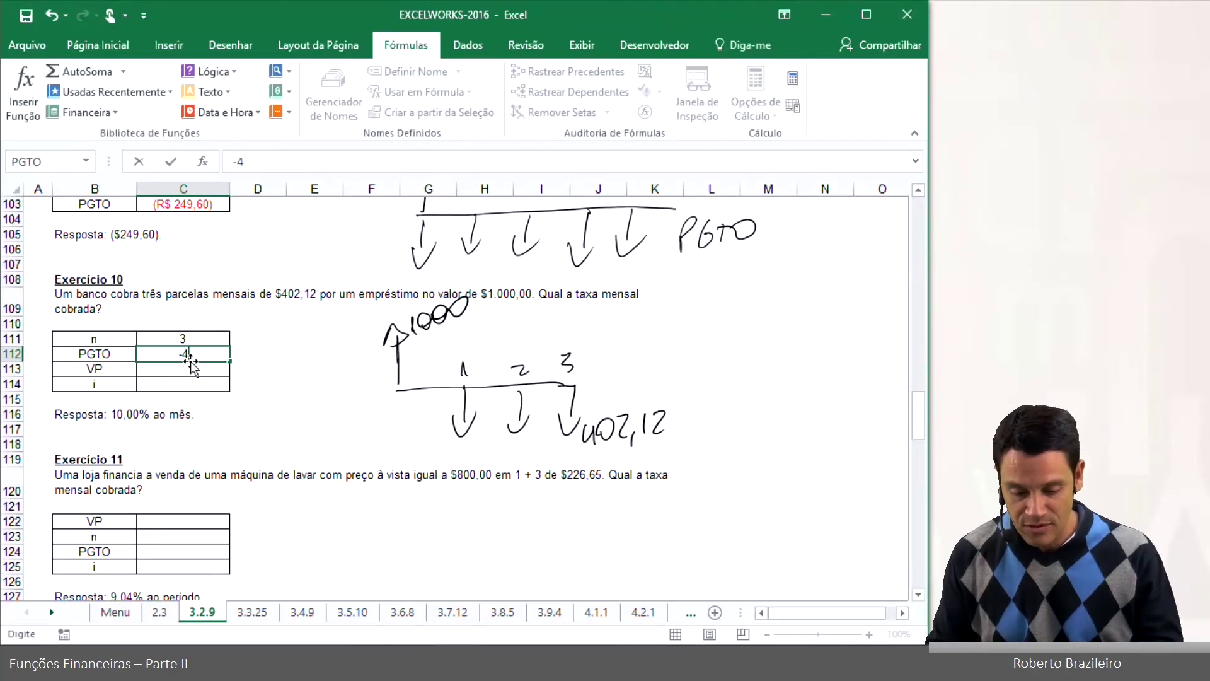
type("02,12")
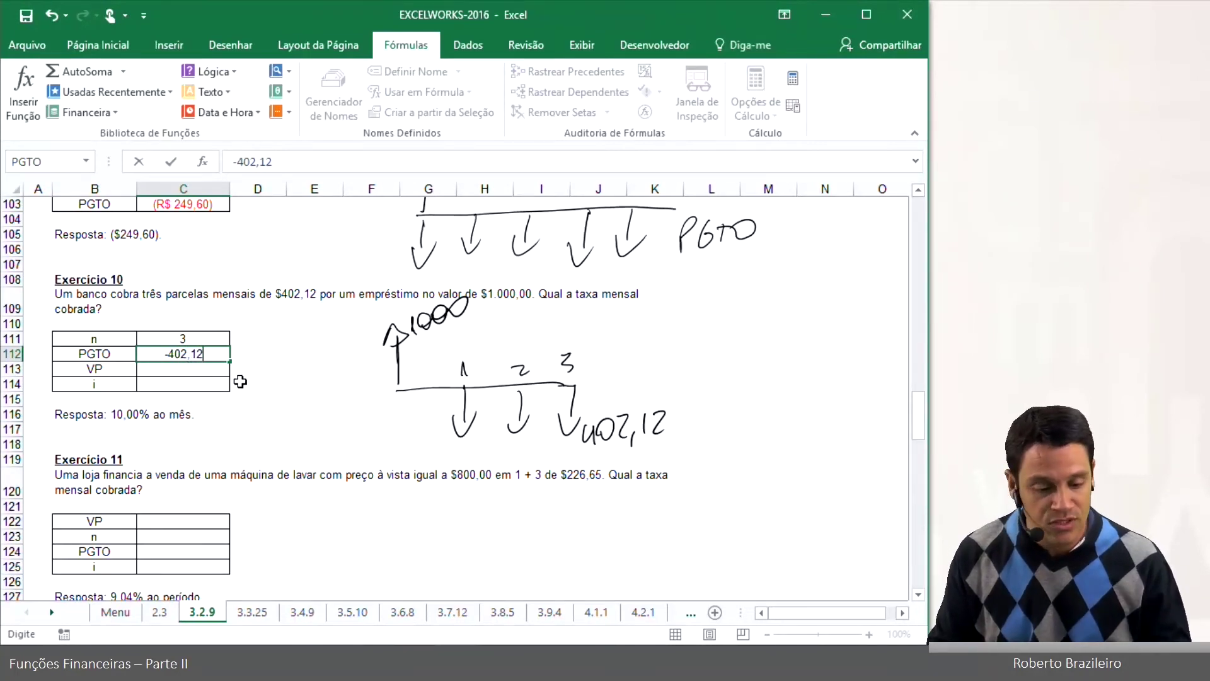
key("Return")
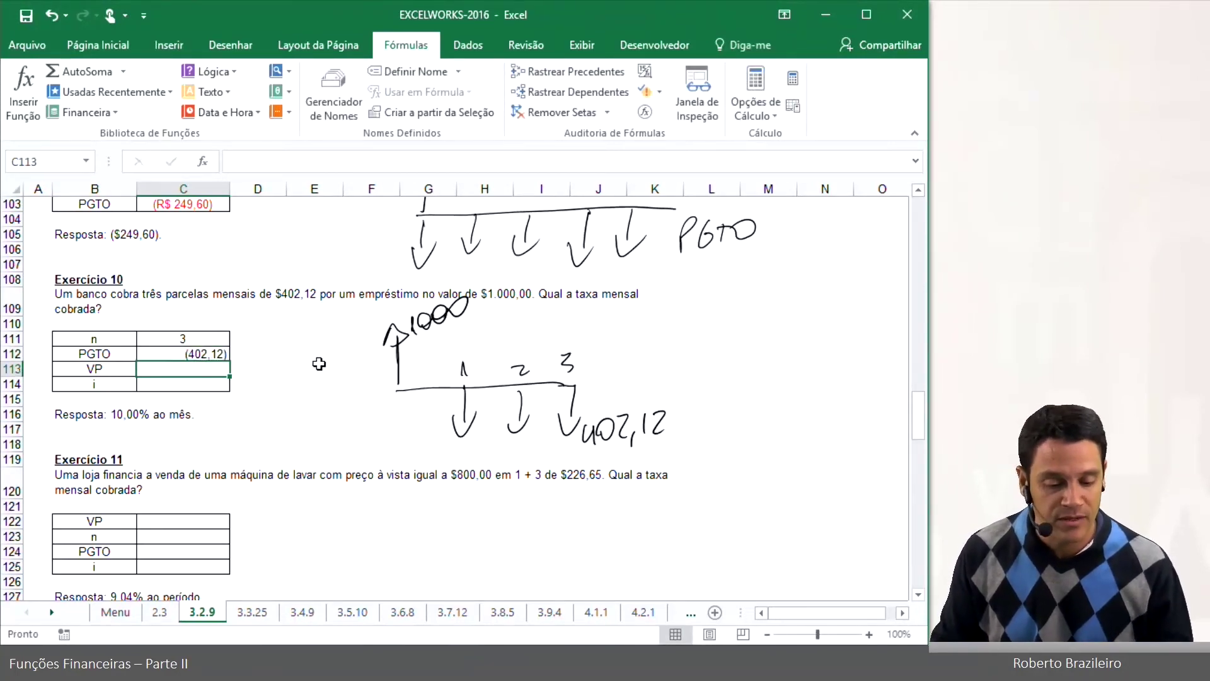
type("1000")
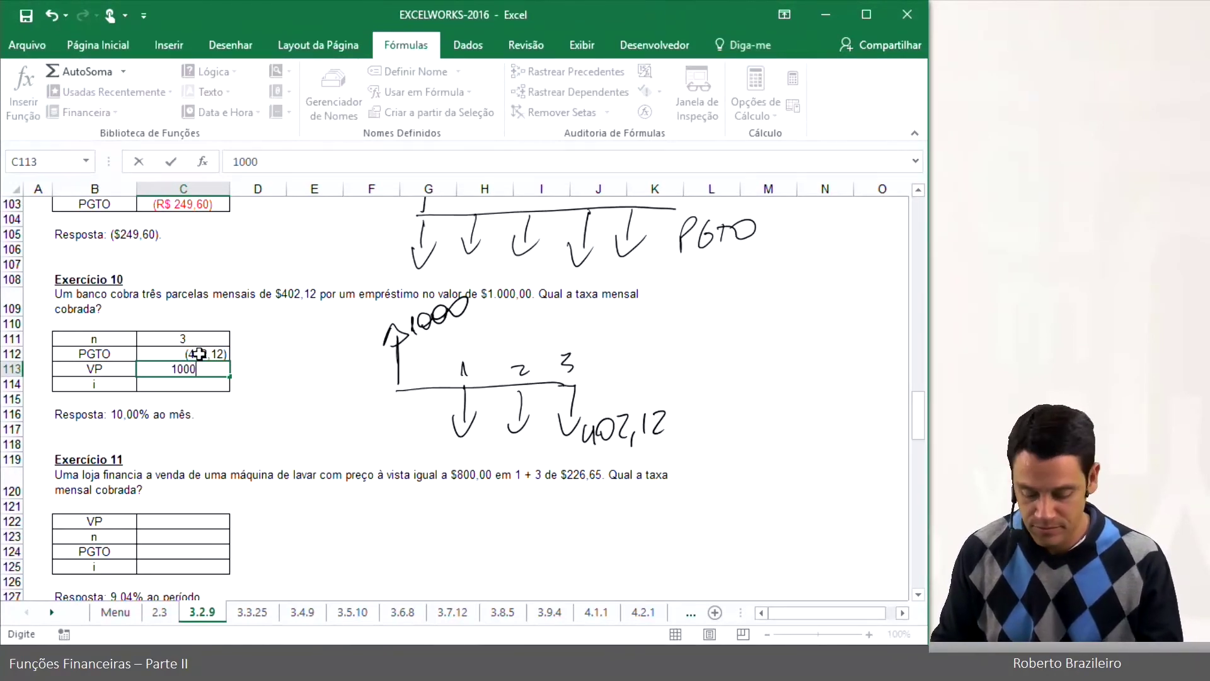
key("Return")
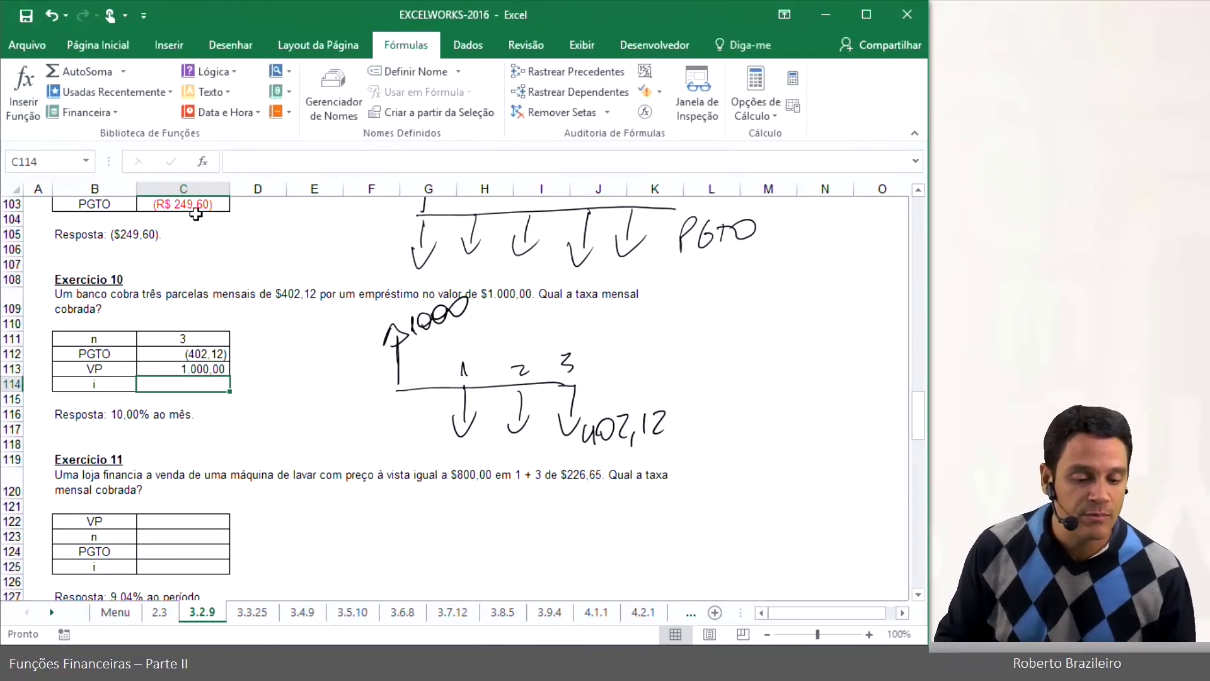
Step: Calculate Exercício 10's rate in C114 with the TAXA function, using Nper C111, Pgto C112, Vp C113 and Tipo 0, leaving Vf empty
left_click(95, 113)
scroll(117, 240, "down", 8)
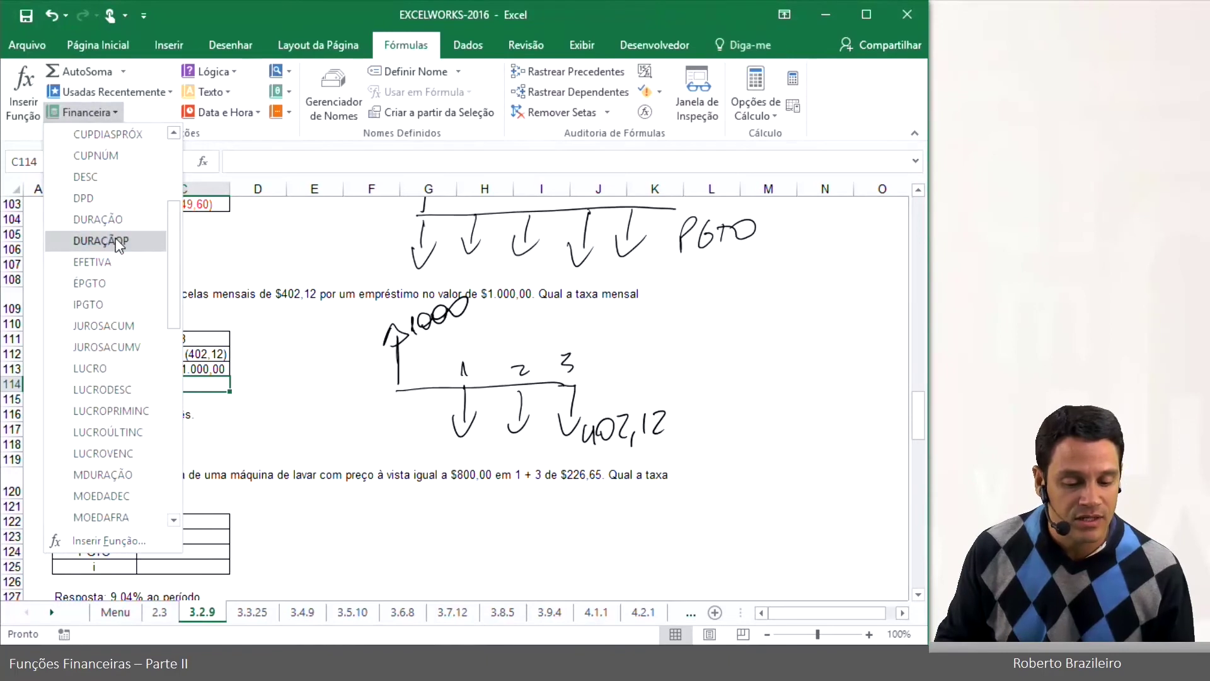
scroll(115, 255, "down", 3)
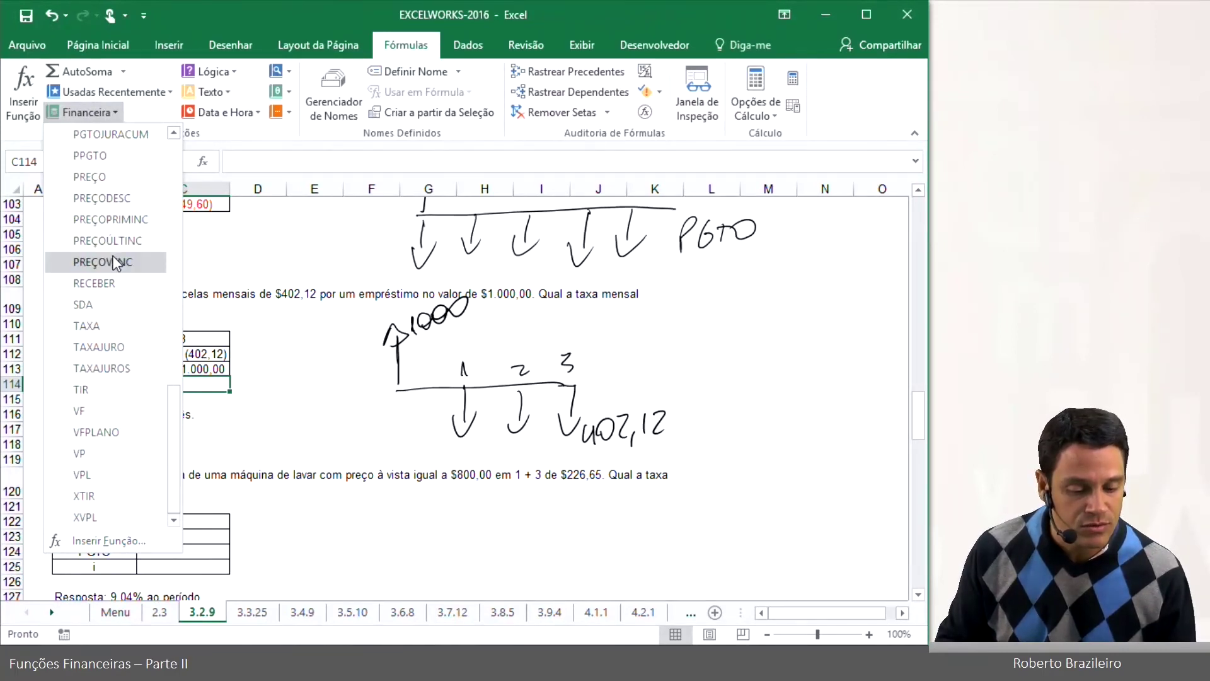
left_click(100, 324)
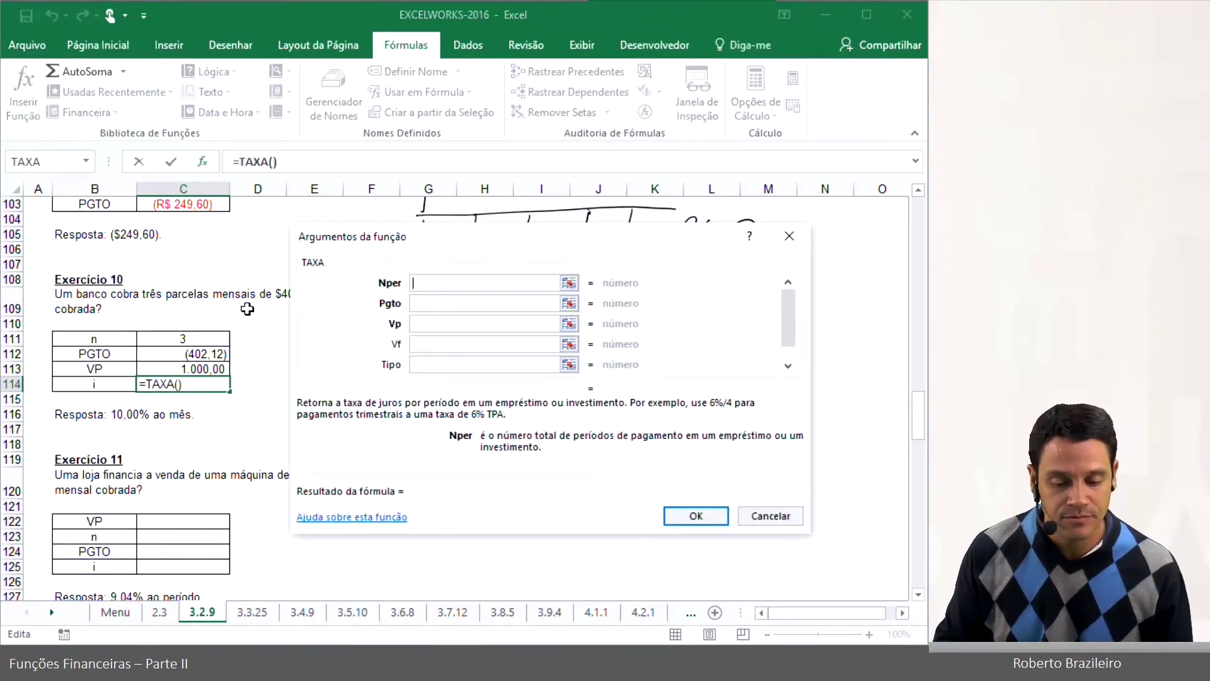
left_click(202, 330)
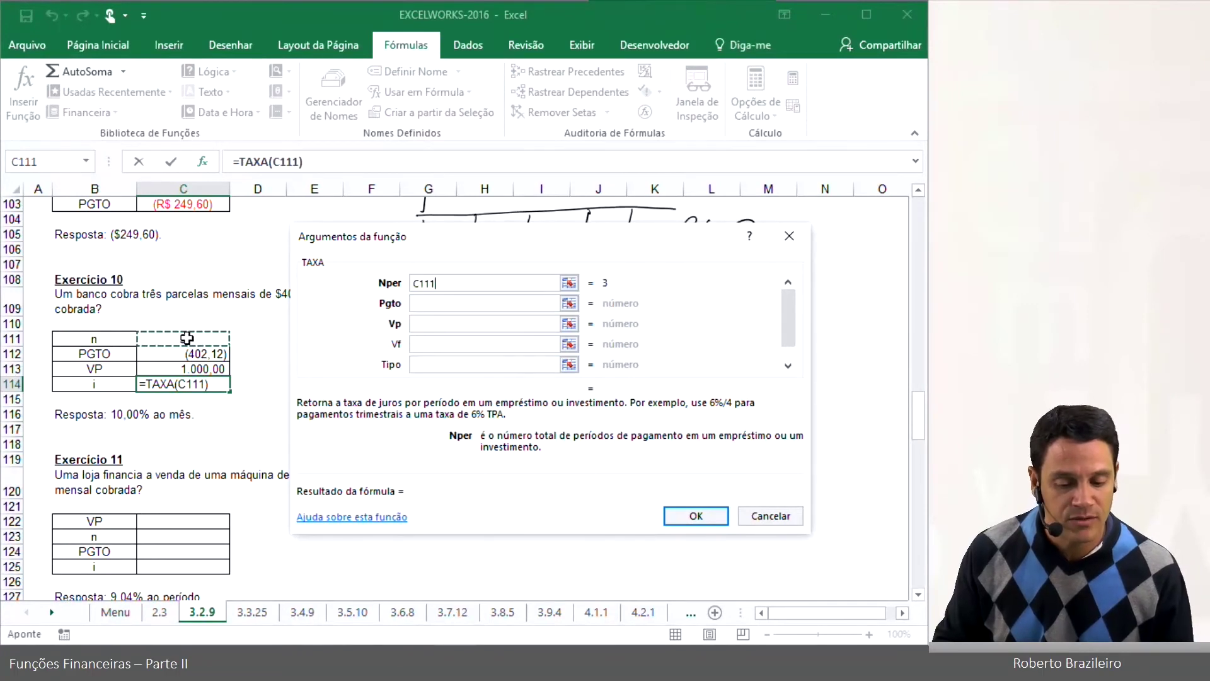
left_click(414, 303)
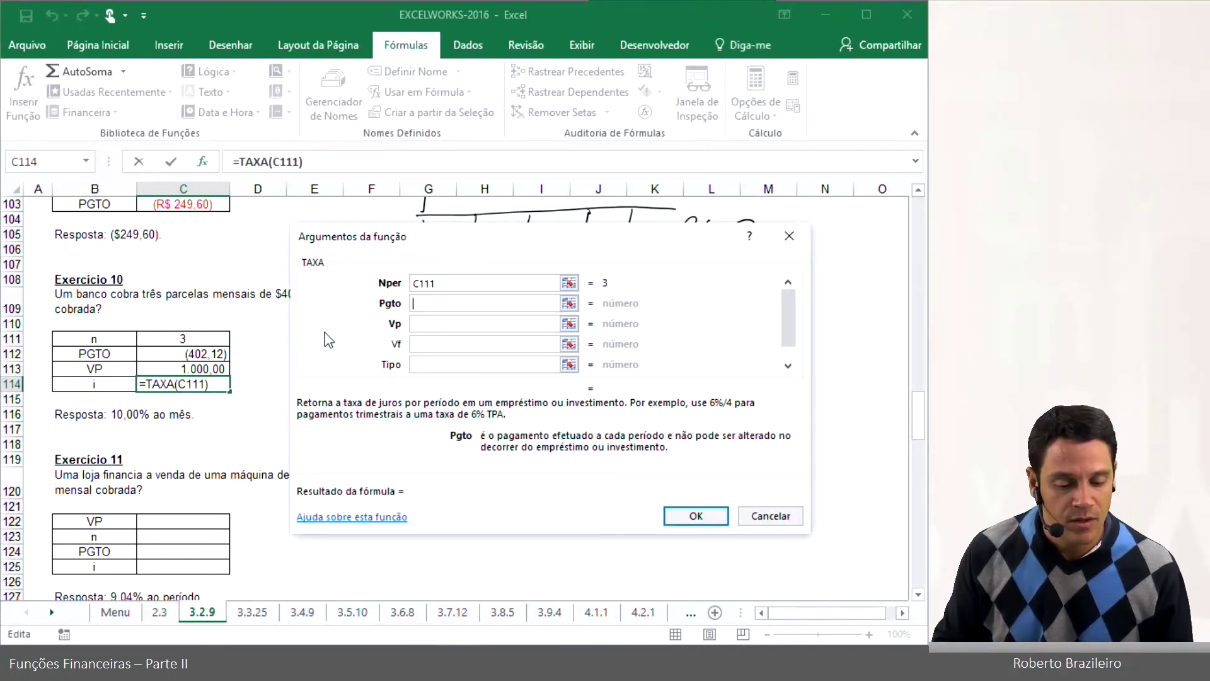
left_click(221, 352)
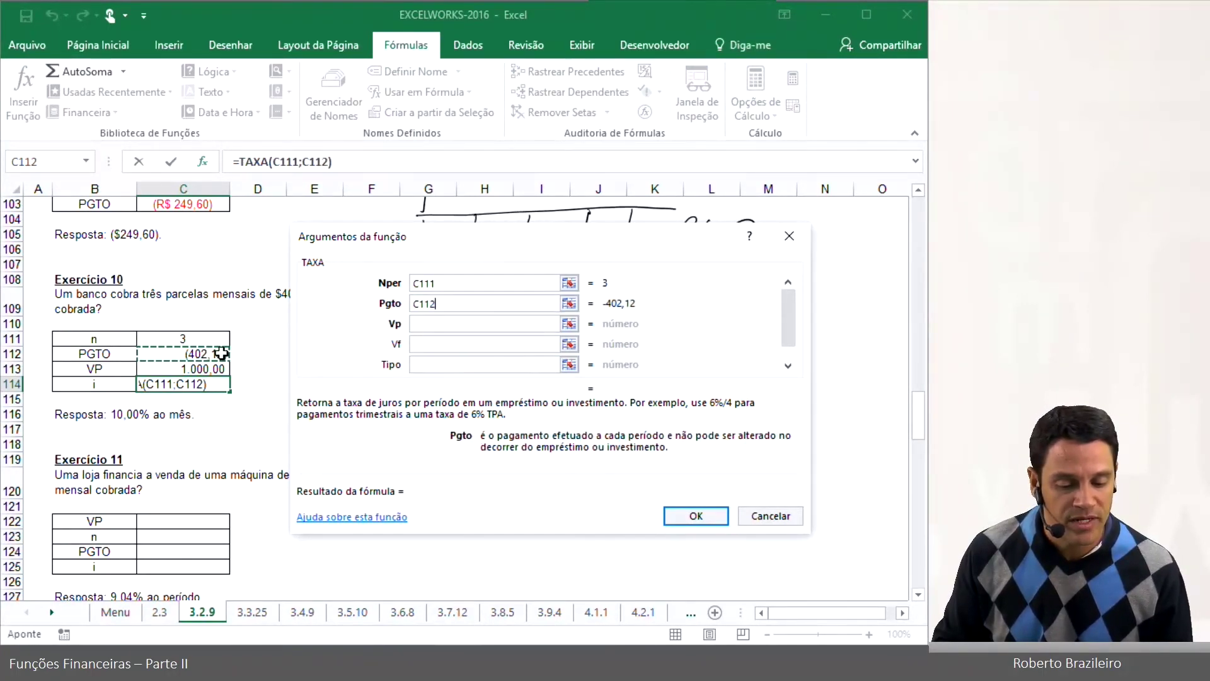
left_click(423, 324)
left_click(201, 368)
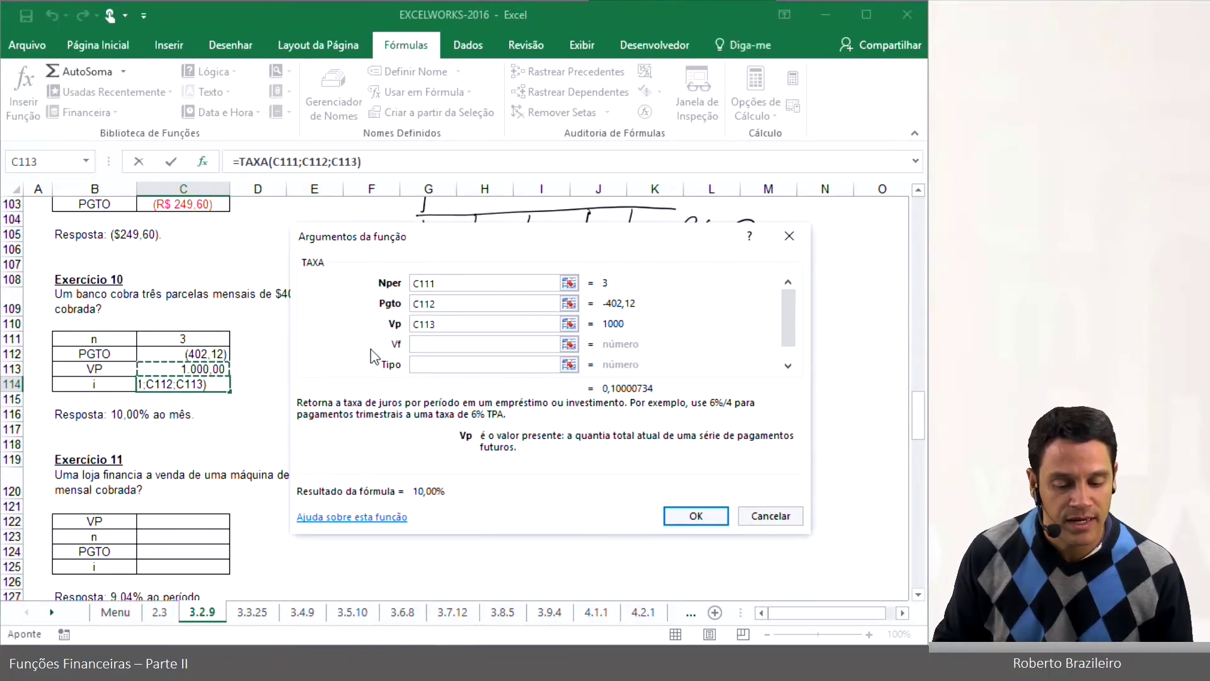
left_click(417, 363)
type("0")
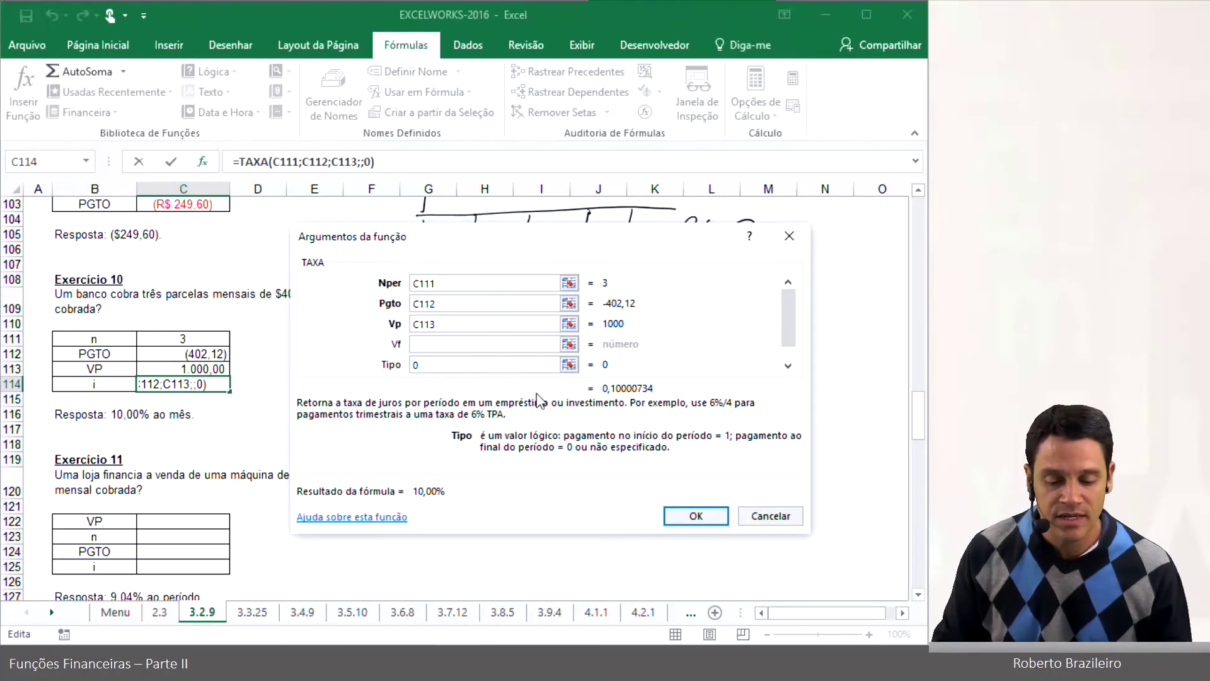
left_click(690, 518)
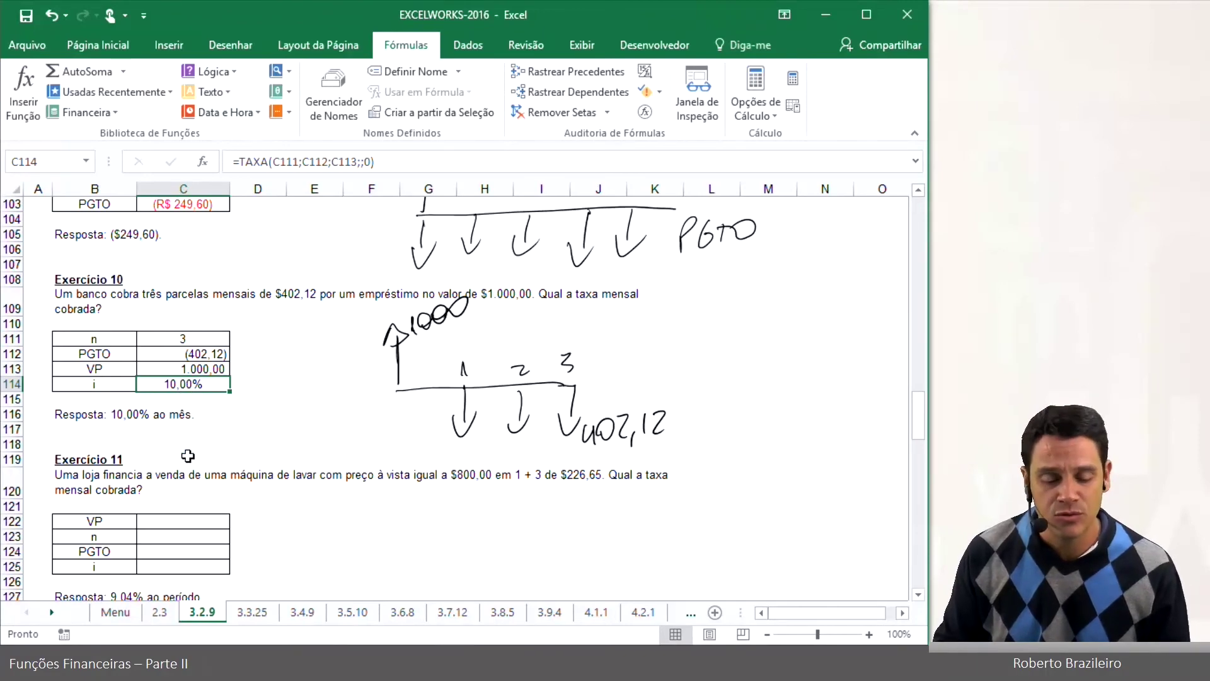
Step: Sketch Exercício 11's cash flow beside its table, with 800 coming in and four outgoing instalments from time zero labelled 226,65
scroll(288, 377, "down", 4)
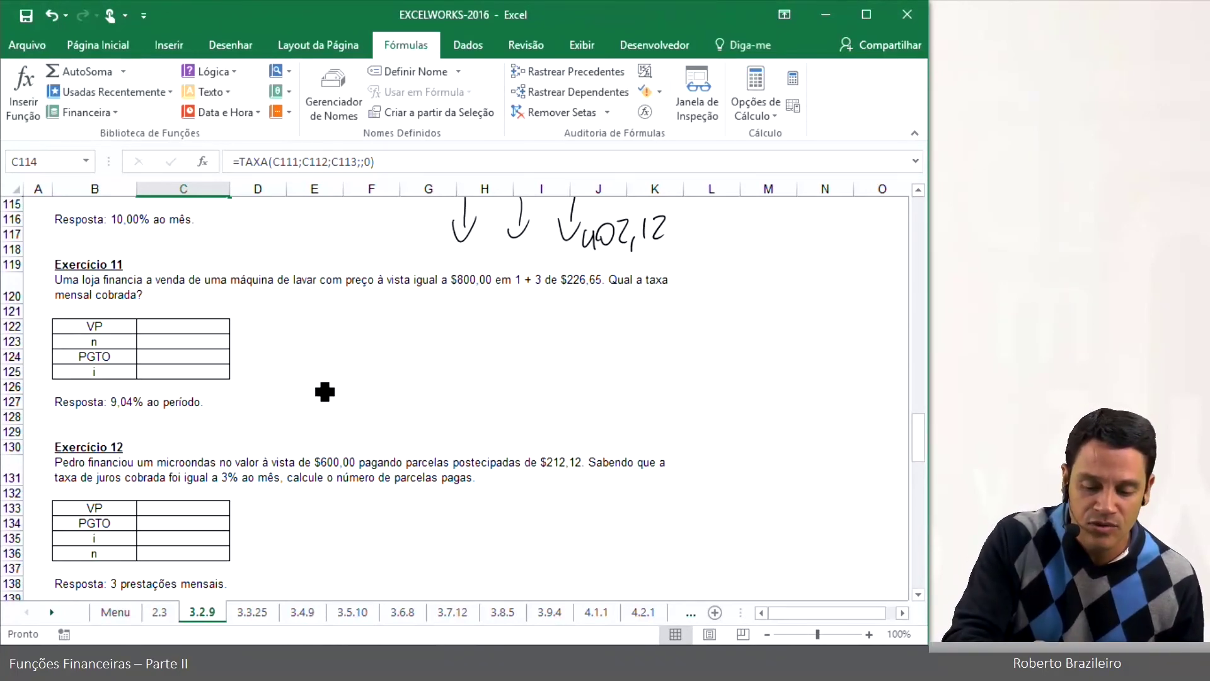
mouse_move(404, 361)
left_mouse_down()
mouse_move(414, 322)
mouse_move(354, 350)
left_mouse_up()
mouse_move(369, 315)
left_mouse_down()
mouse_move(367, 334)
mouse_move(378, 321)
left_mouse_up()
left_click_drag(401, 361, 592, 351)
left_click_drag(390, 399, 414, 399)
left_click_drag(468, 356, 467, 391)
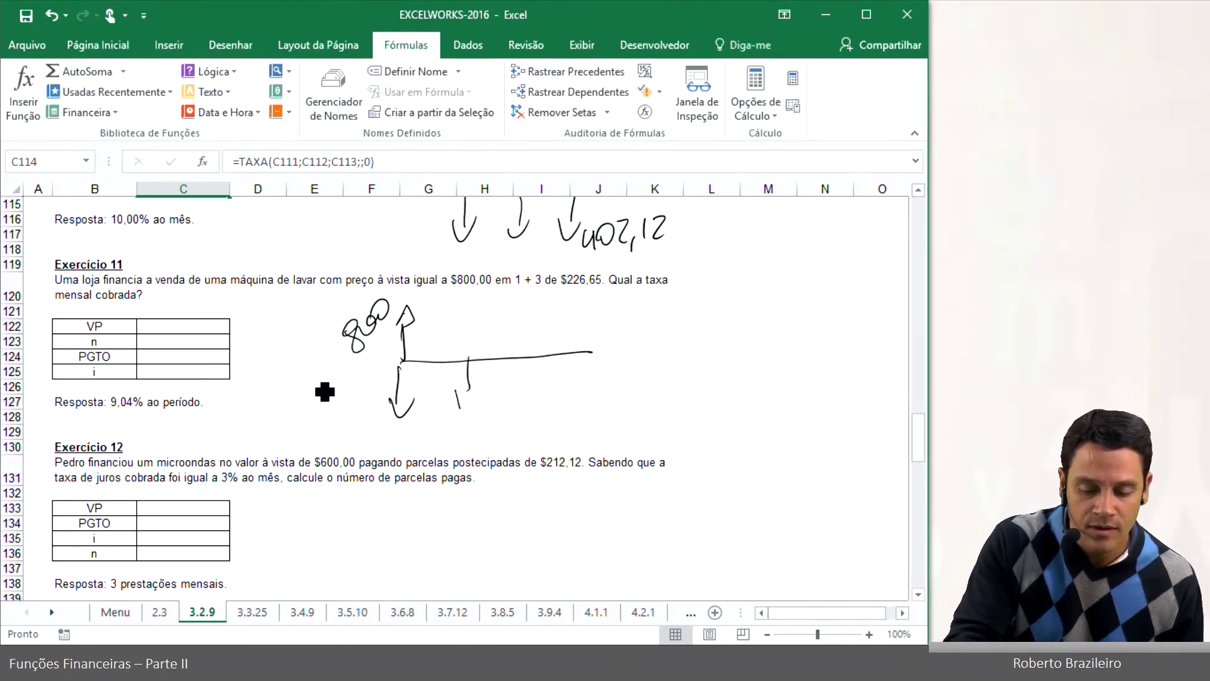
mouse_move(443, 448)
left_mouse_down()
mouse_move(567, 425)
mouse_move(601, 401)
left_mouse_up()
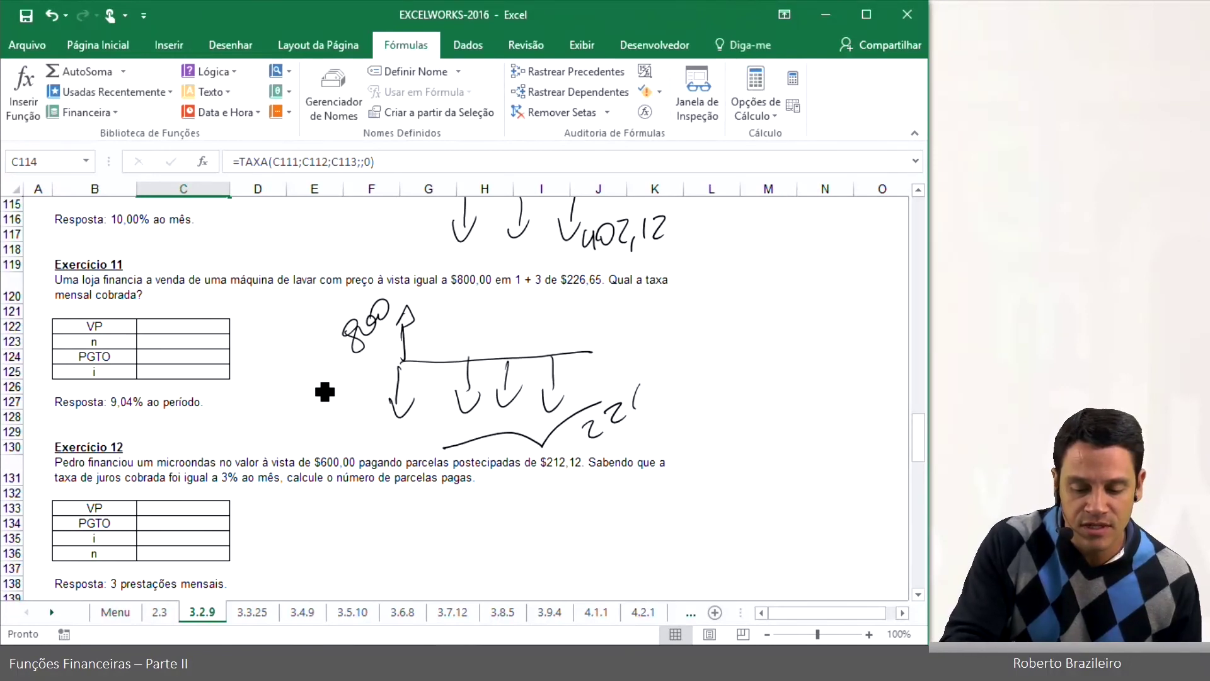
mouse_move(672, 371)
left_mouse_down()
mouse_move(669, 394)
mouse_move(686, 394)
left_mouse_up()
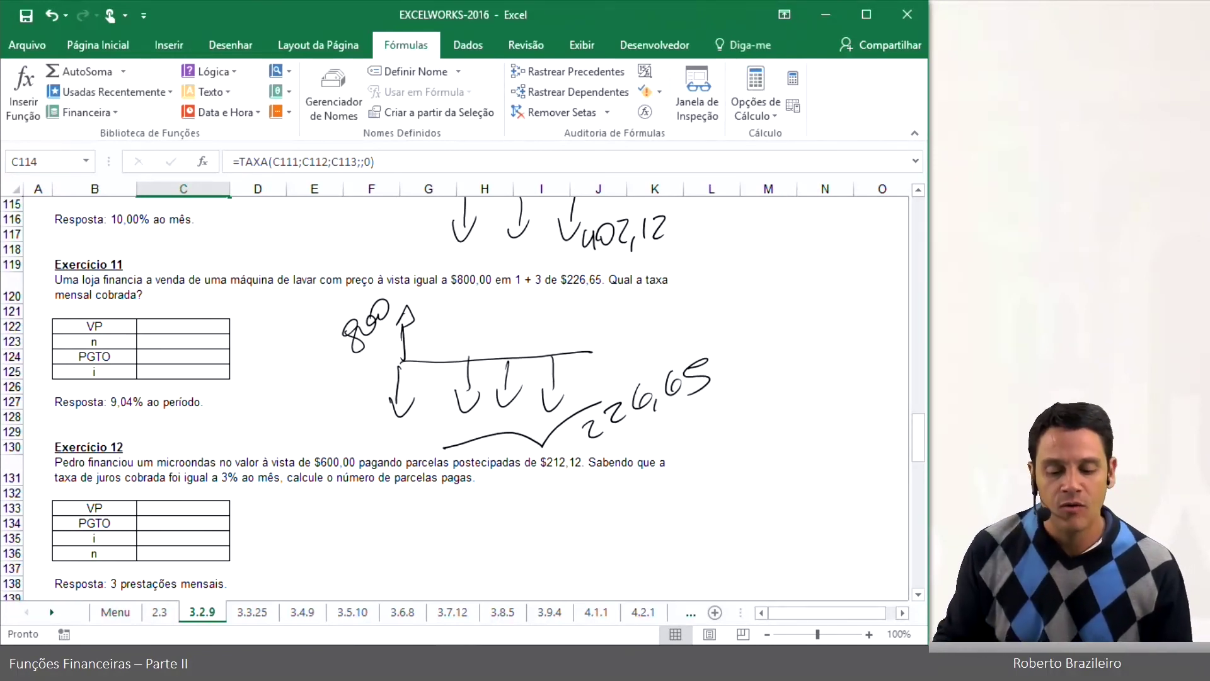
Step: Fill in Exercício 11's table with VP 800, n 4 and PGTO -226,65
left_click(208, 327)
type("800")
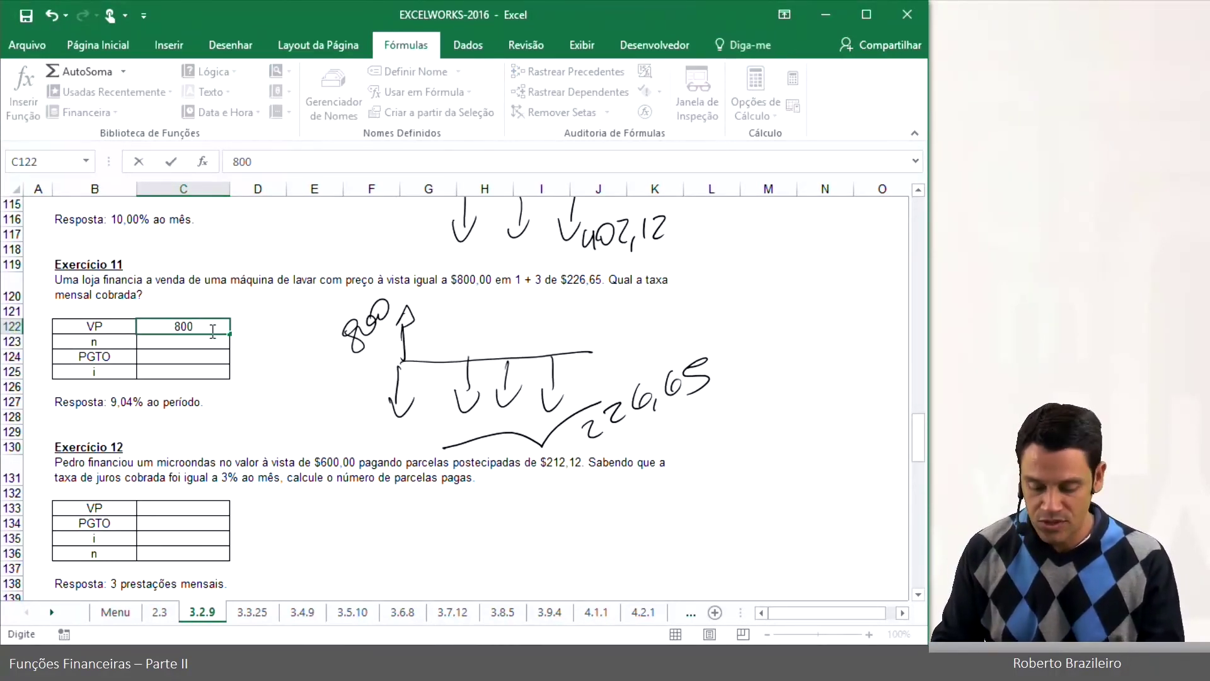
key("Return")
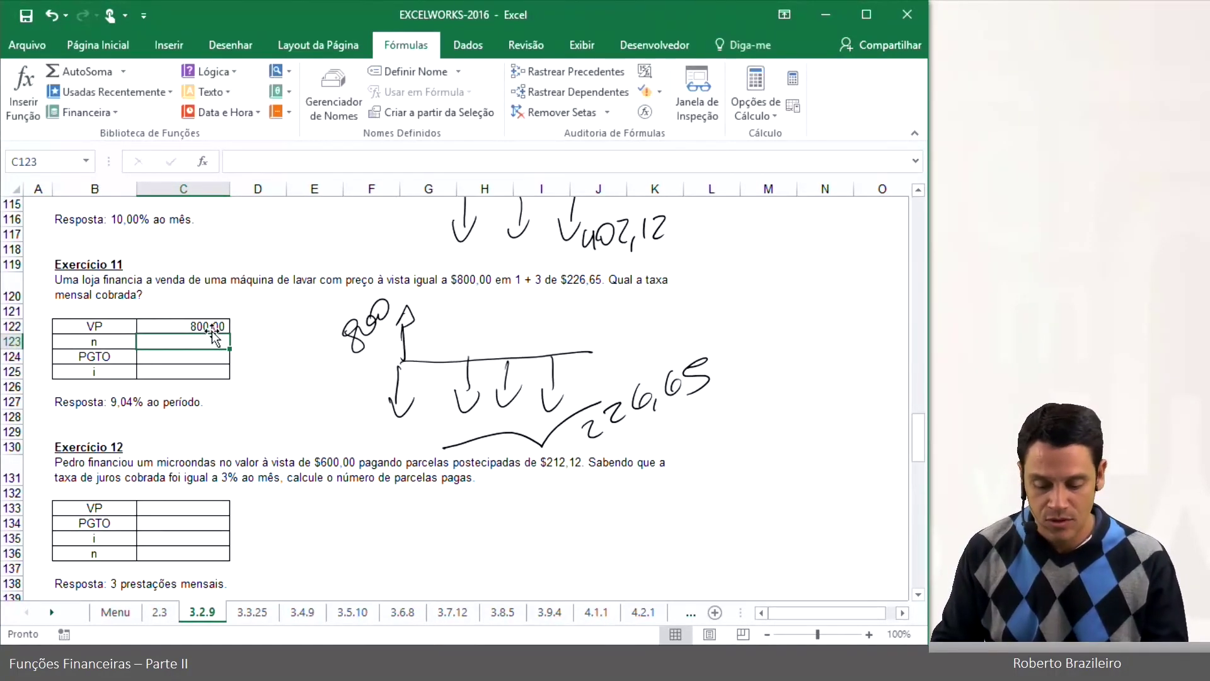
type("4")
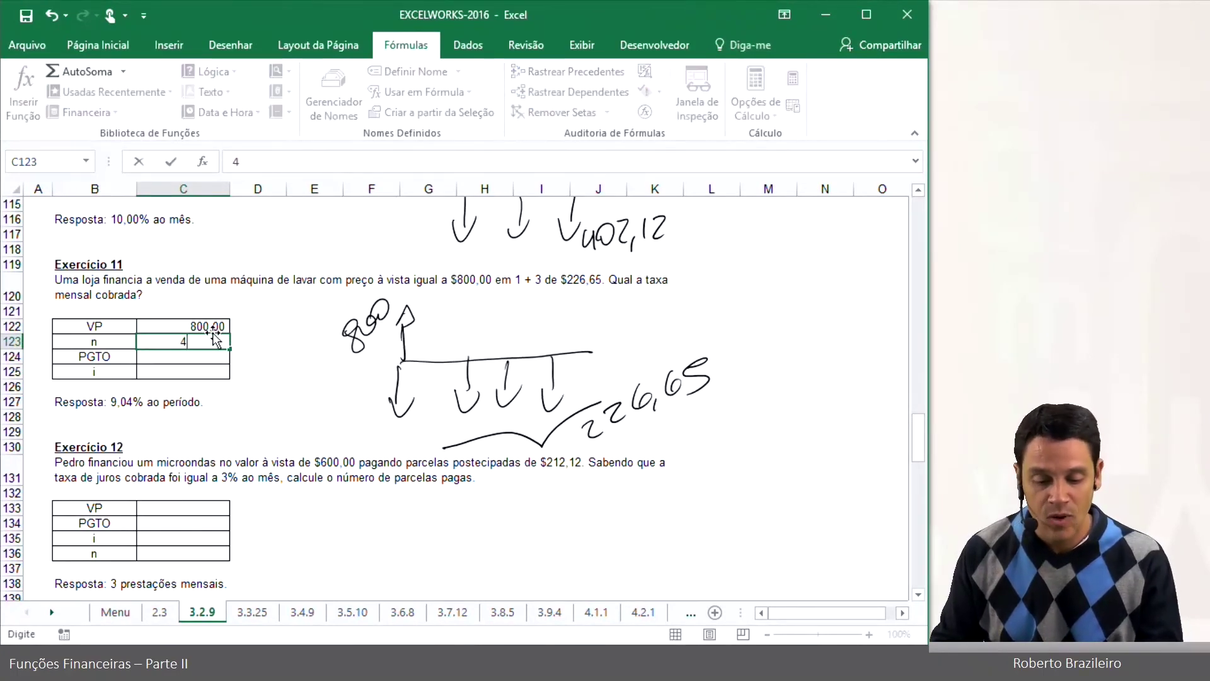
key("Return")
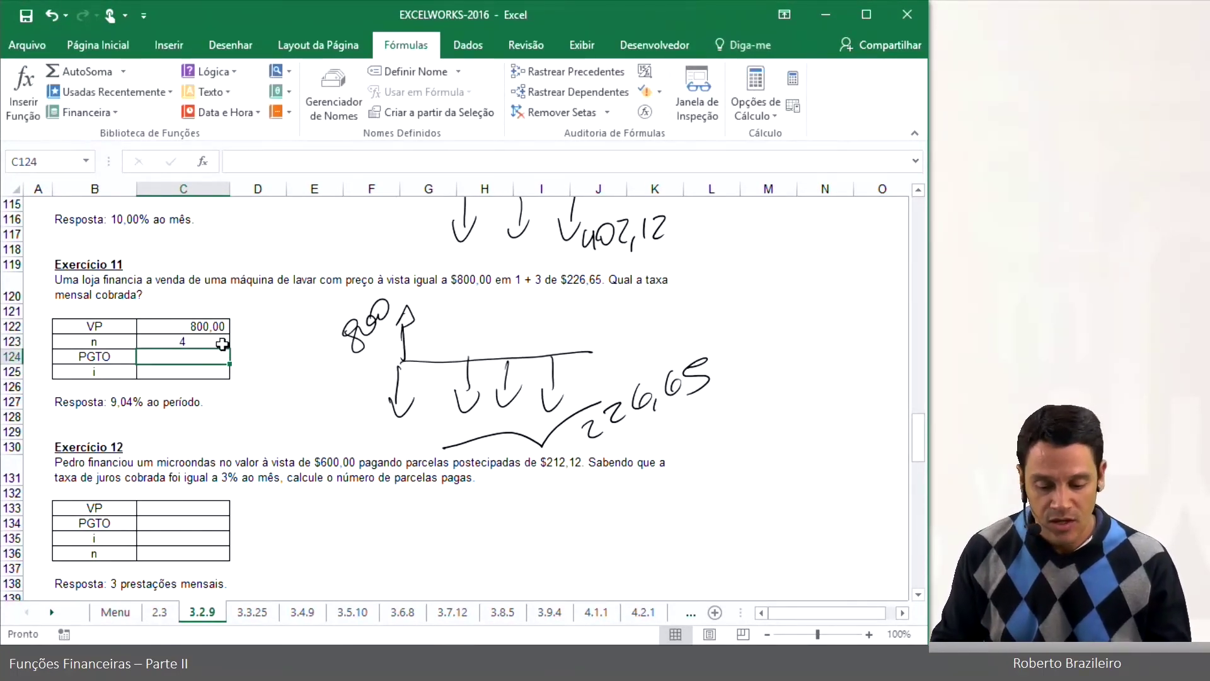
type("-")
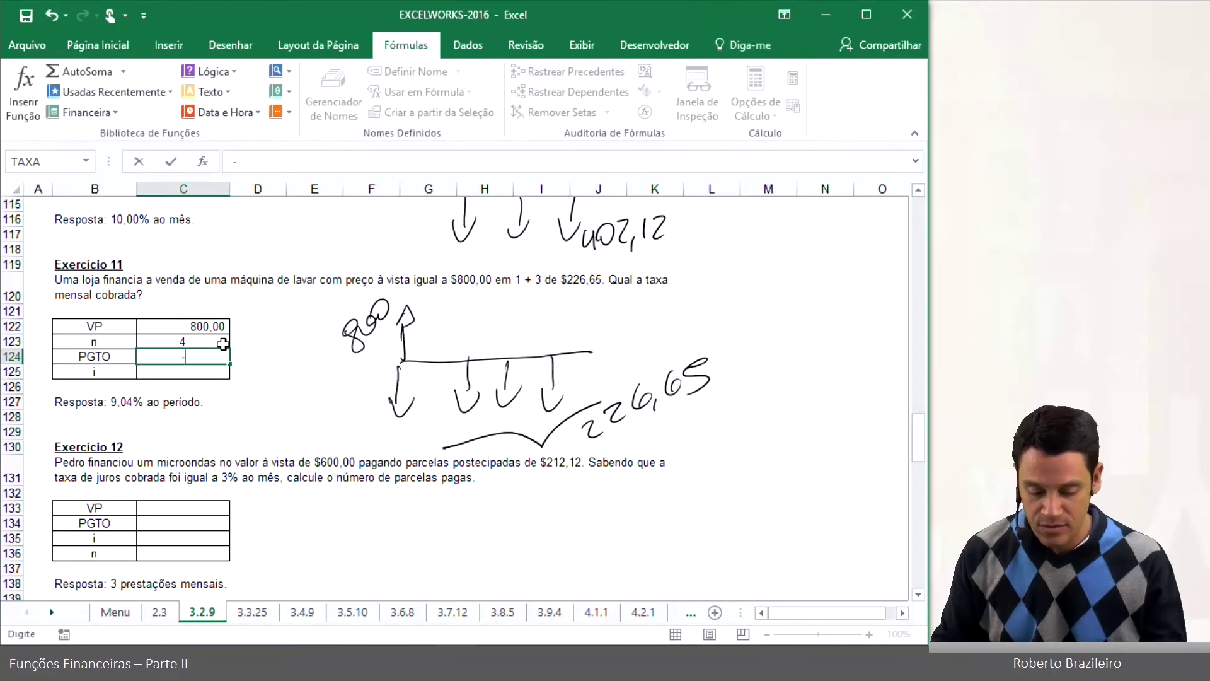
type("226")
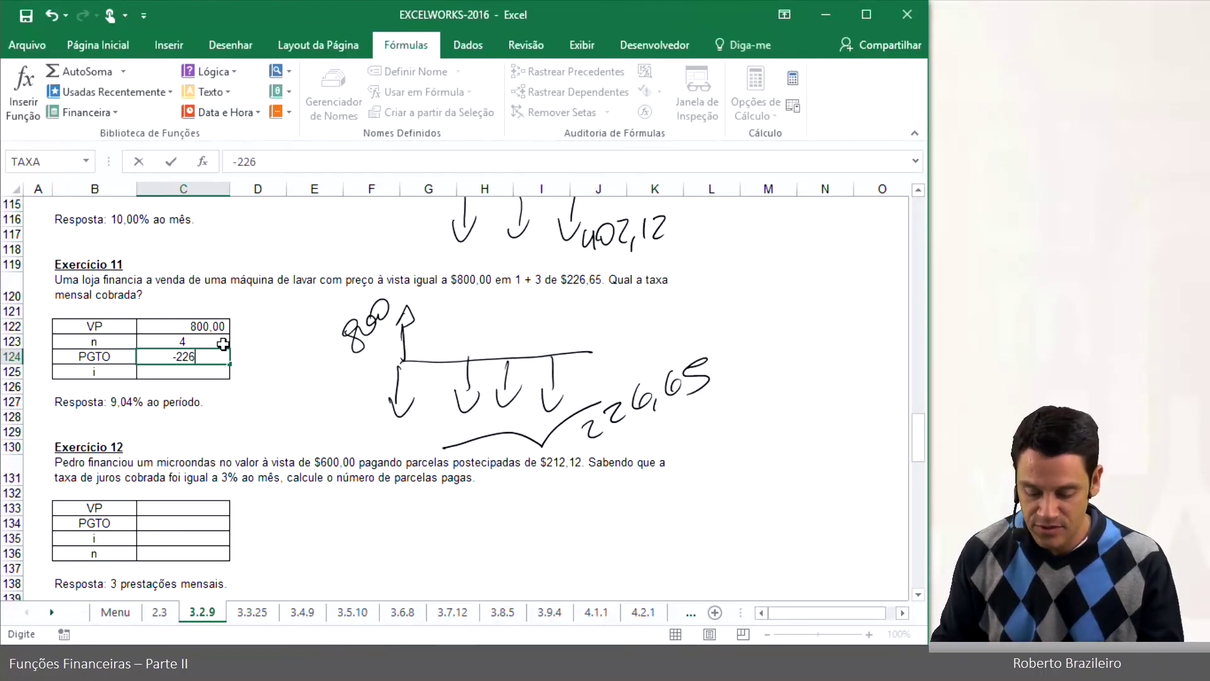
type(",65")
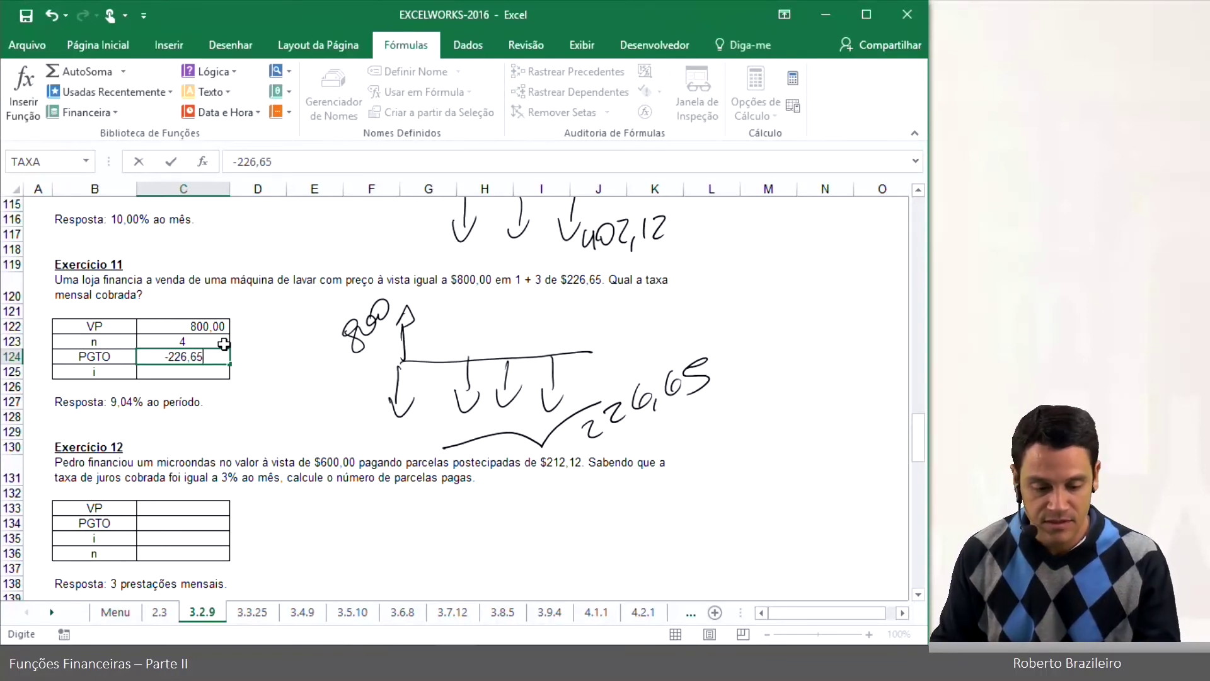
key("Return")
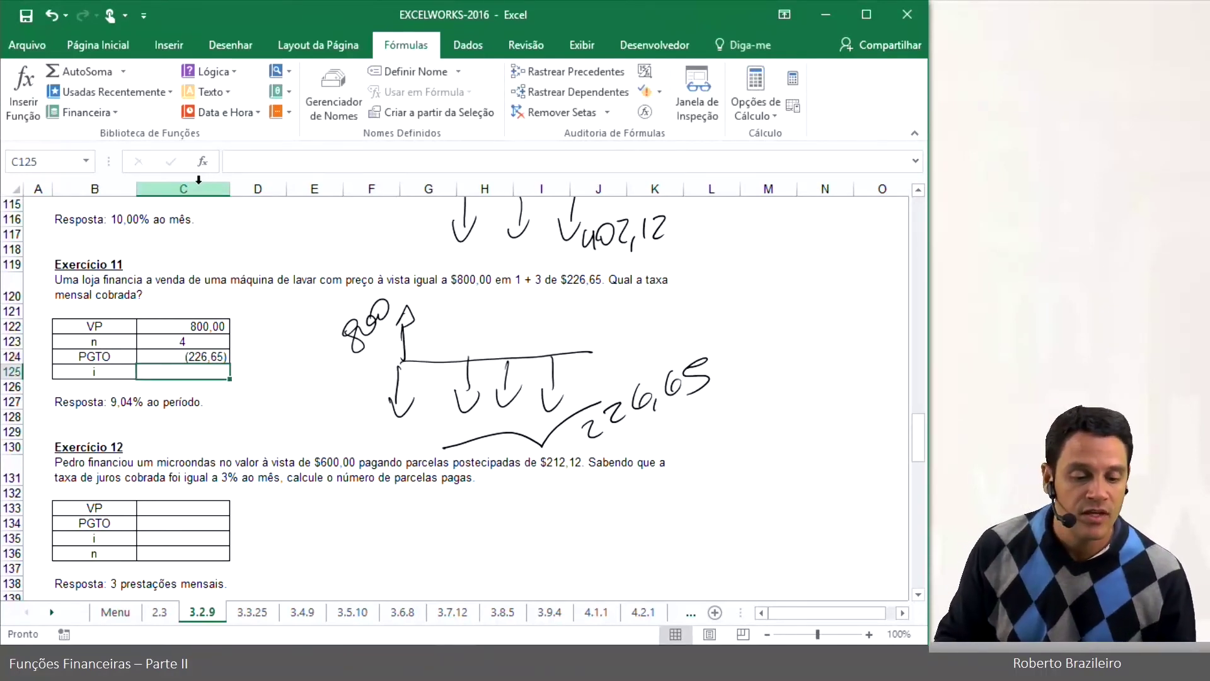
Step: Calculate Exercício 11's rate in C125 with the TAXA function, using Nper C123, Pgto C124, Vp C122 and Tipo 1, leaving Vf empty
left_click(99, 114)
scroll(107, 315, "down", 15)
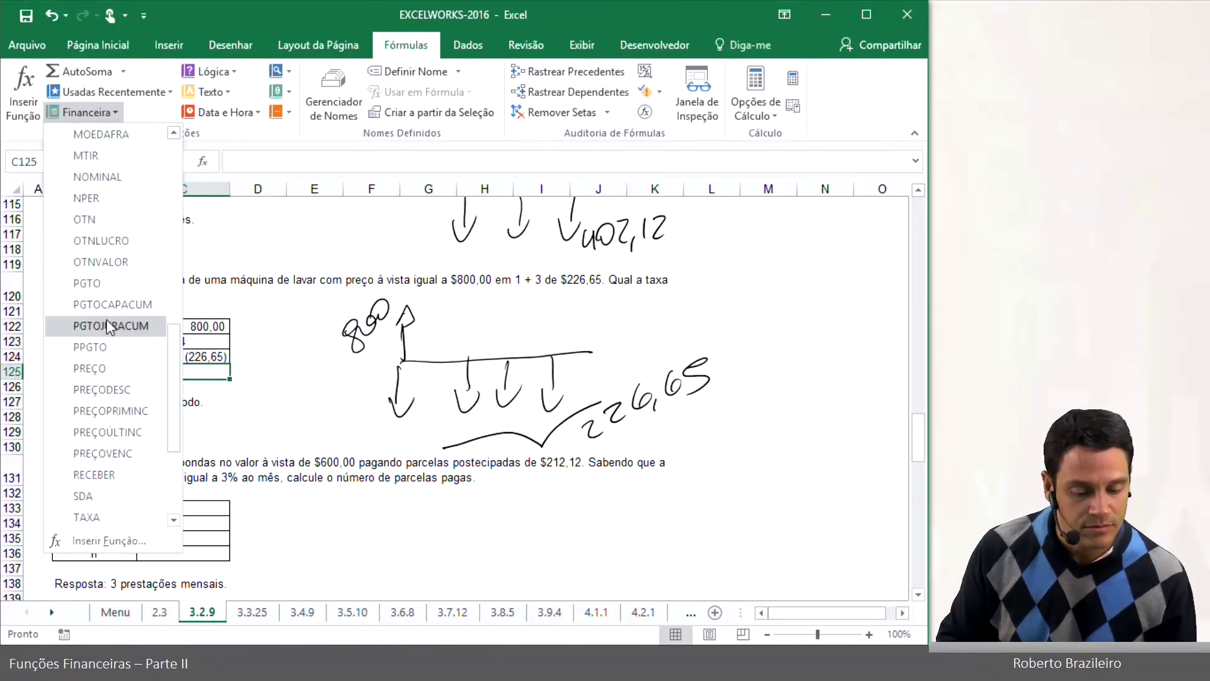
left_click(87, 389)
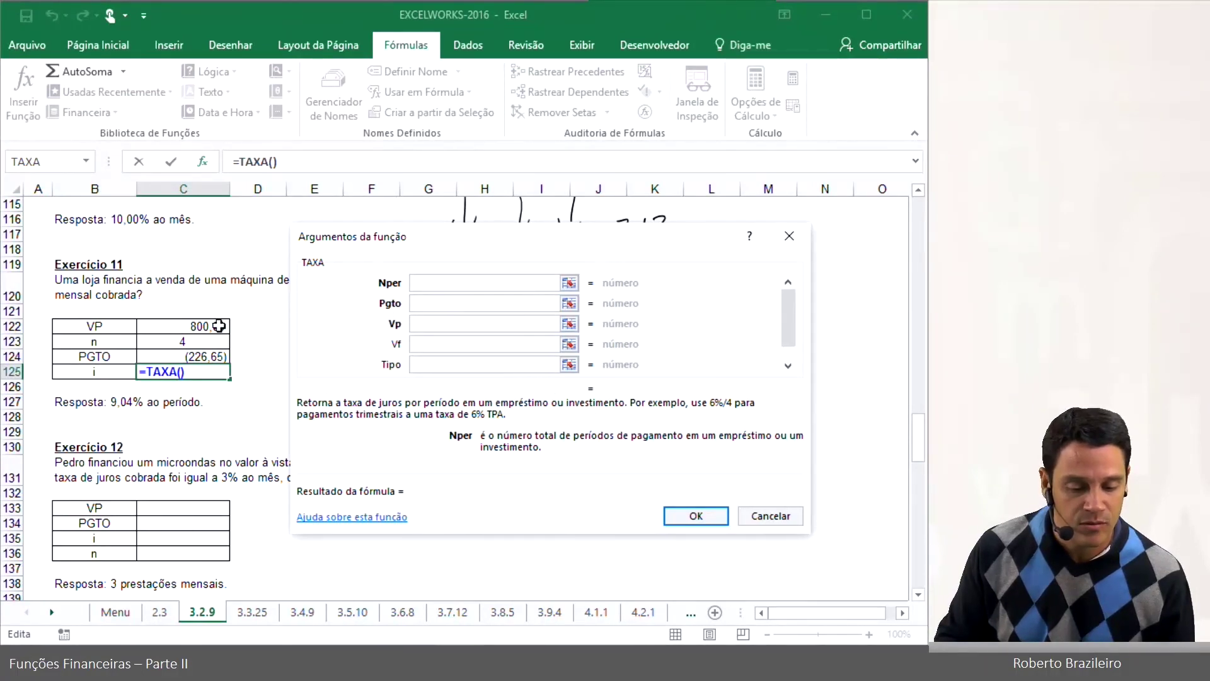
left_click(206, 341)
left_click(419, 304)
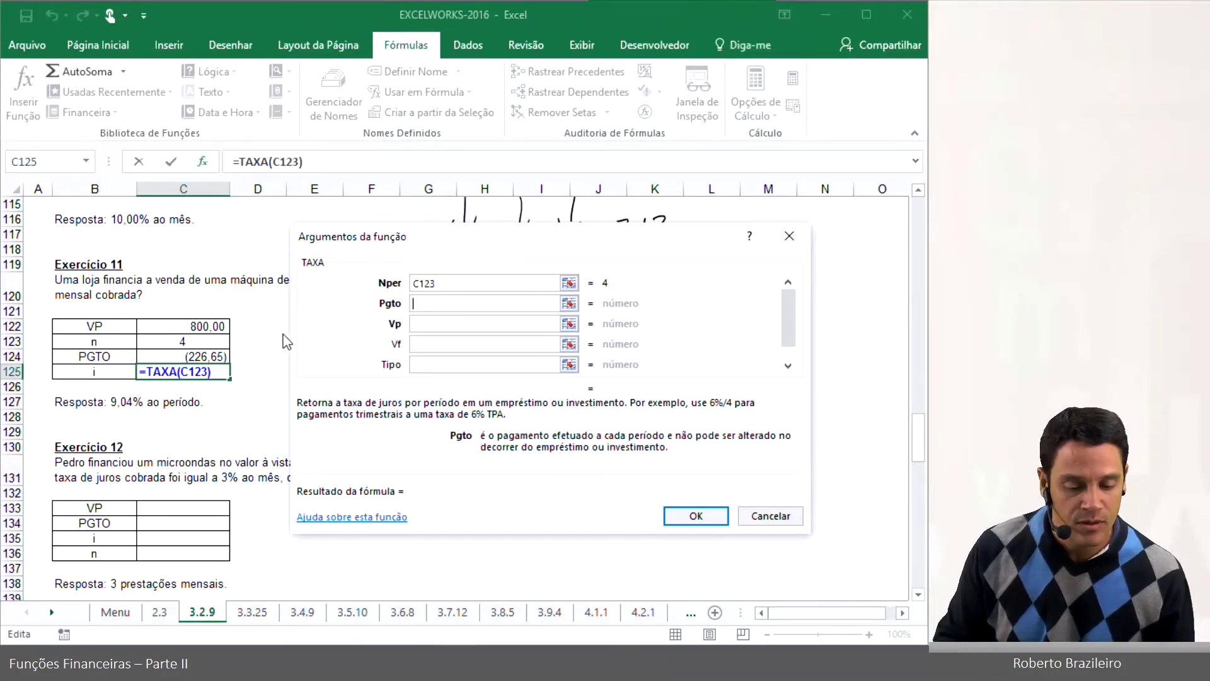
left_click(217, 354)
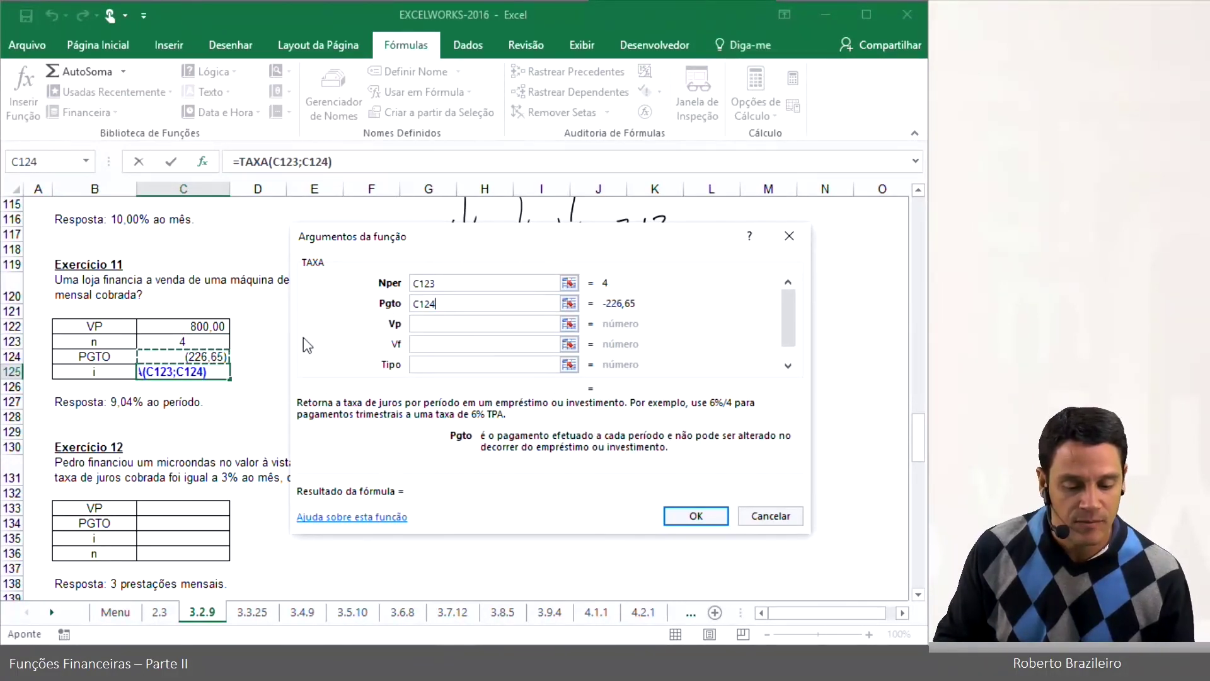
left_click(417, 322)
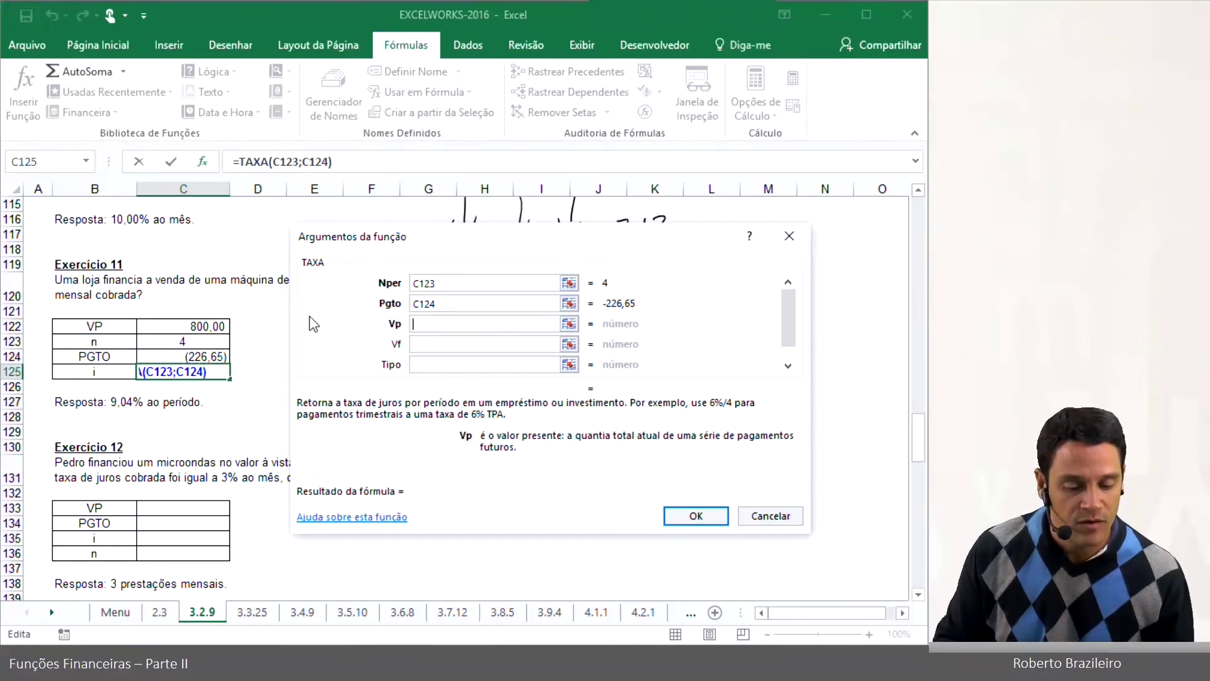
left_click(202, 326)
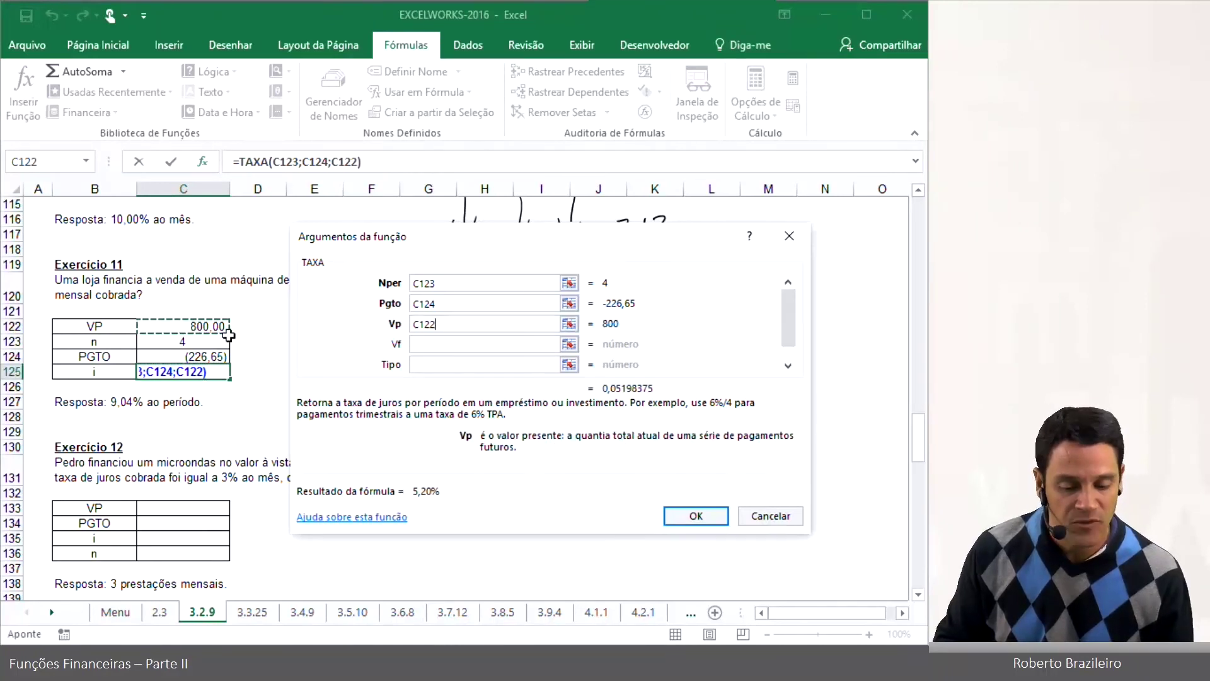
left_click(414, 364)
type("1")
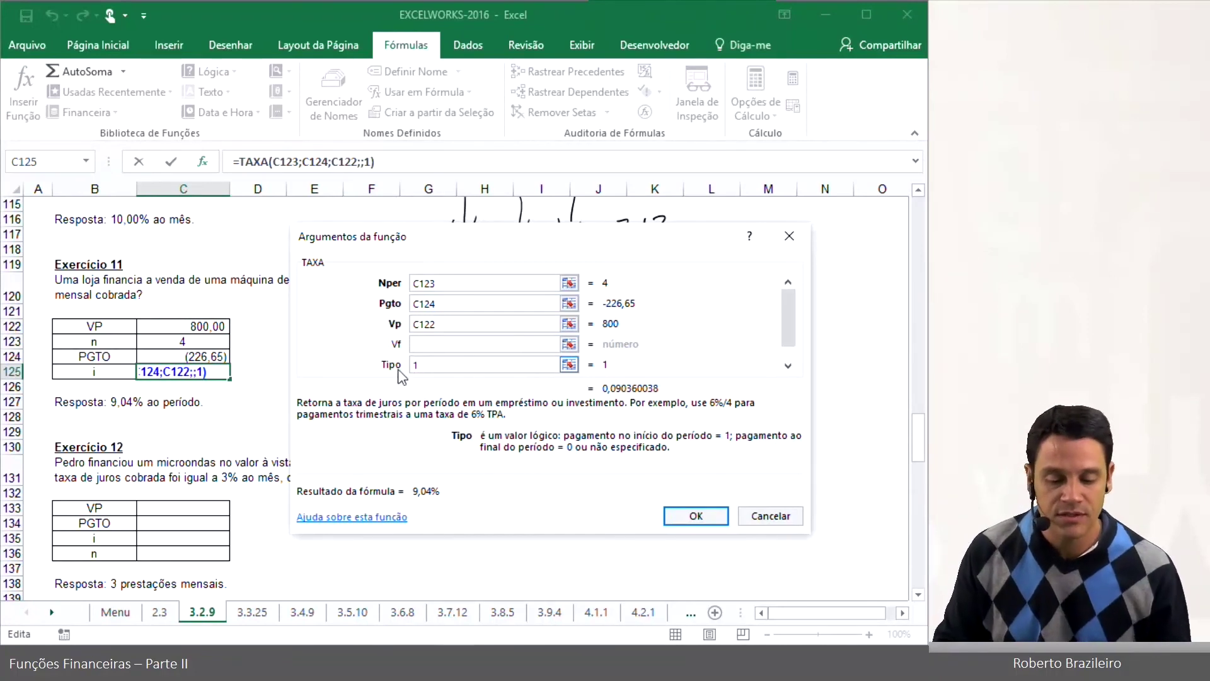
left_click(695, 516)
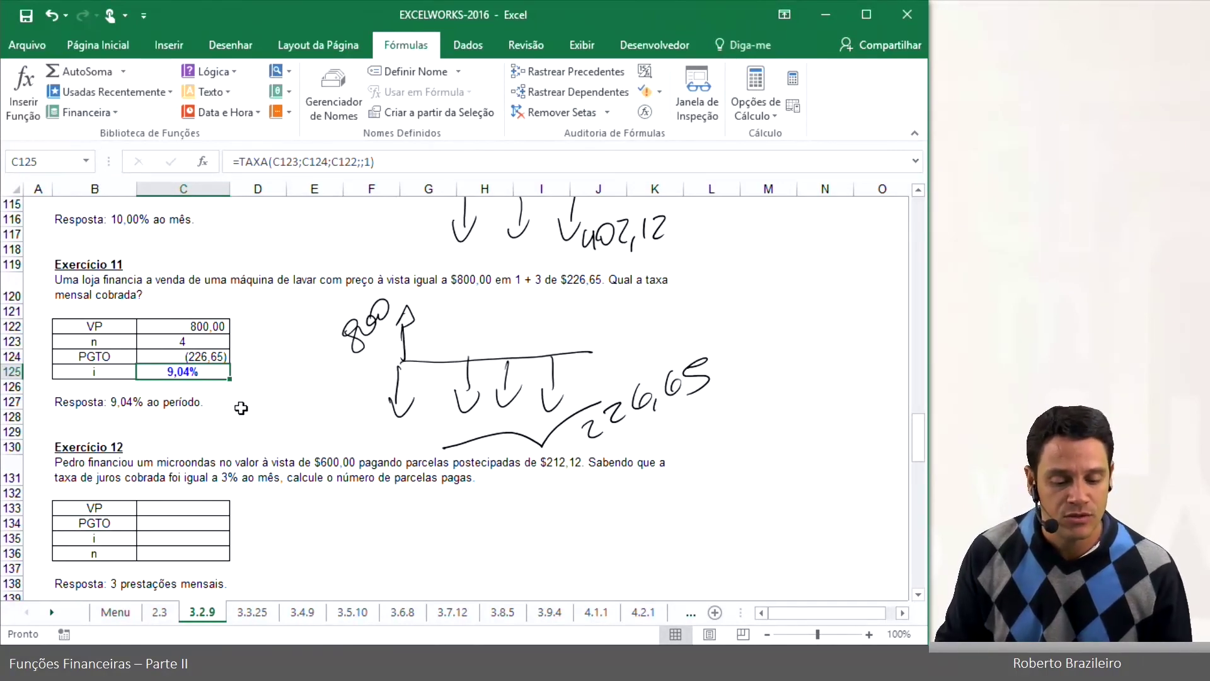
Step: Fill in Exercício 12's table with VP 600, PGTO -212,12 and i 3%
scroll(288, 400, "down", 3)
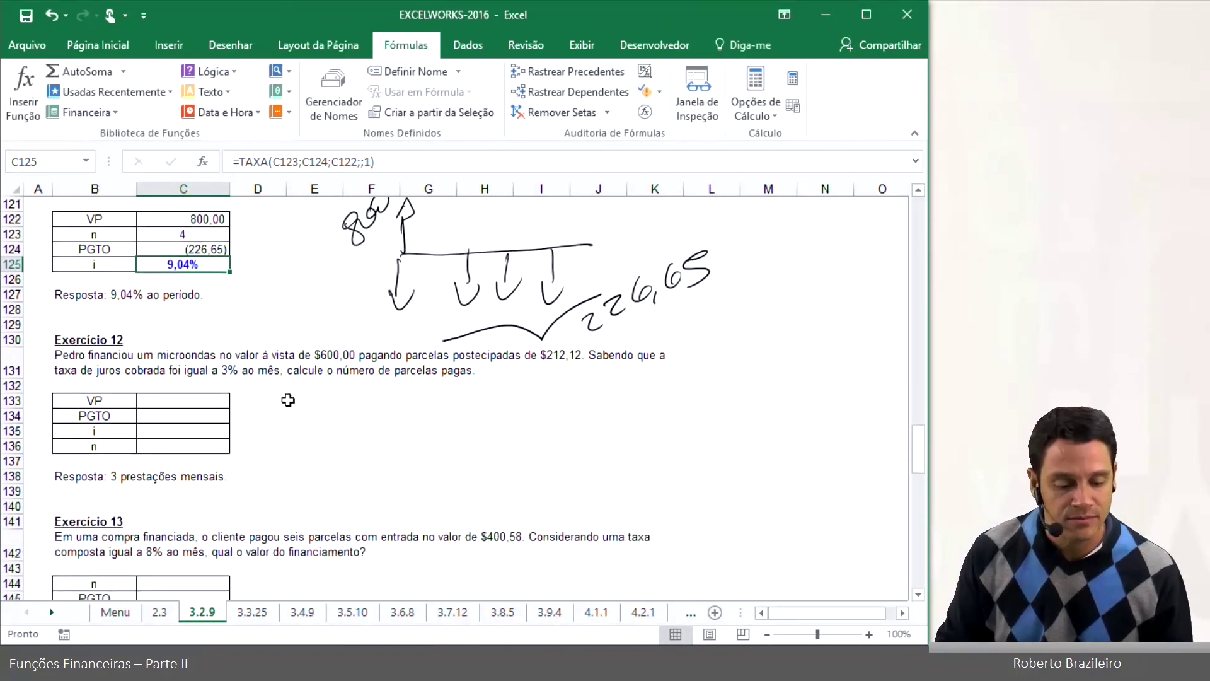
scroll(302, 394, "down", 2)
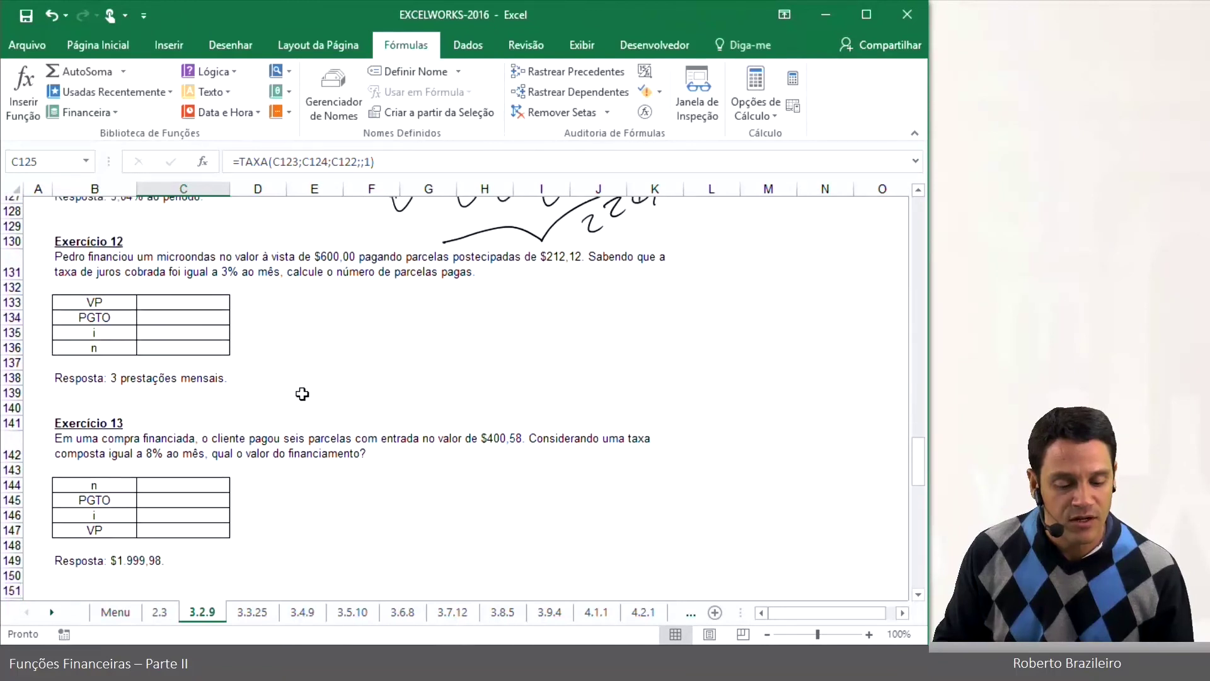
scroll(302, 393, "up", 1)
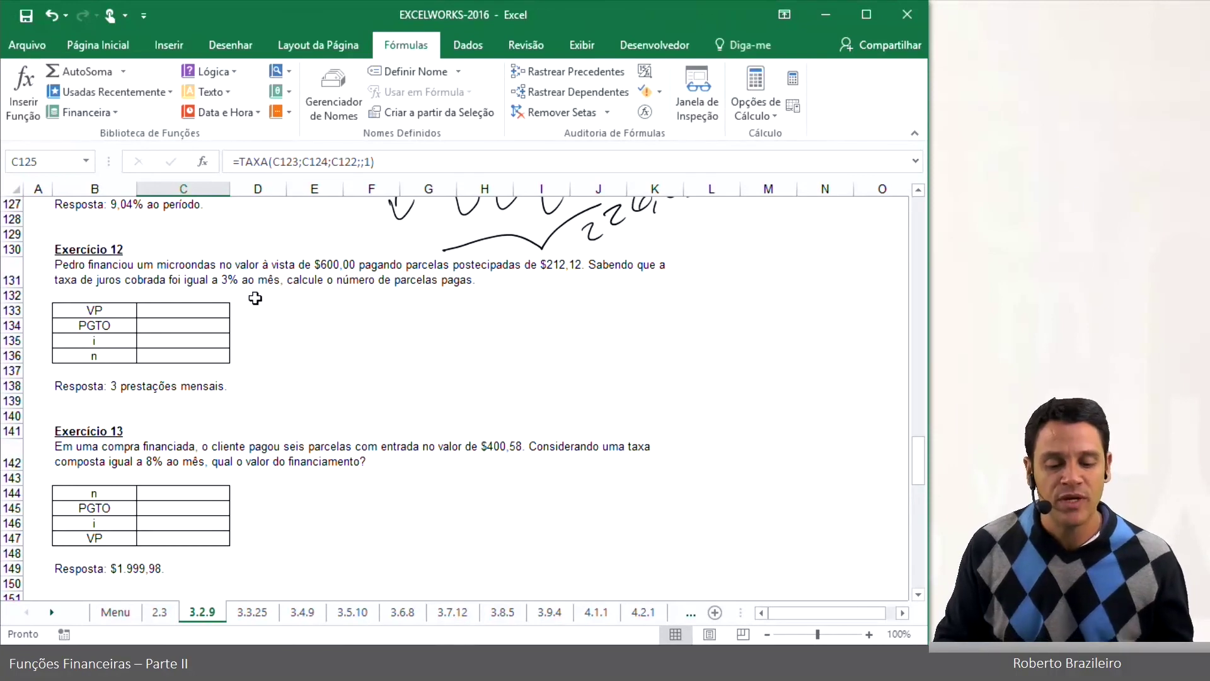
left_click(215, 314)
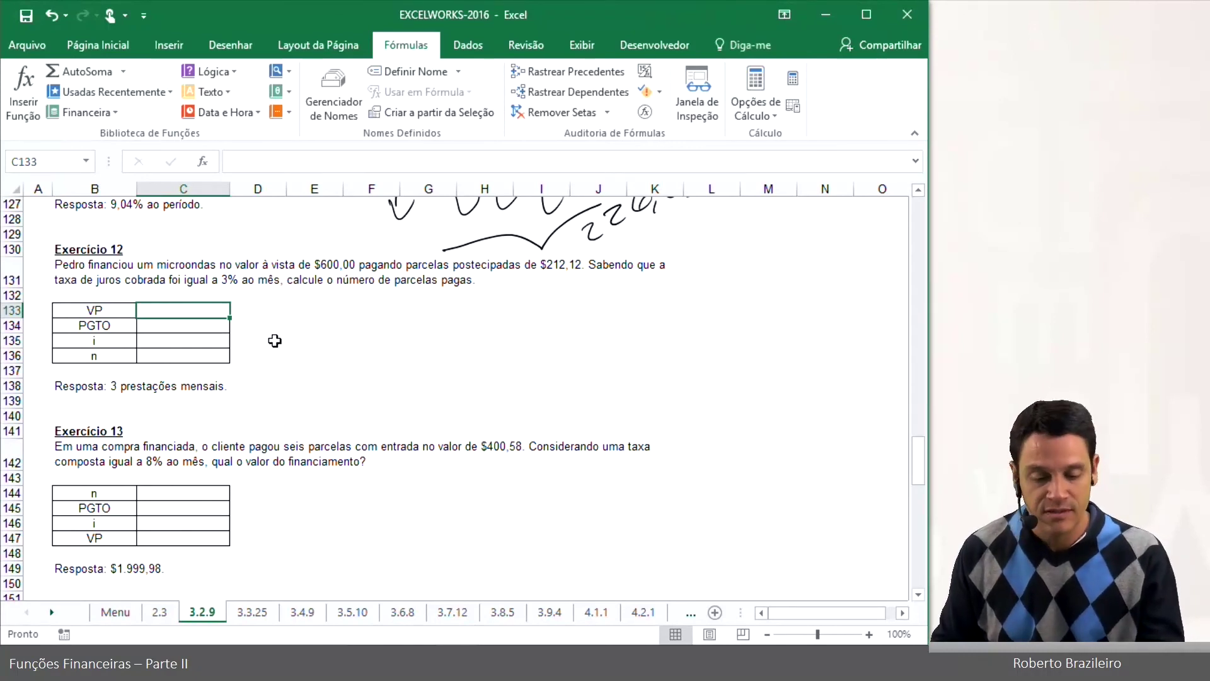
type("600")
key("Return")
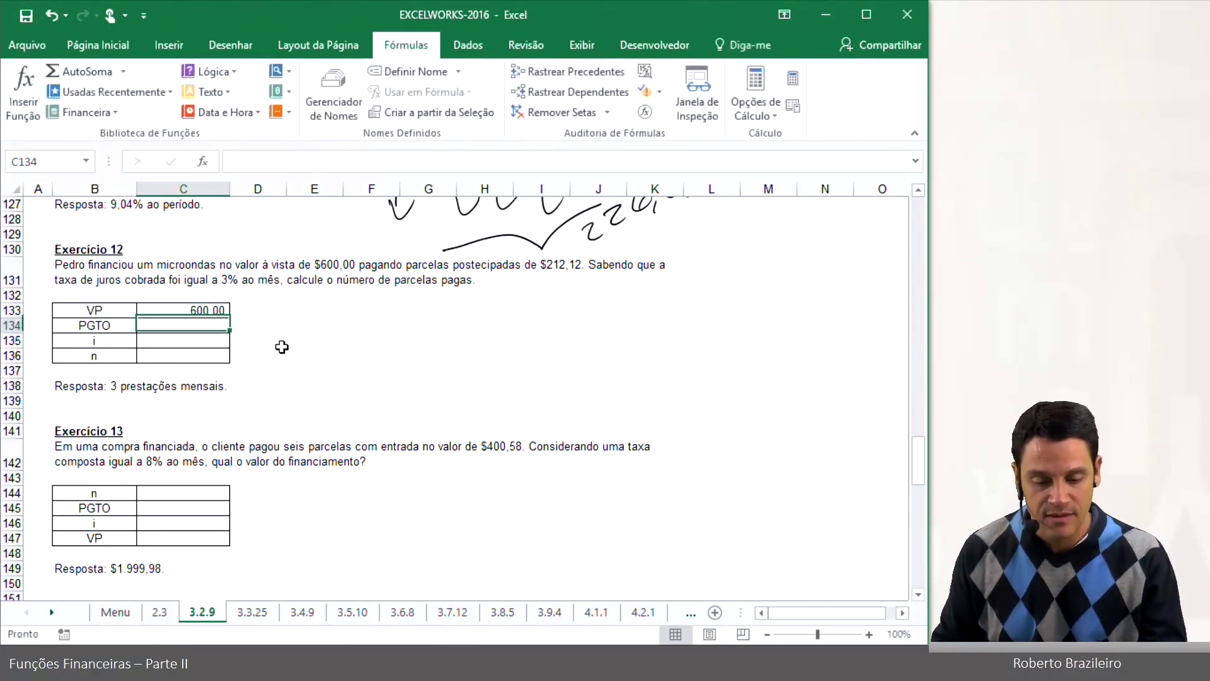
type("-212,12")
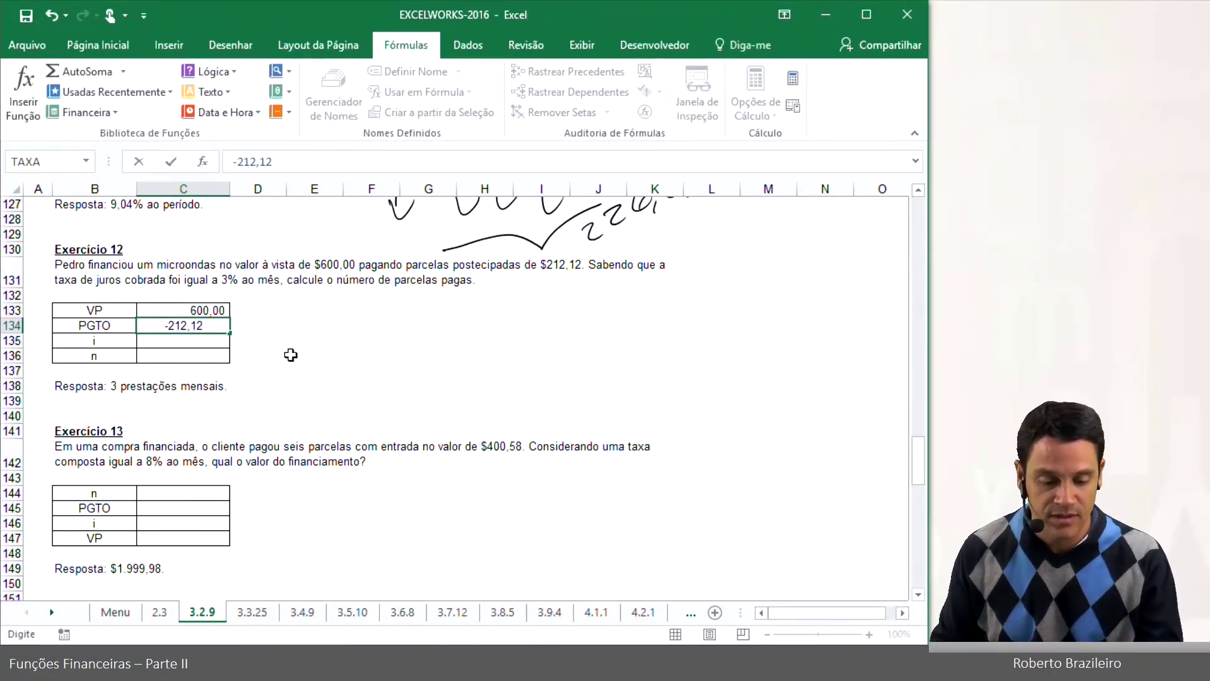
key("Return")
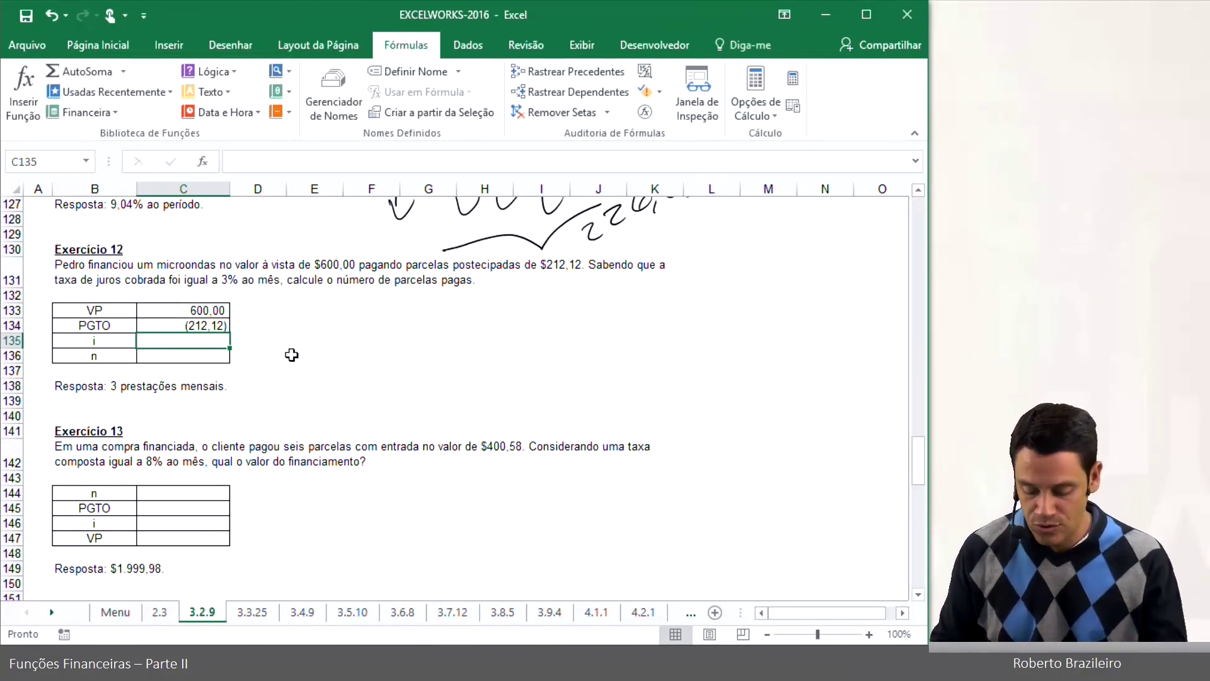
type("3")
key("Return")
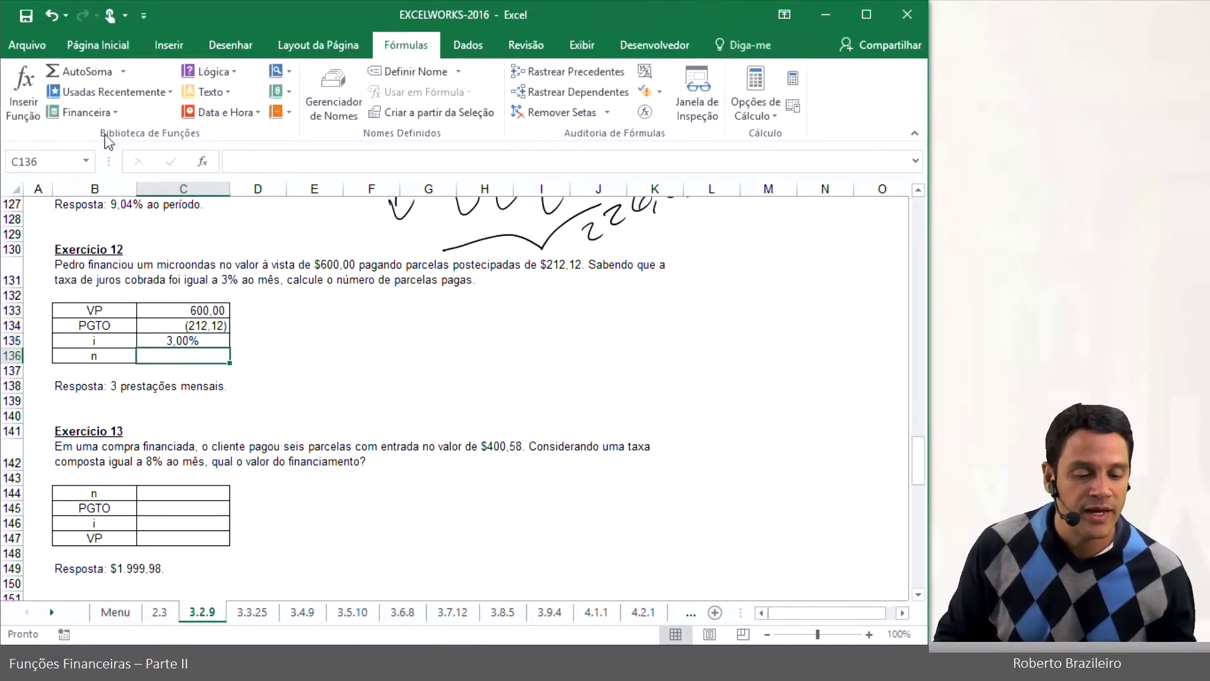
Step: Calculate Exercício 12's number of instalments in C136 with the NPER function, using Taxa C135, Pgto C134, Vp C133 and Tipo 0, leaving Vf empty
left_click(98, 112)
scroll(101, 303, "down", 5)
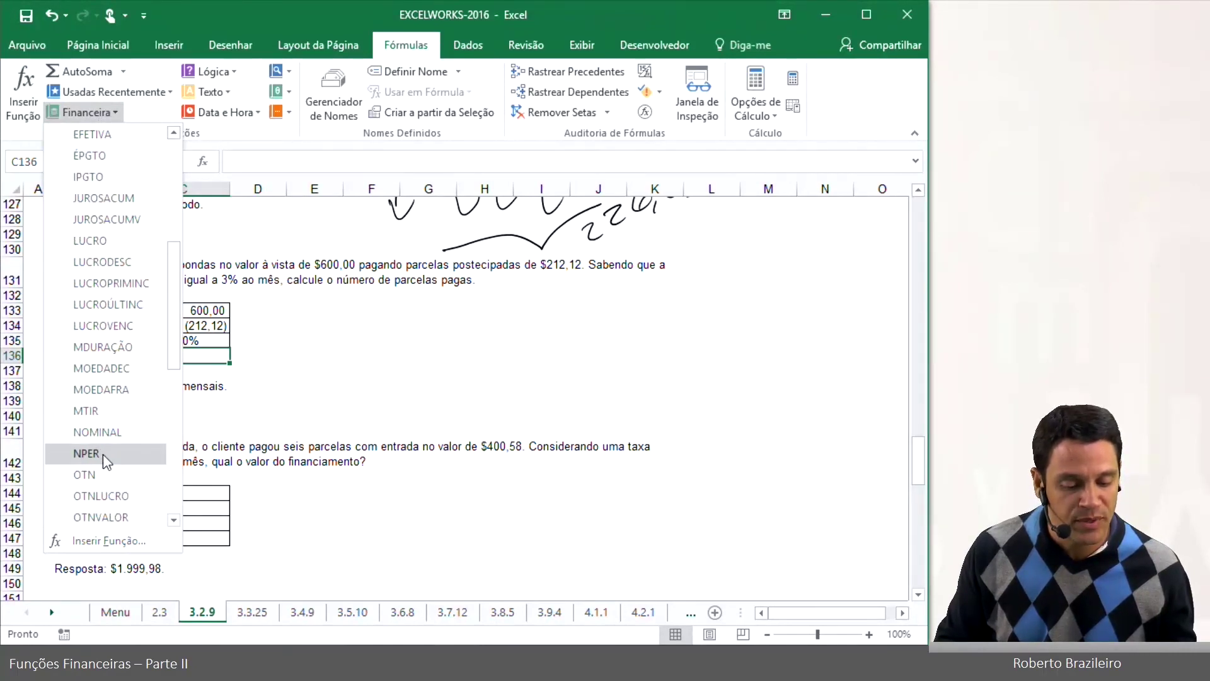
left_click(103, 454)
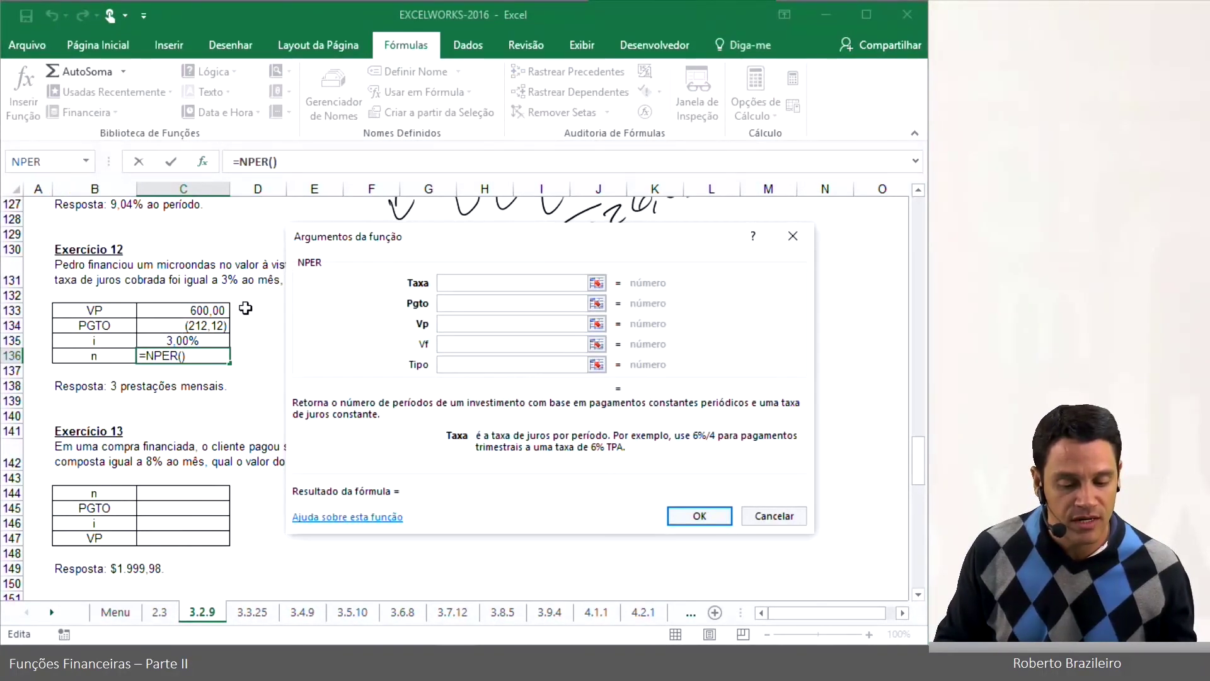
left_click(189, 340)
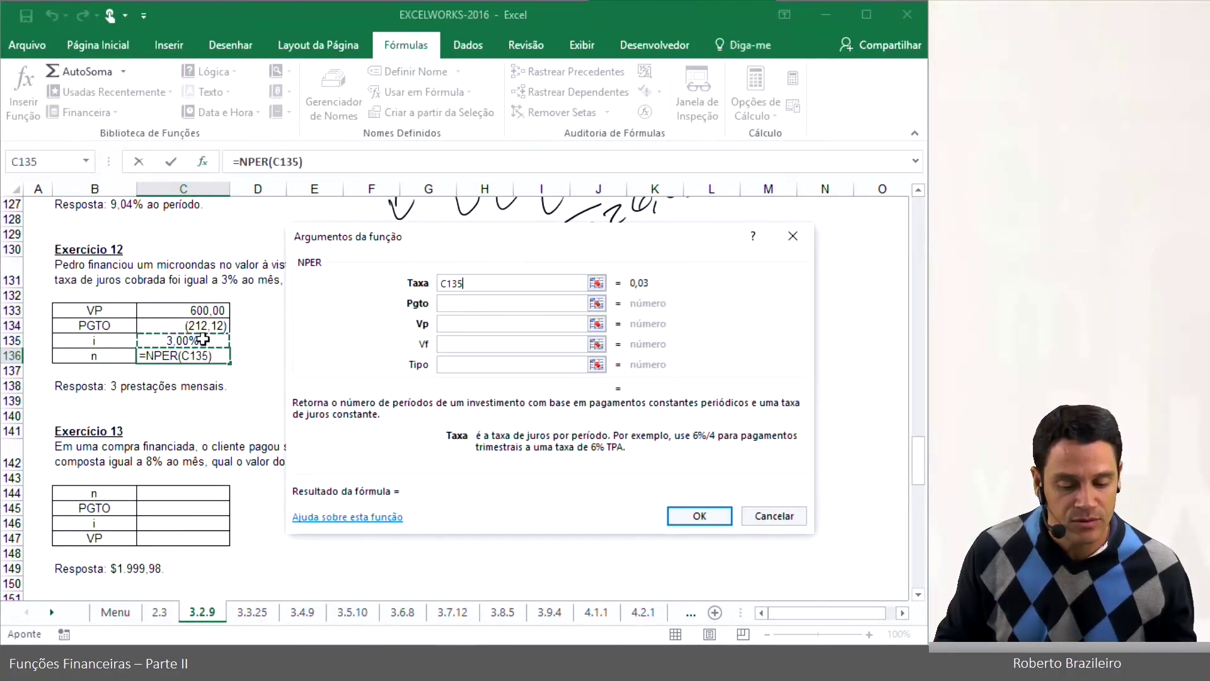
left_click(442, 301)
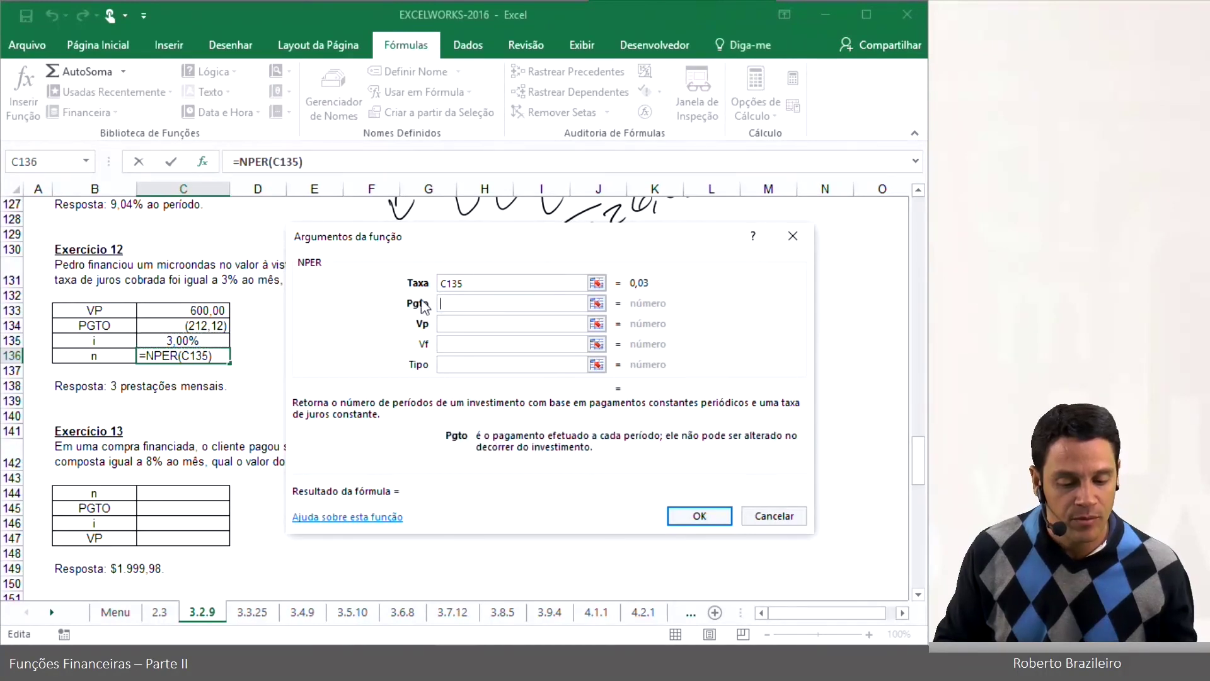
left_click(206, 327)
left_click(443, 324)
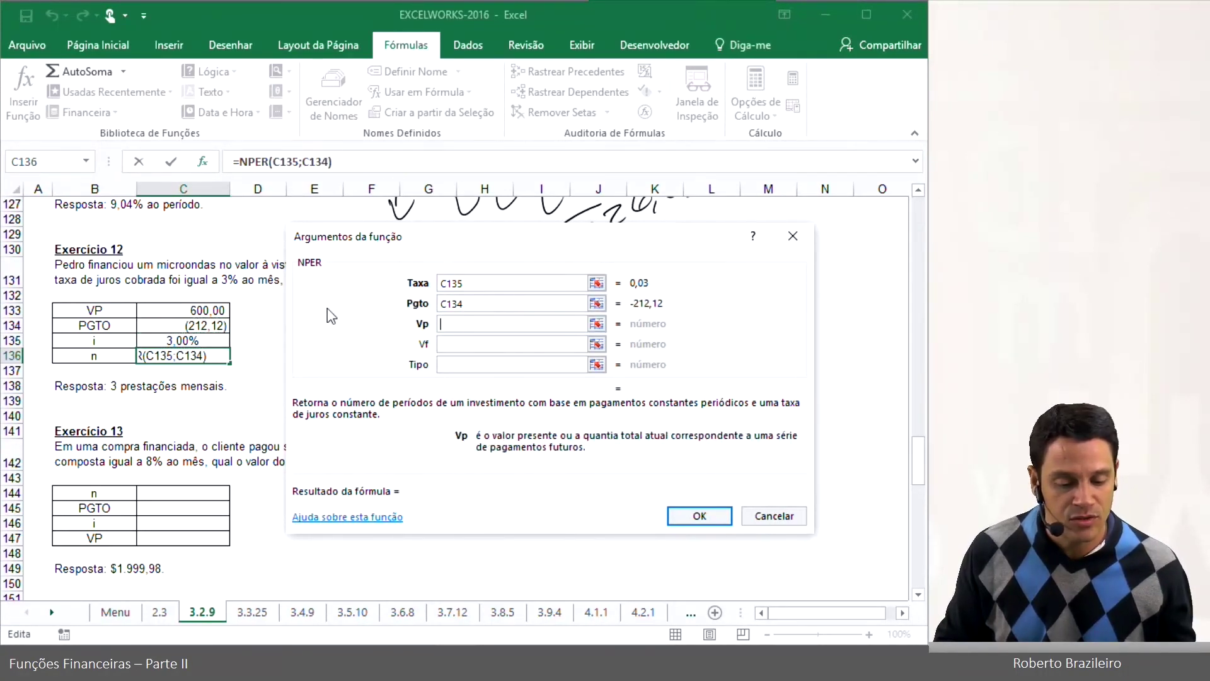
left_click(215, 310)
left_click_drag(409, 240, 445, 311)
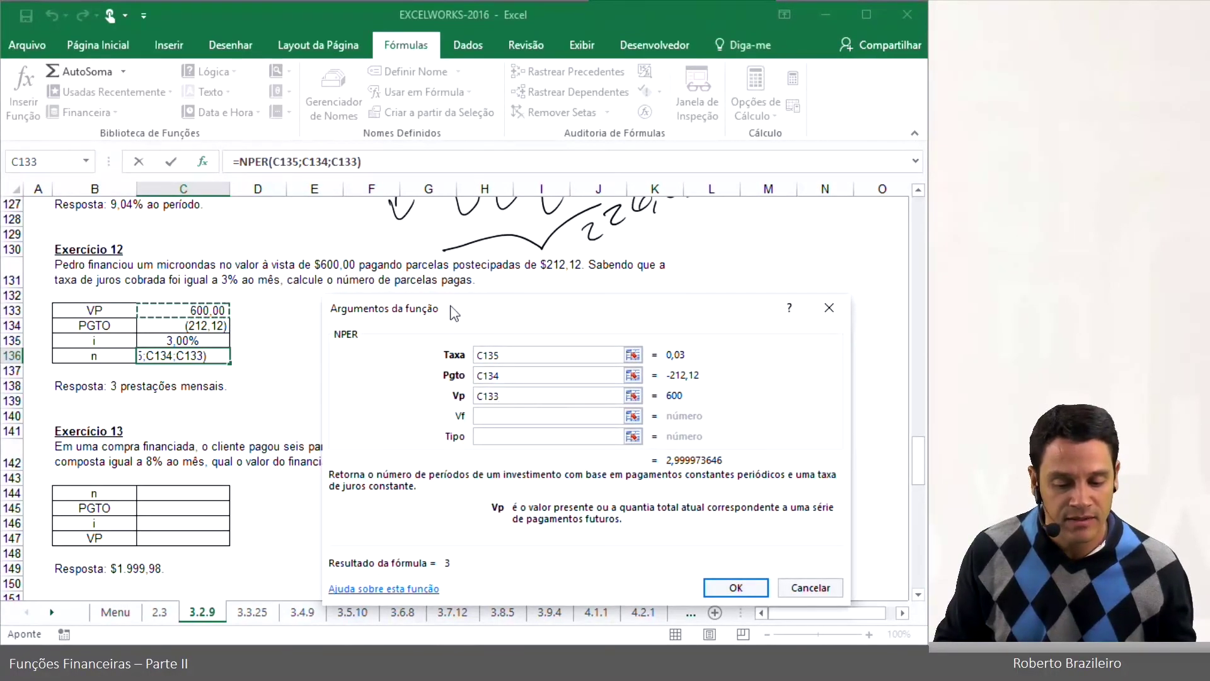
left_click(485, 436)
type("0")
left_click(736, 589)
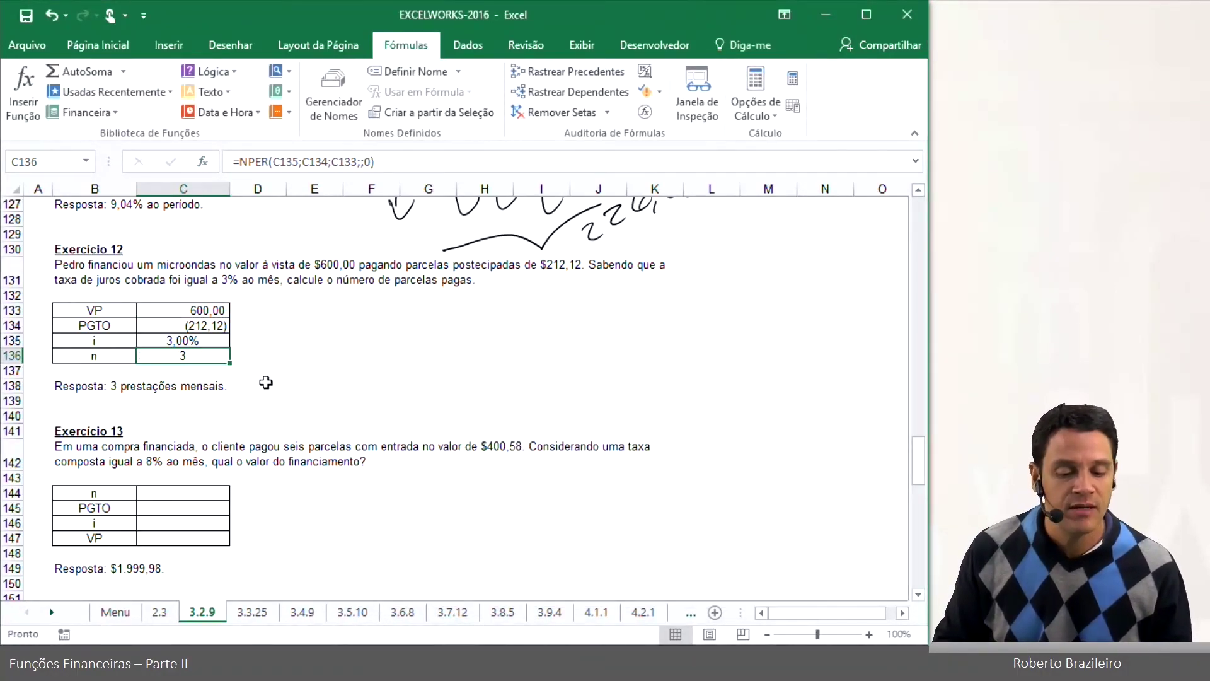